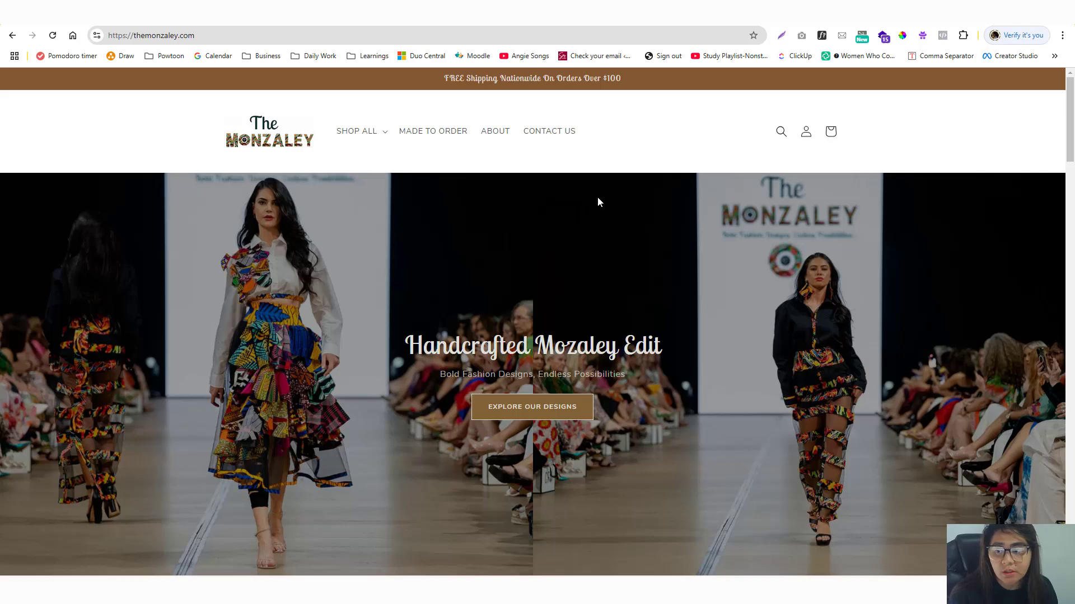
Browse the Monzaley home page, open Design 14 in Vibrant Regalia, and confirm the cart is empty.
scroll(597, 199, "down", 5)
scroll(579, 207, "up", 5)
scroll(494, 224, "down", 10)
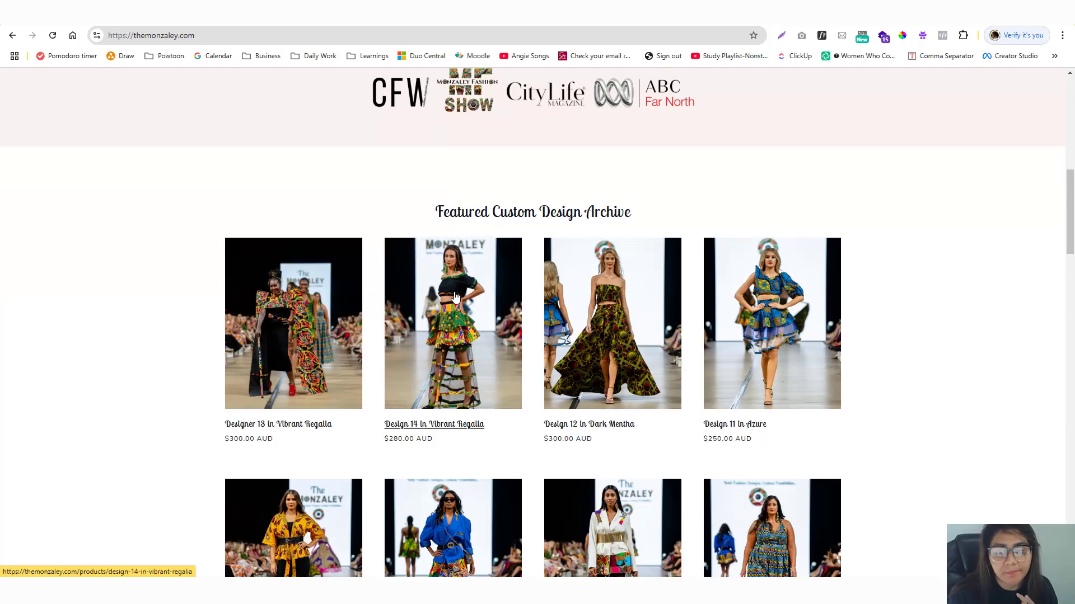
left_click(455, 296)
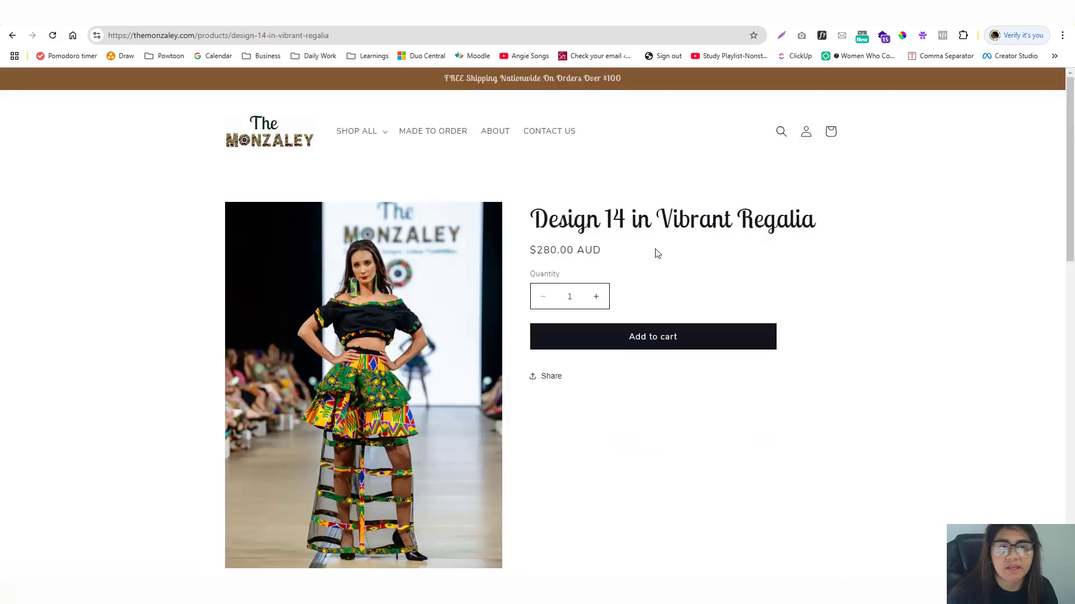
left_click(831, 131)
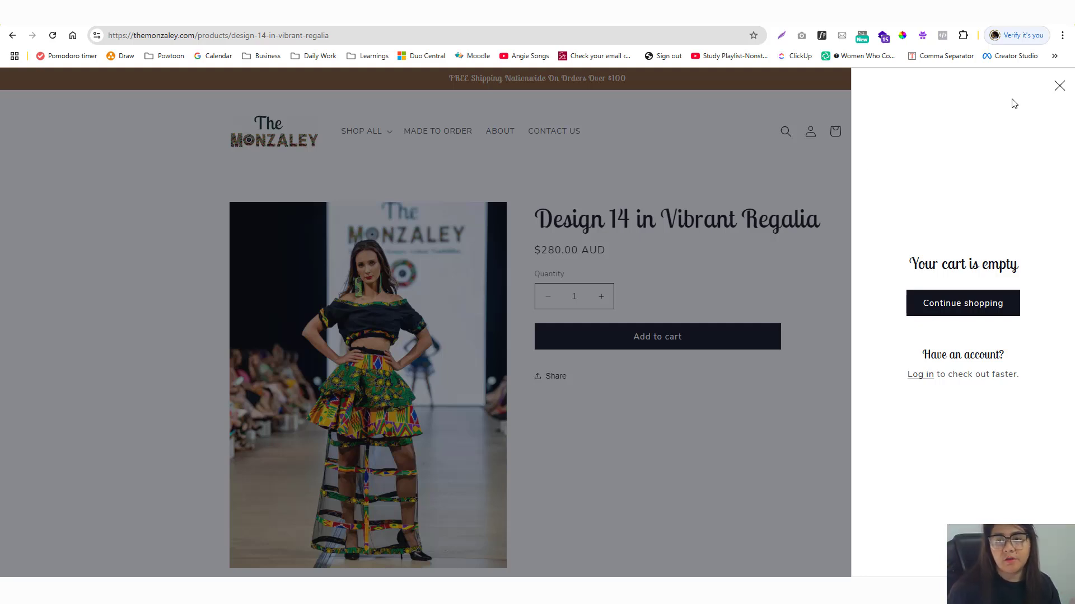
left_click(1059, 88)
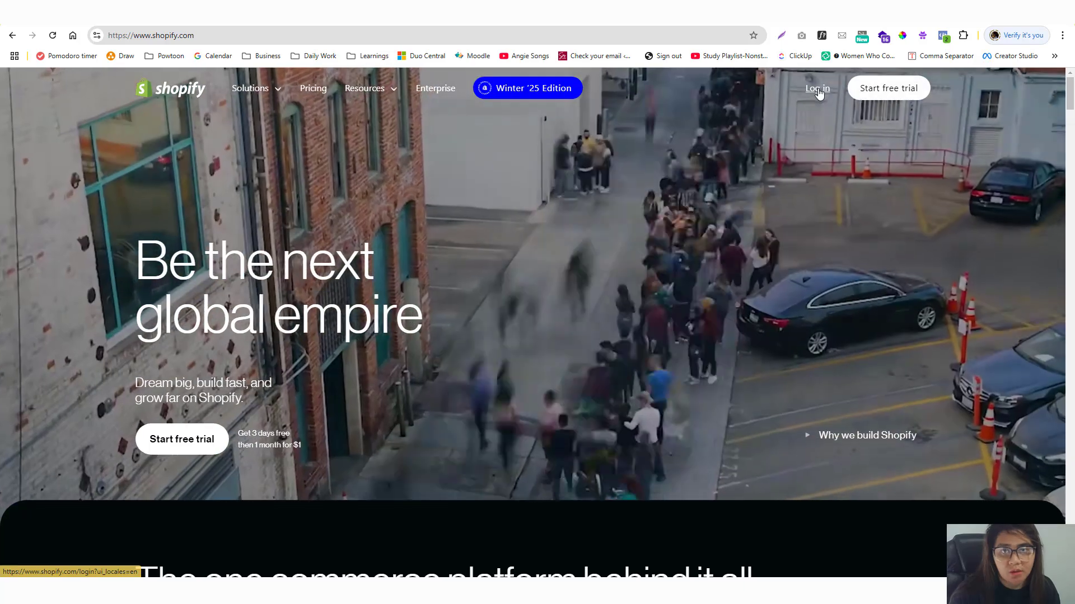
Log in to Shopify by email with the saved password.
left_click(818, 90)
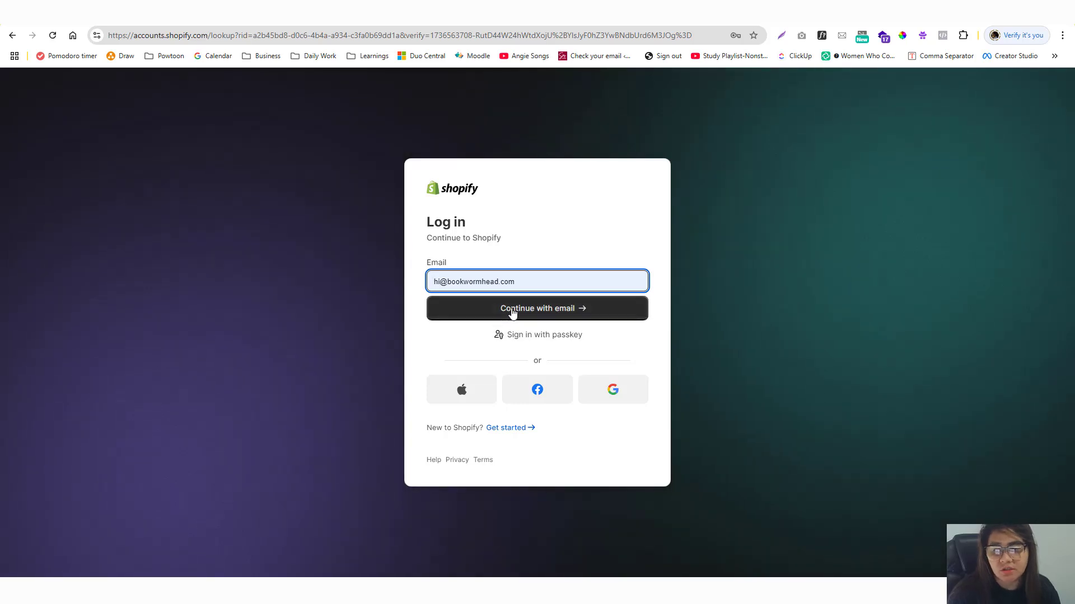
left_click(513, 313)
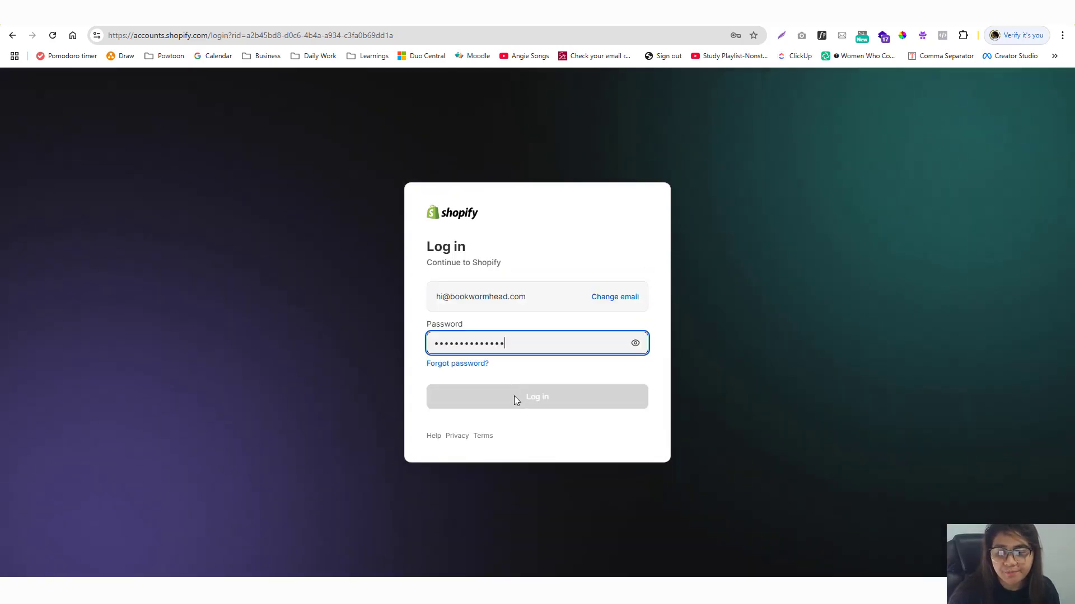
left_click(514, 396)
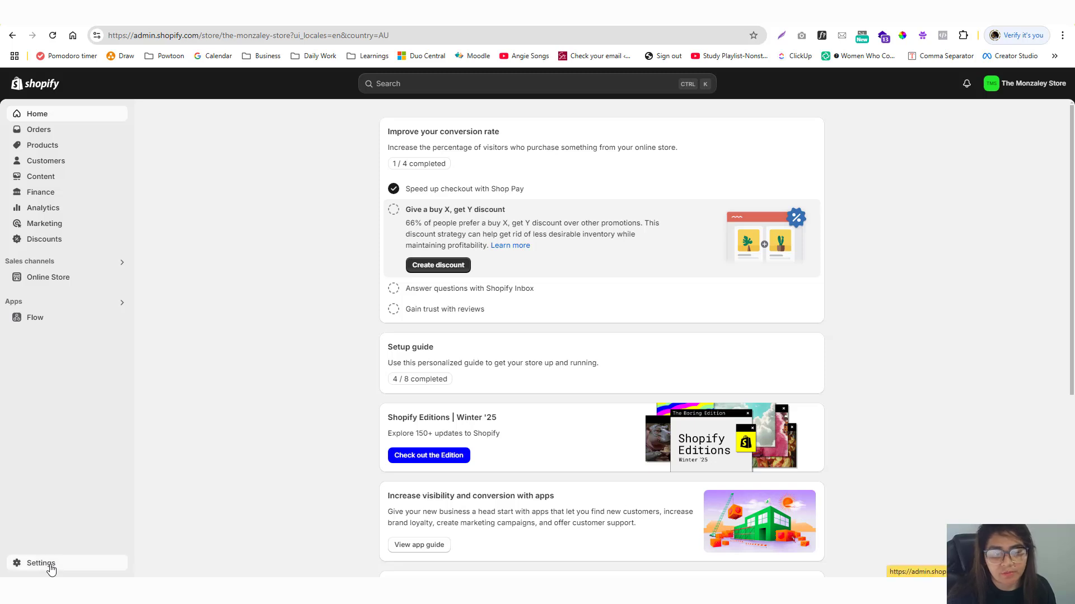
Open Settings > Payments and scroll down to the additional payment methods.
left_click(51, 565)
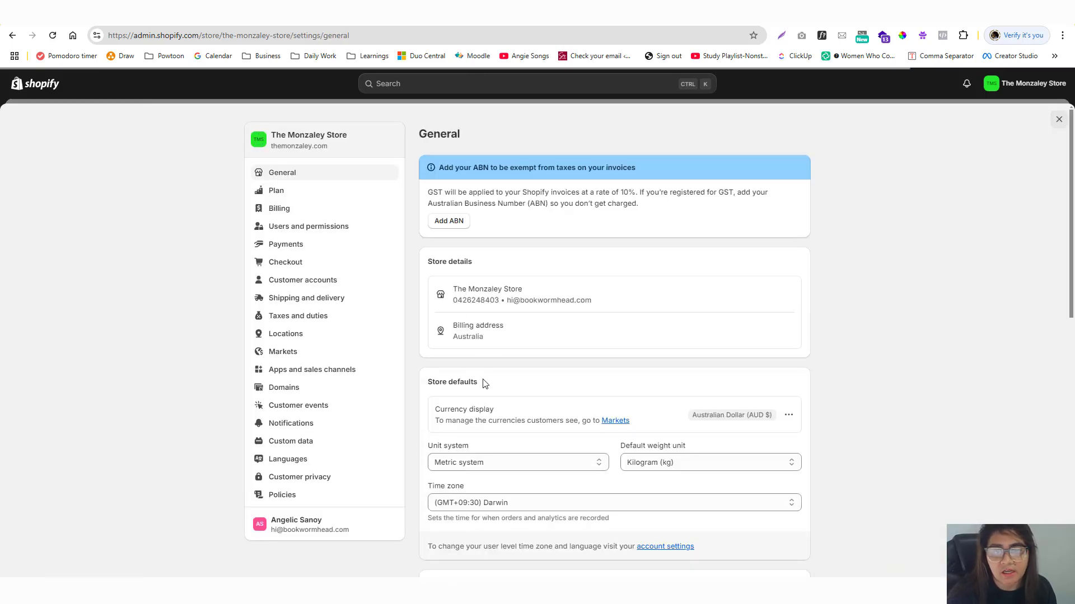
left_click(299, 252)
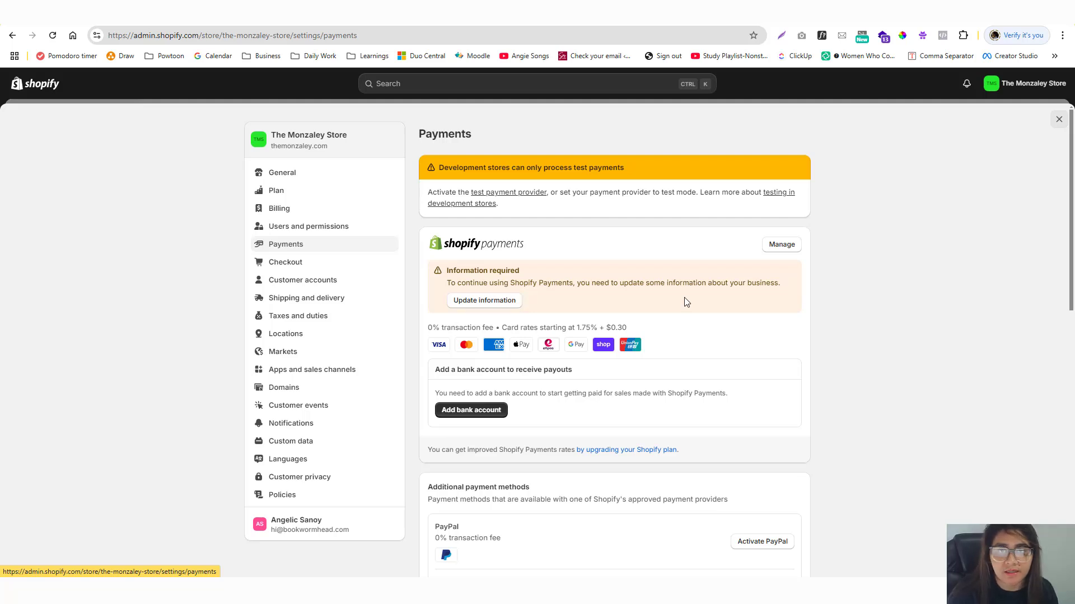
scroll(687, 302, "down", 5)
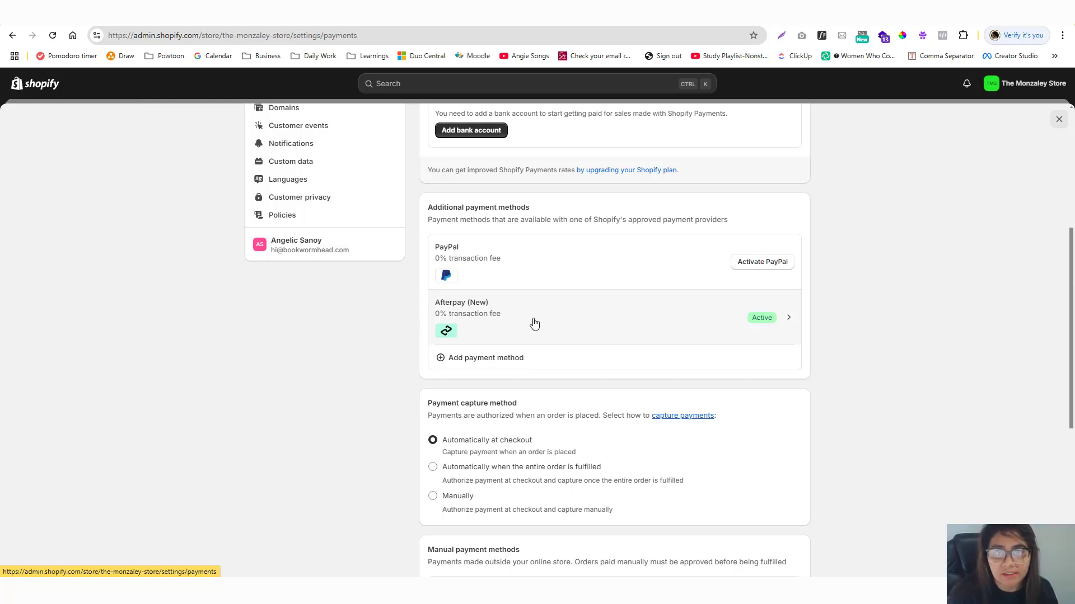
Search the add-payment-method list for 'afterpay', then replace the search with 'as'.
left_click(497, 368)
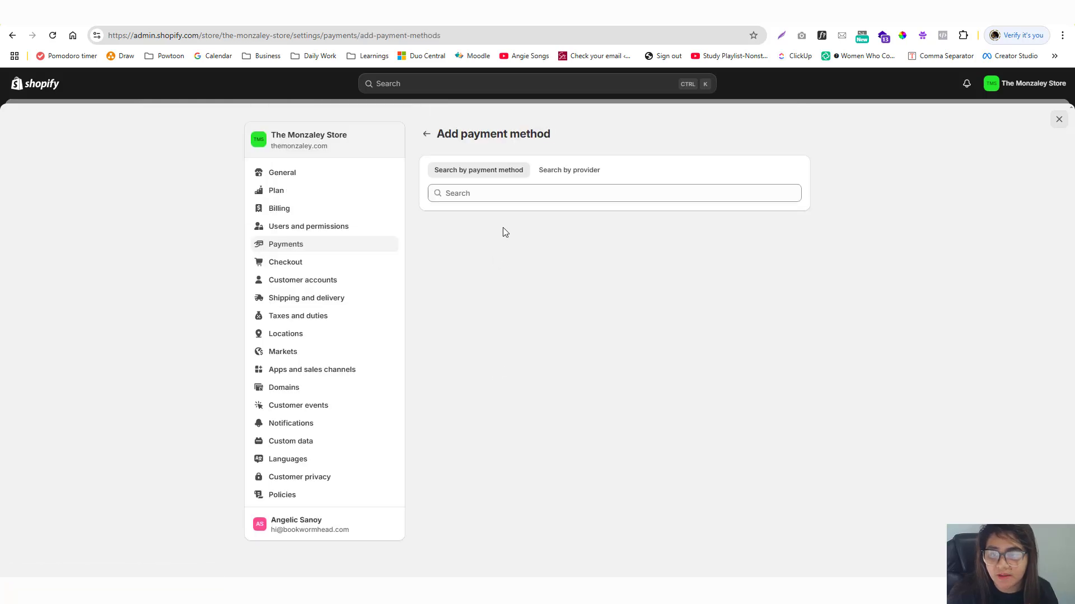
left_click(494, 190)
type("afterpay")
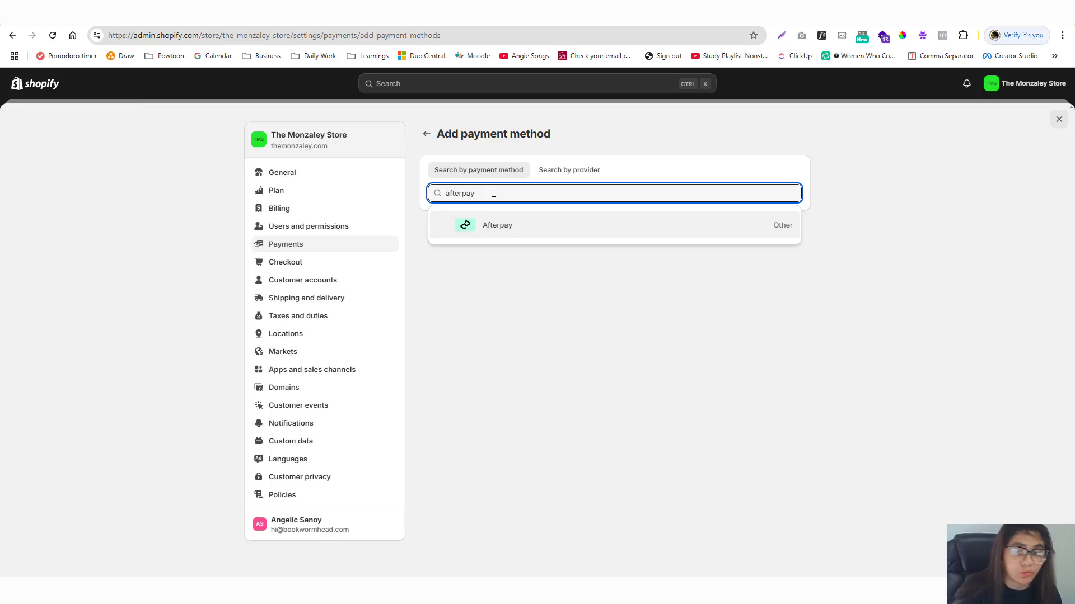
key("ctrl+a")
key("BackSpace")
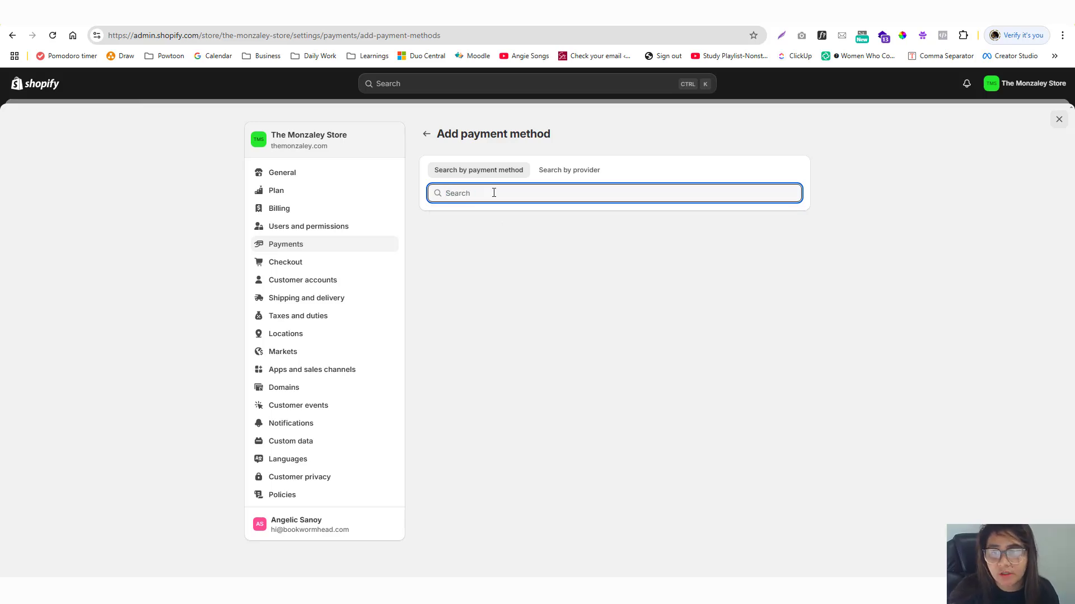
type("as")
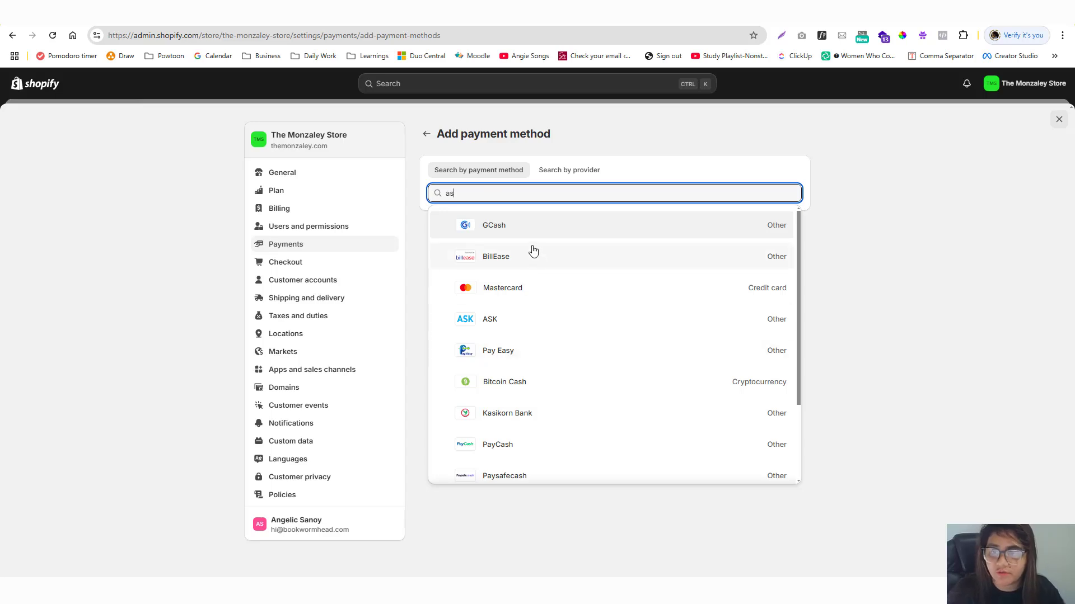
scroll(593, 331, "down", 2)
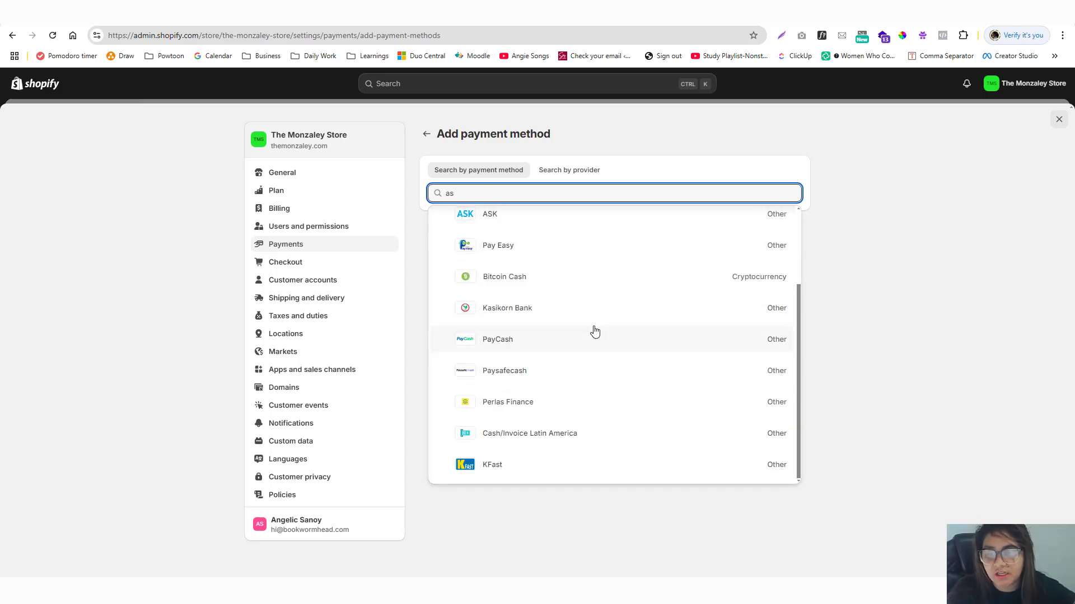
scroll(593, 331, "up", 2)
Back on Payments, check that Afterpay is listed as active, then close Settings.
left_click(426, 134)
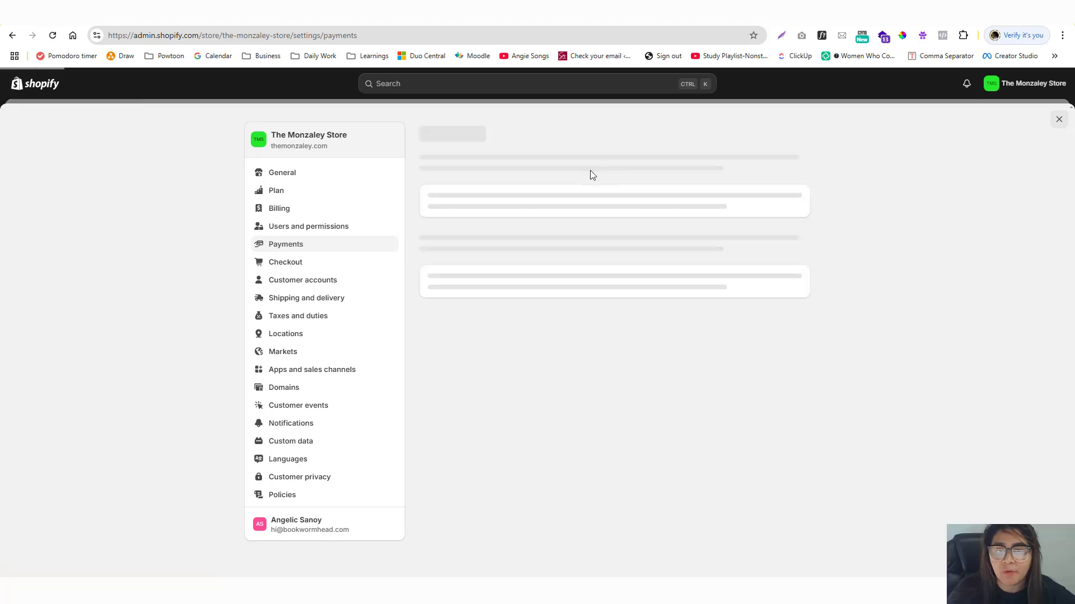
scroll(610, 255, "down", 5)
scroll(606, 261, "up", 5)
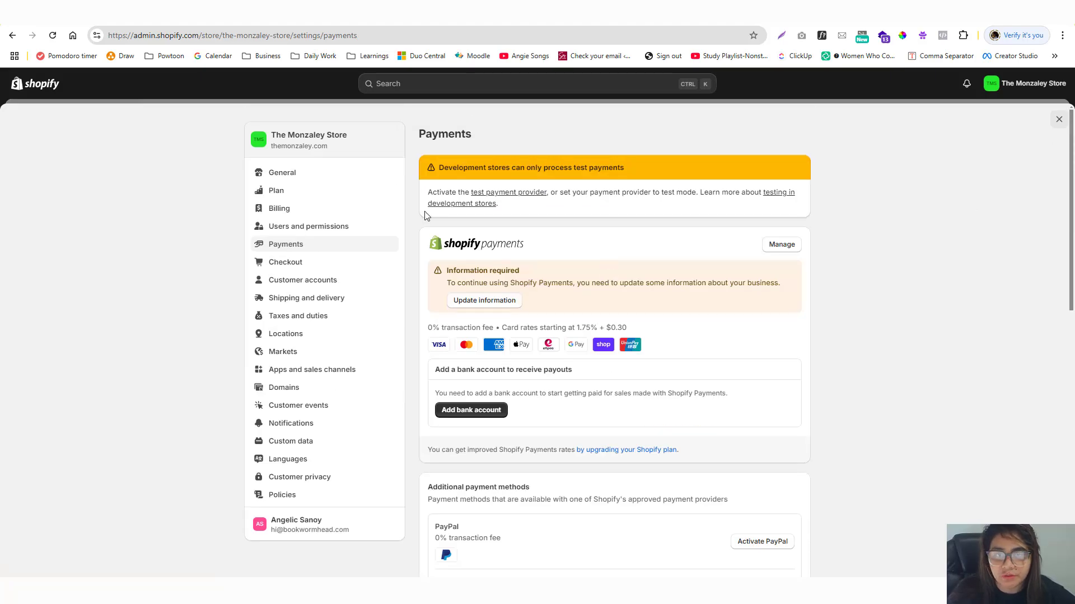
scroll(629, 319, "down", 5)
scroll(624, 319, "up", 5)
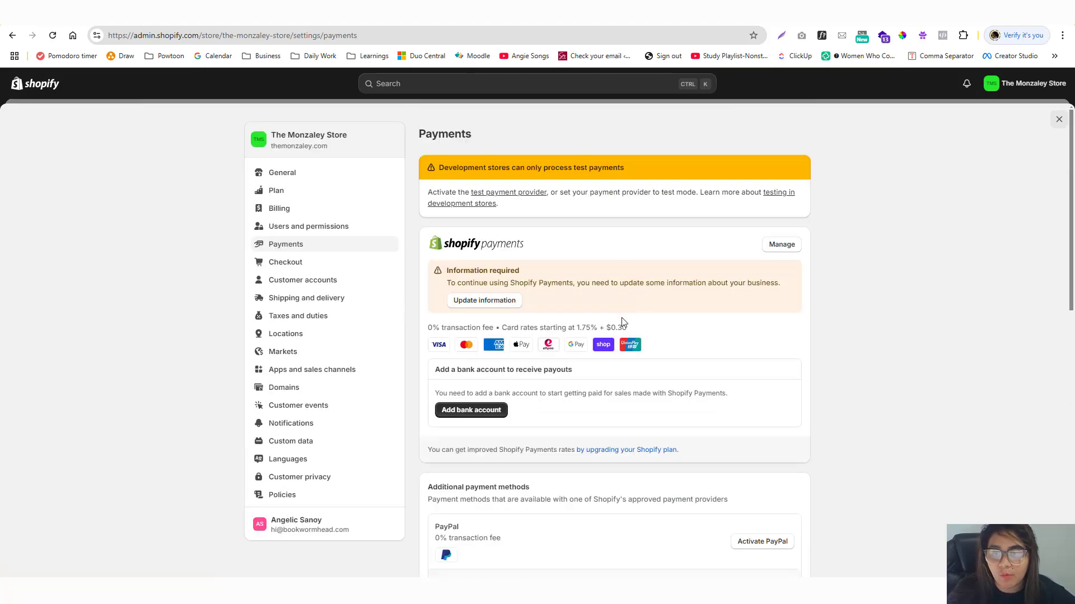
scroll(623, 319, "down", 10)
scroll(518, 274, "up", 5)
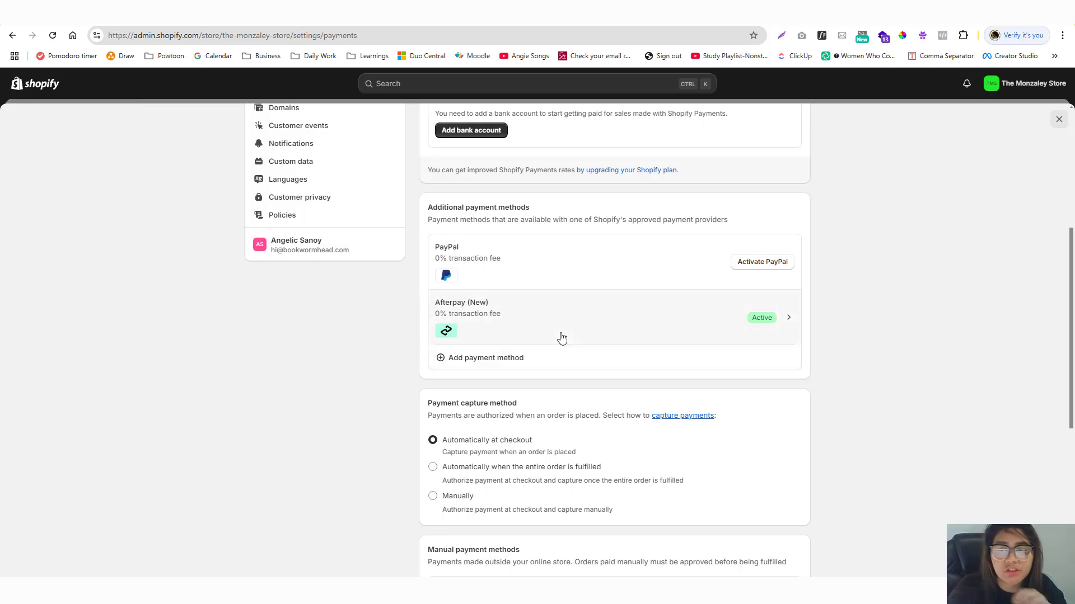
left_click(1058, 120)
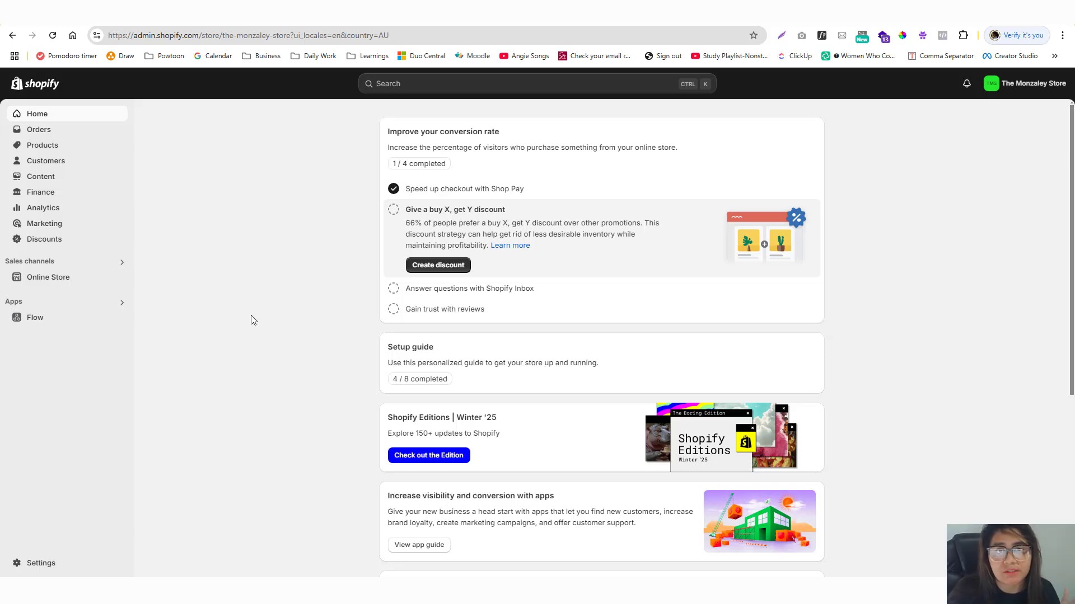
Search the admin for 'on' and open the Afterpay On-Site Messaging app.
left_click(444, 86)
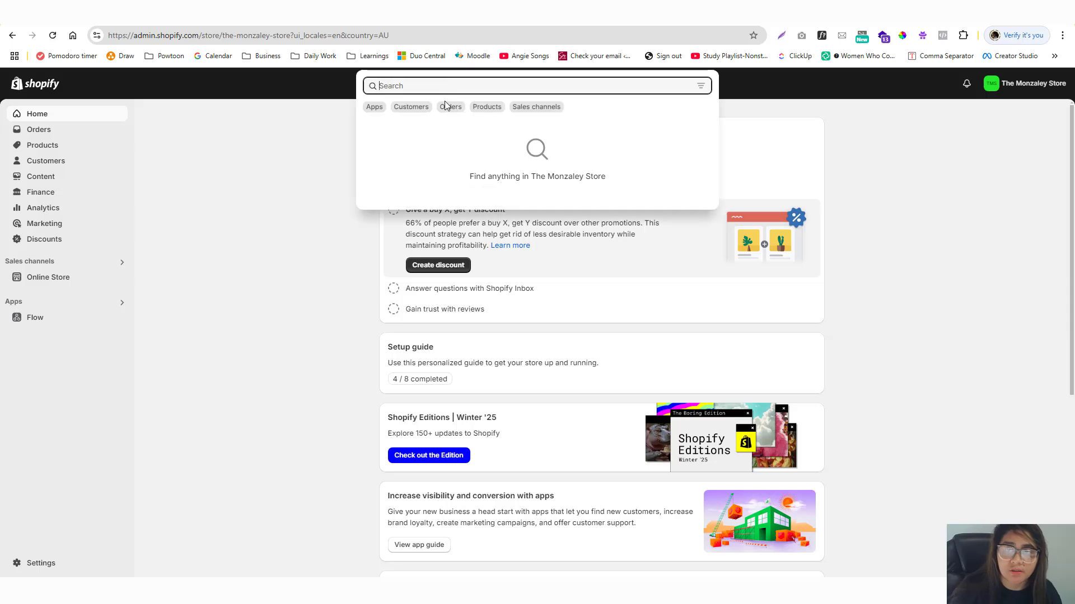
type("on")
key("ctrl+a")
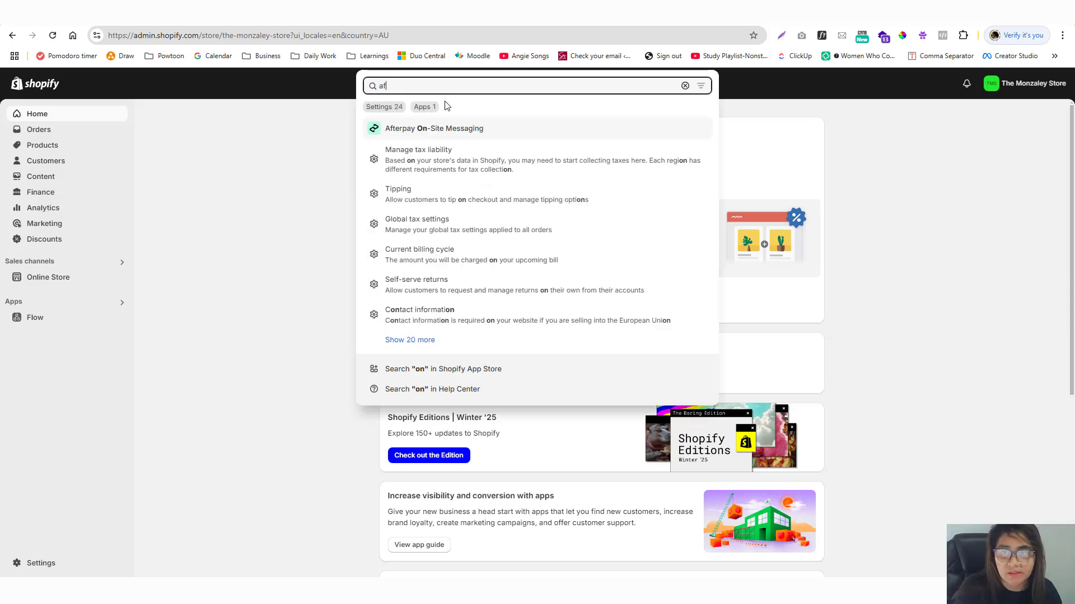
type("af")
key("ctrl+a")
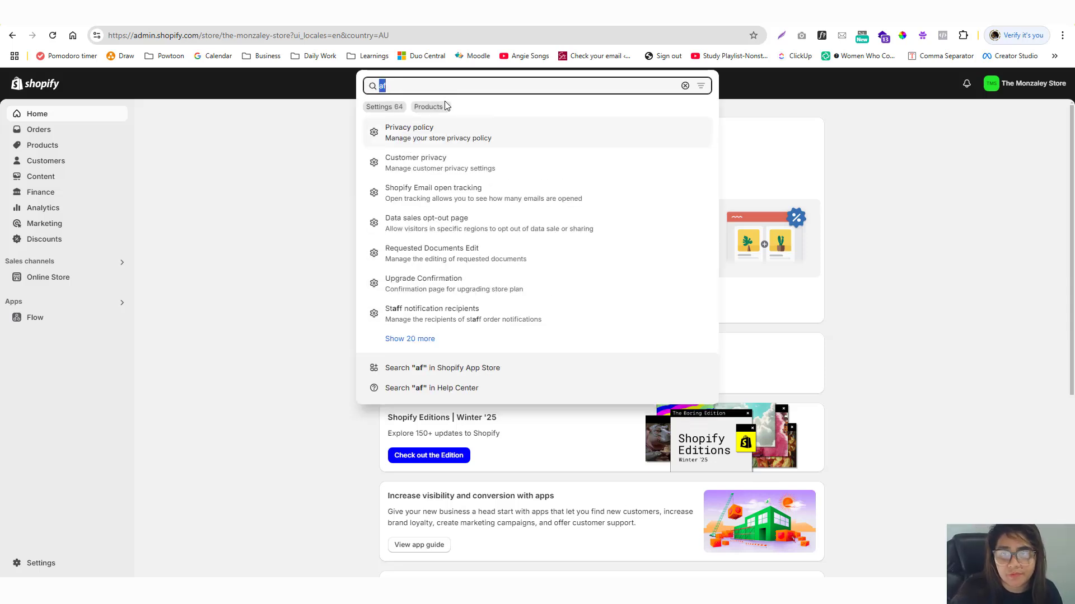
type("on")
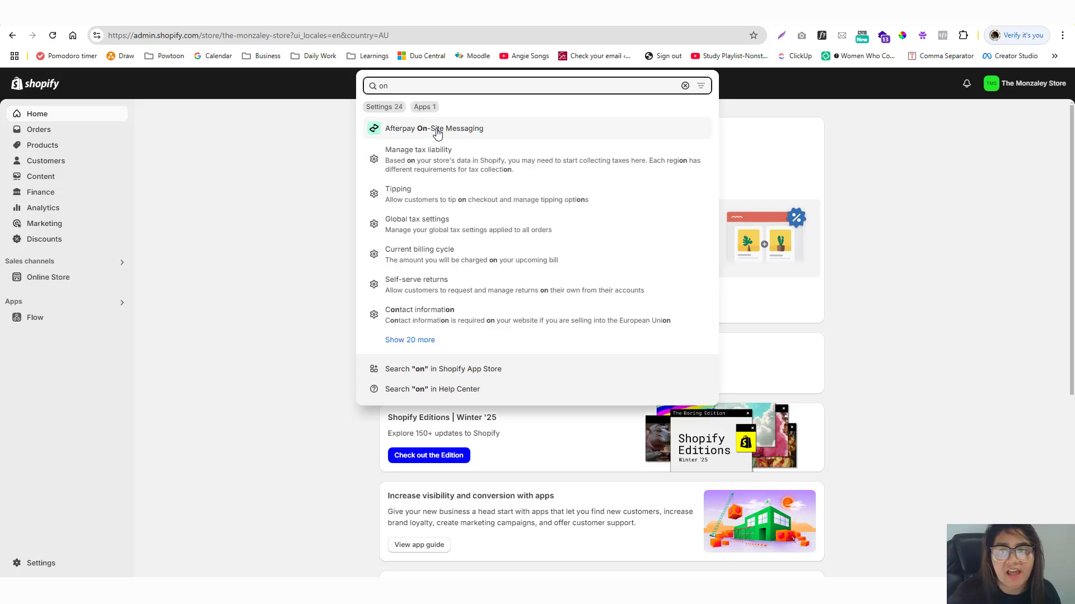
left_click(448, 129)
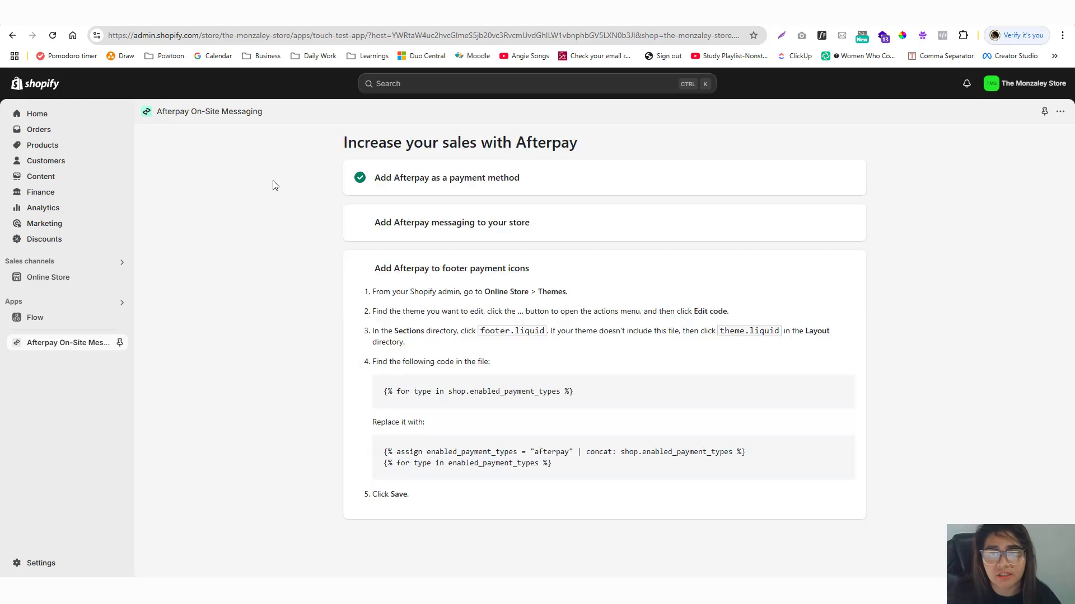
From the footer payment icons instructions, open store Settings in a new browser tab.
scroll(275, 185, "down", 8)
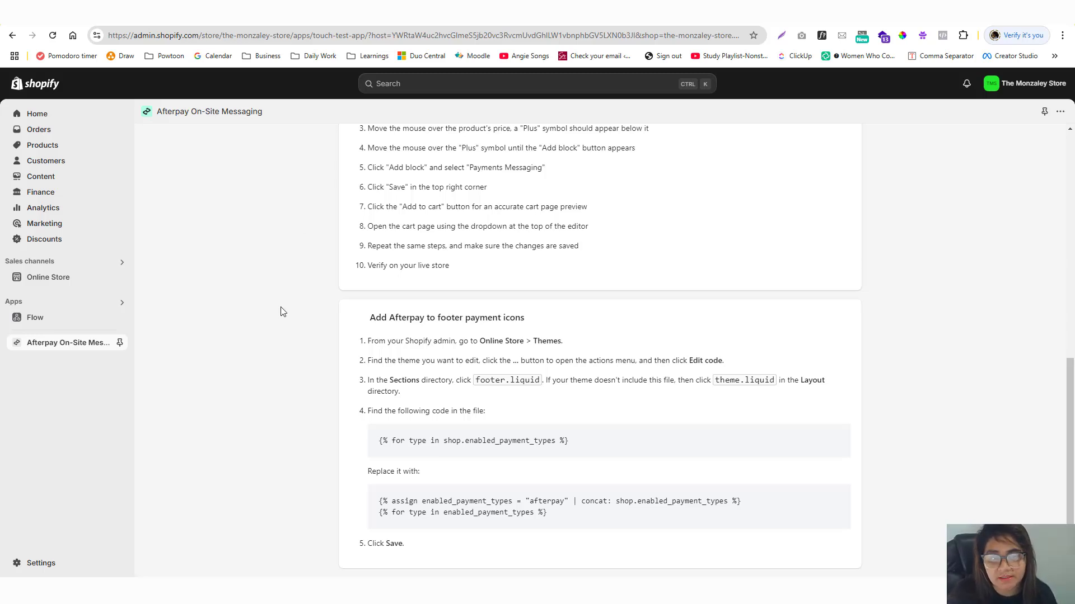
right_click(42, 563)
left_click(137, 407)
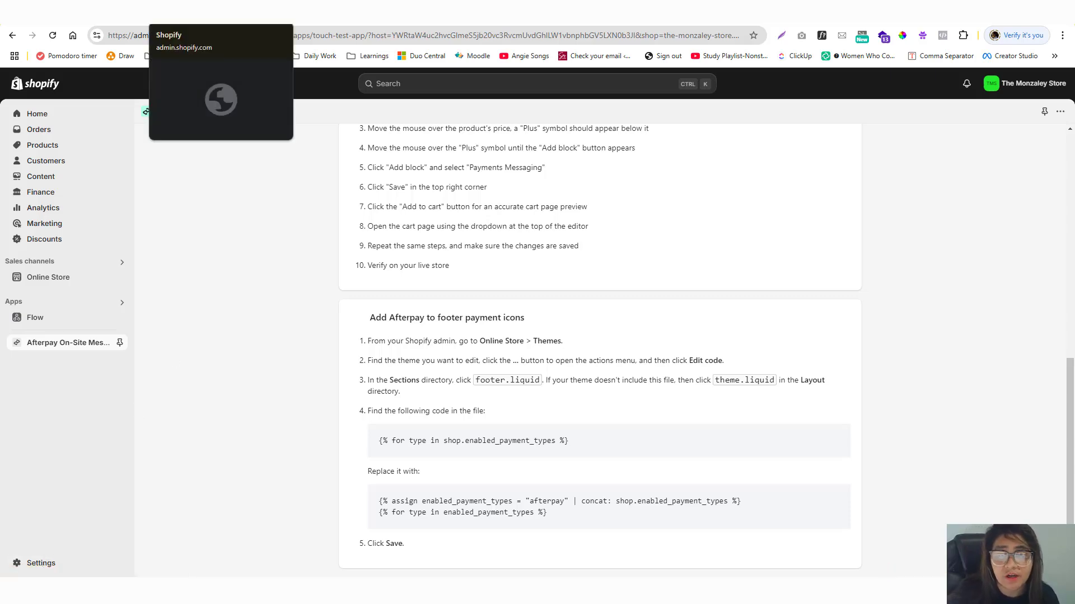
left_click(219, 12)
left_click(79, 11)
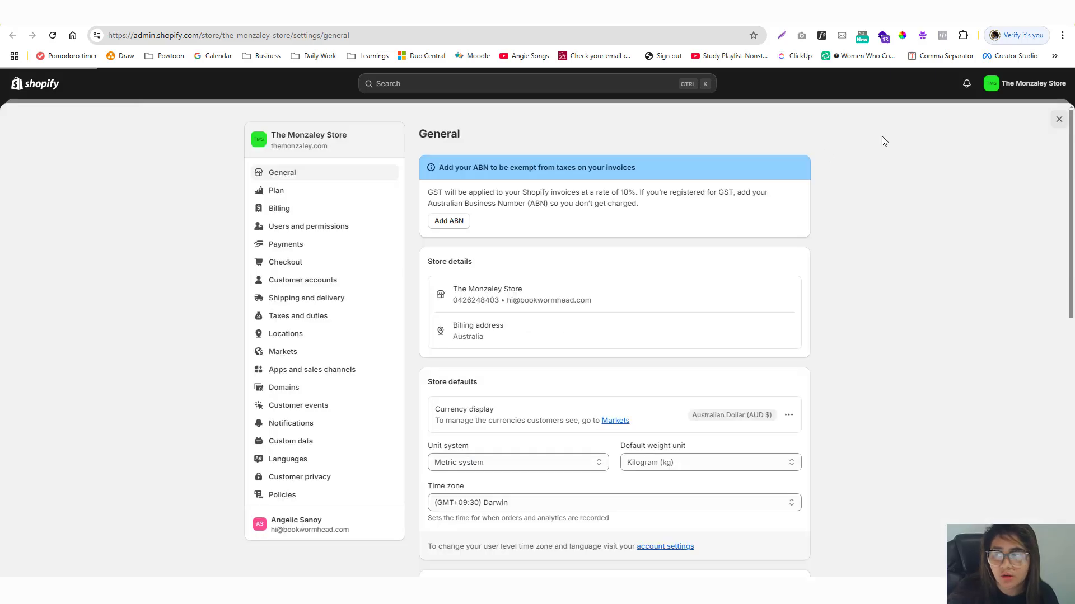
Close Settings and open the Origin theme's code editor from Online Store themes.
left_click(1056, 122)
left_click(54, 279)
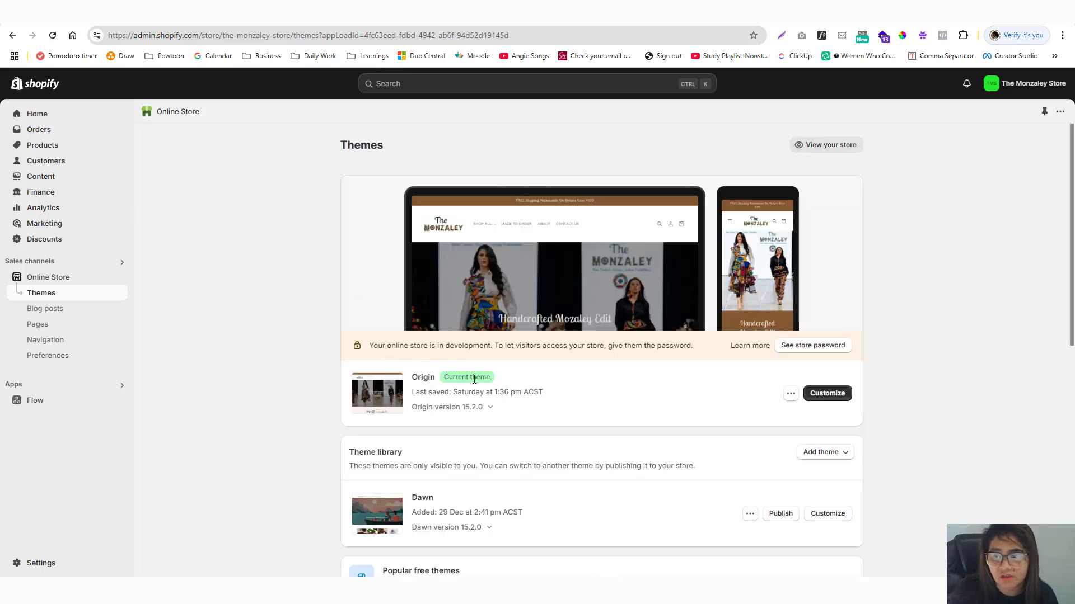
left_click(790, 394)
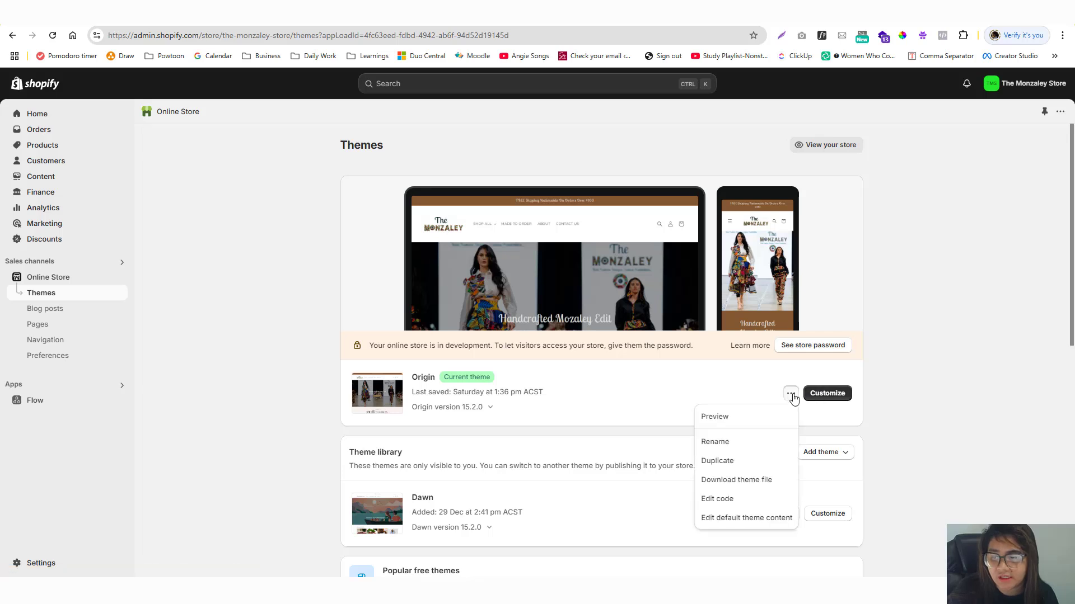
left_click(726, 500)
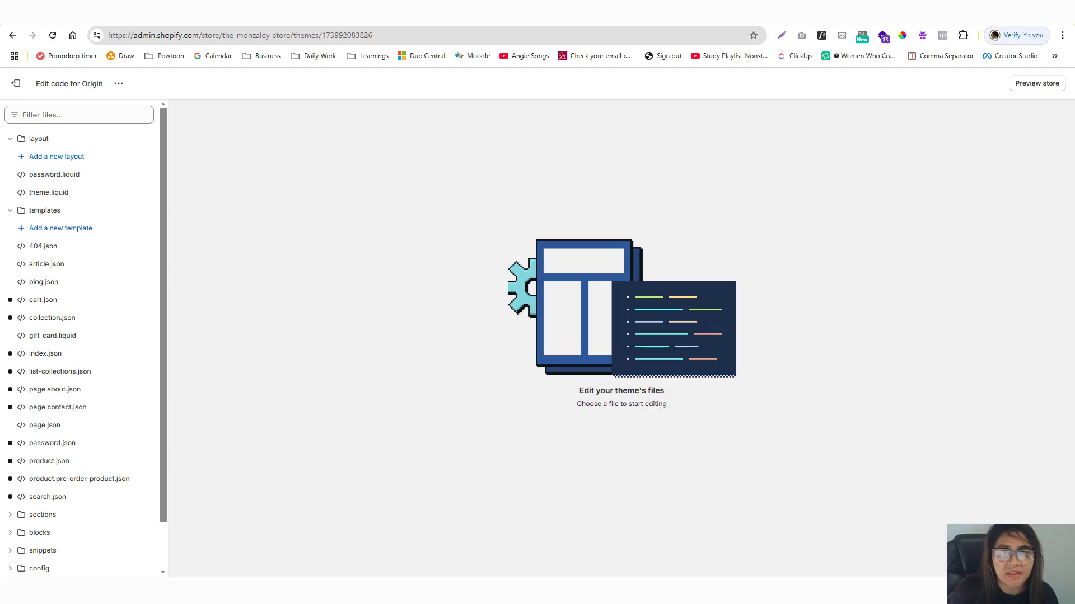
key("ctrl+Tab")
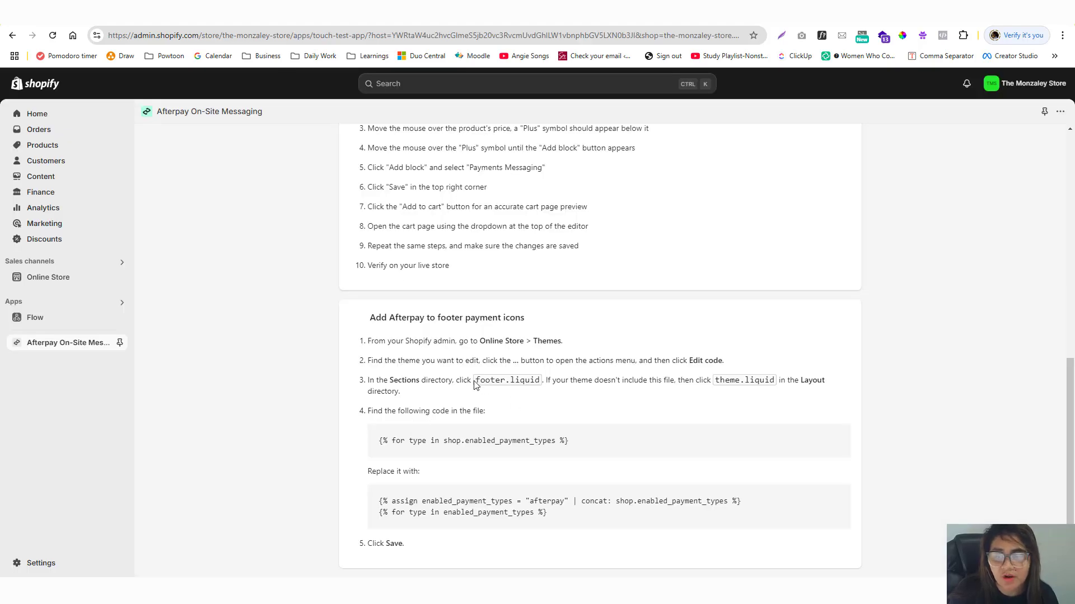
key("ctrl+shift+Tab")
Filter files for 'footer', open sections/footer.liquid, and highlight the colour-scheme code on line 30.
left_click(90, 113)
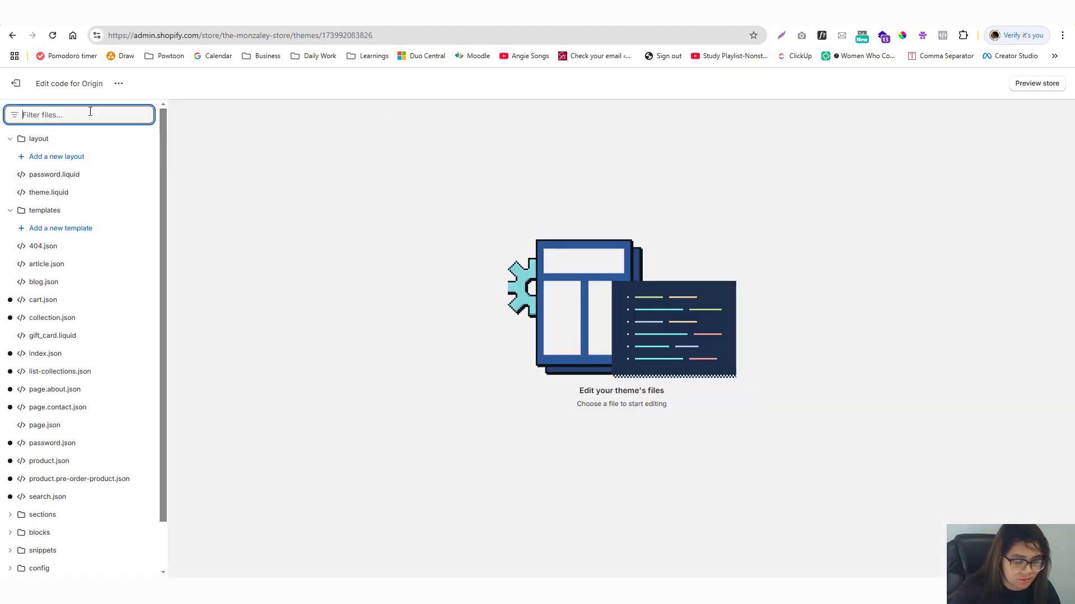
type("footer")
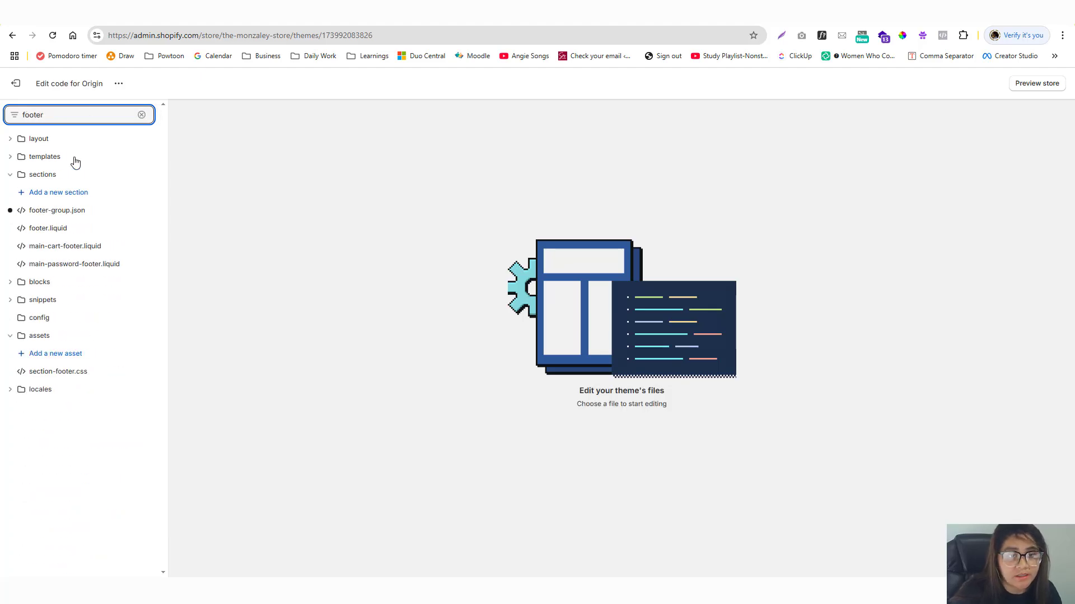
left_click(62, 233)
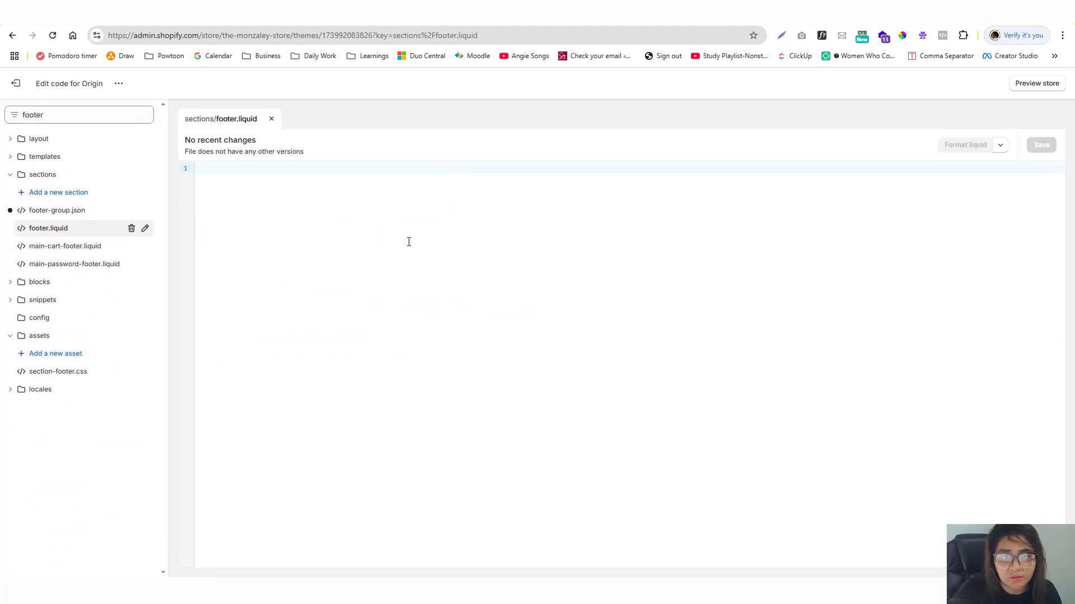
scroll(408, 242, "down", 10)
scroll(409, 242, "up", 10)
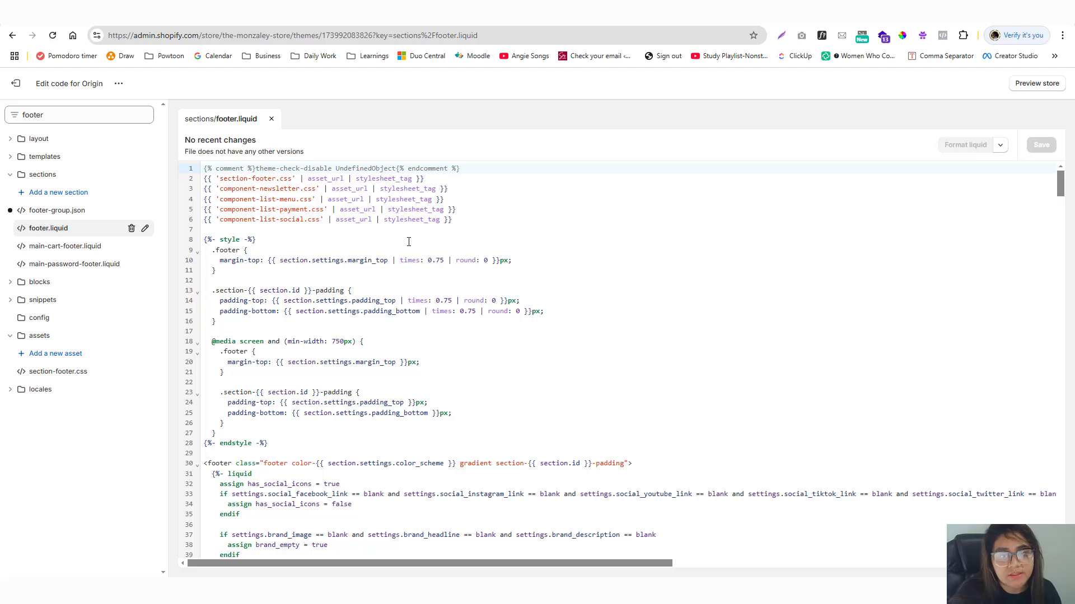
scroll(408, 242, "down", 5)
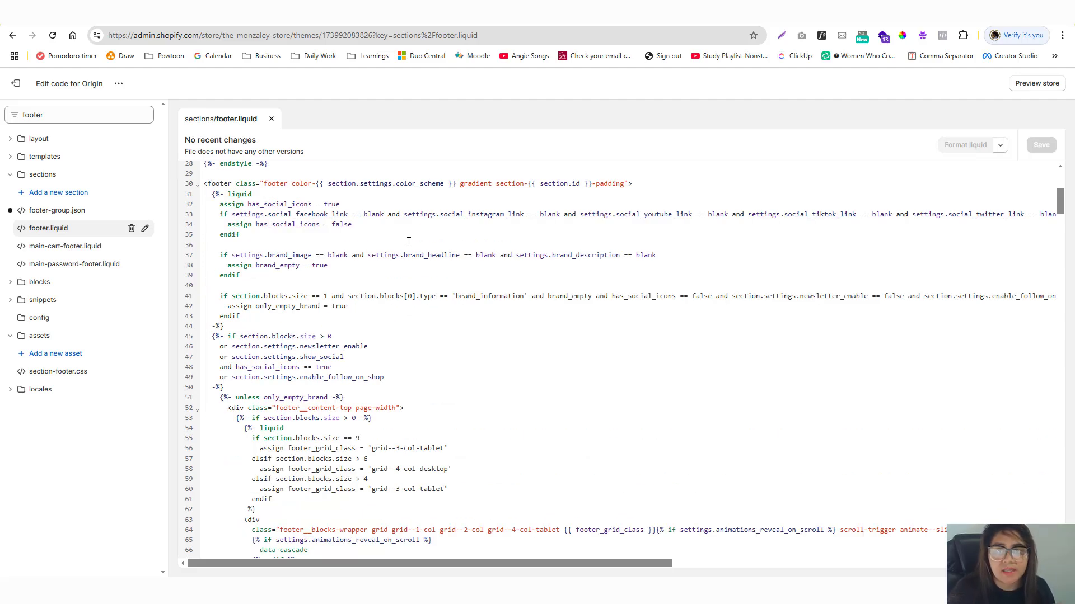
scroll(408, 242, "up", 5)
scroll(408, 242, "down", 5)
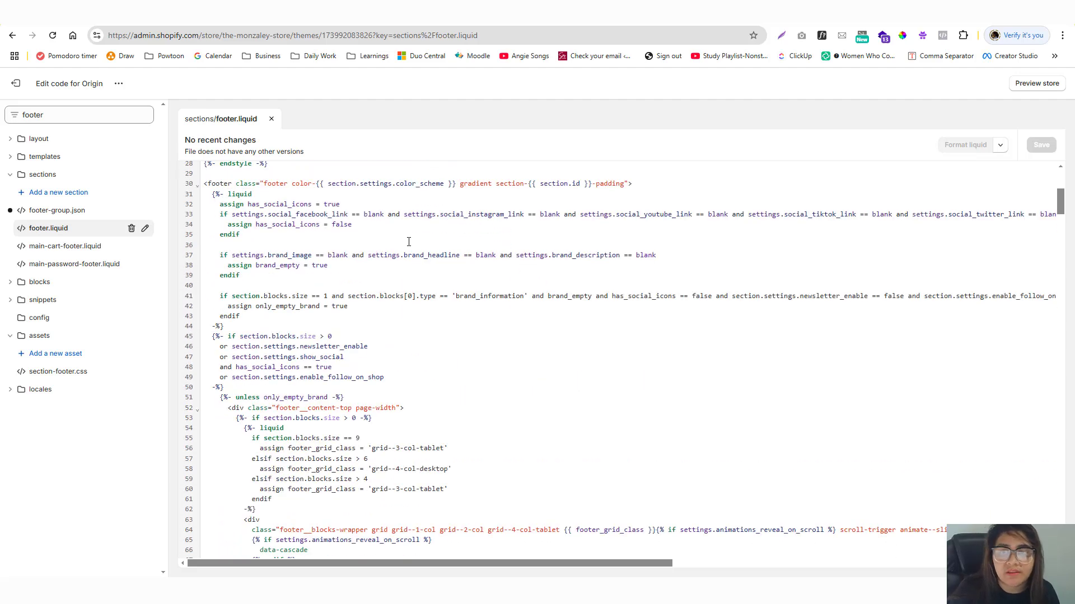
left_click_drag(317, 183, 457, 185)
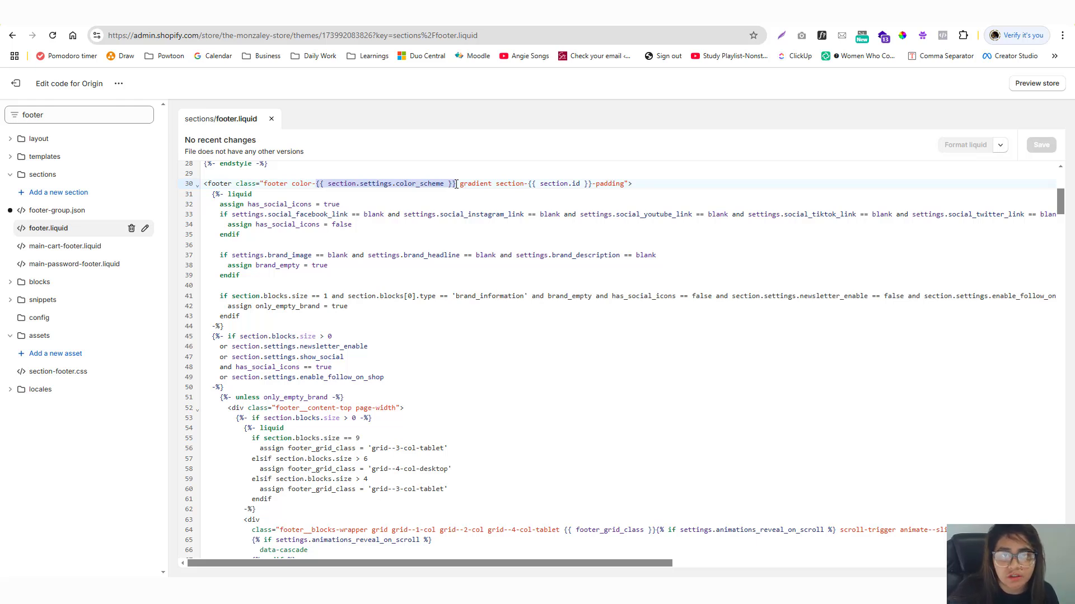
Check the Afterpay instructions, then change the file filter to 'theme'.
key("ctrl+Tab")
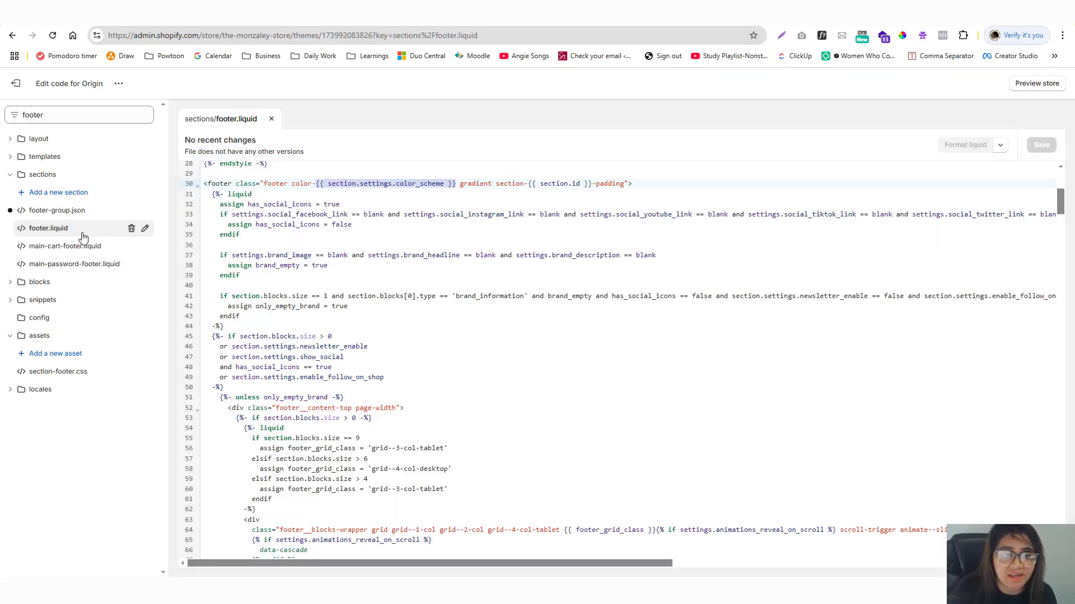
left_click(70, 115)
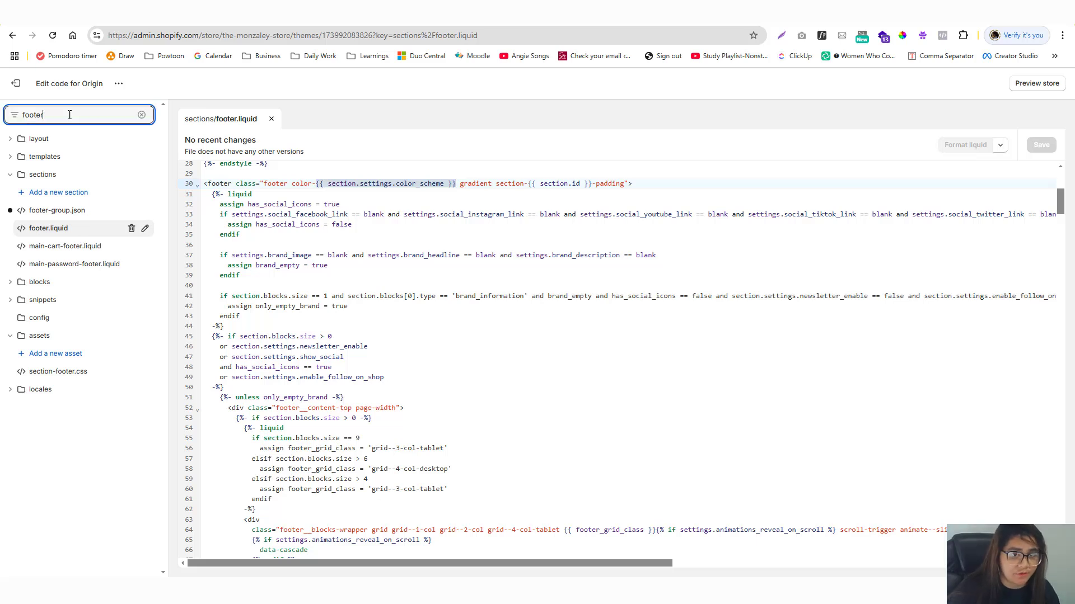
double_click(70, 115)
type("theme")
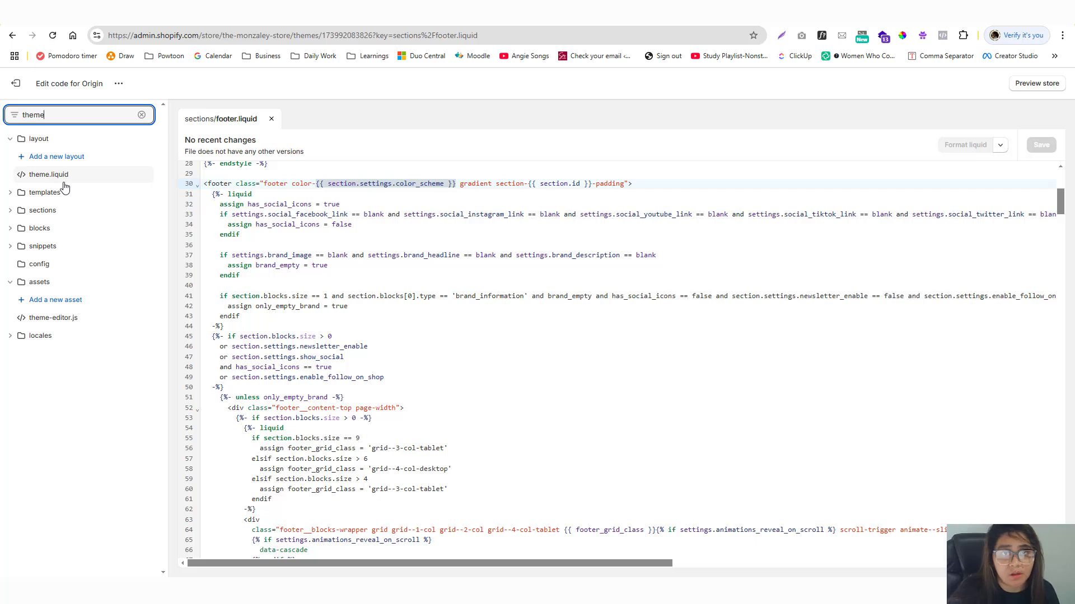
Refilter files to 'foote' and try searching footer.liquid for the copied for-loop line.
key("BackSpace")
key("BackSpace")
key("BackSpace")
key("BackSpace")
key("BackSpace")
type("footer")
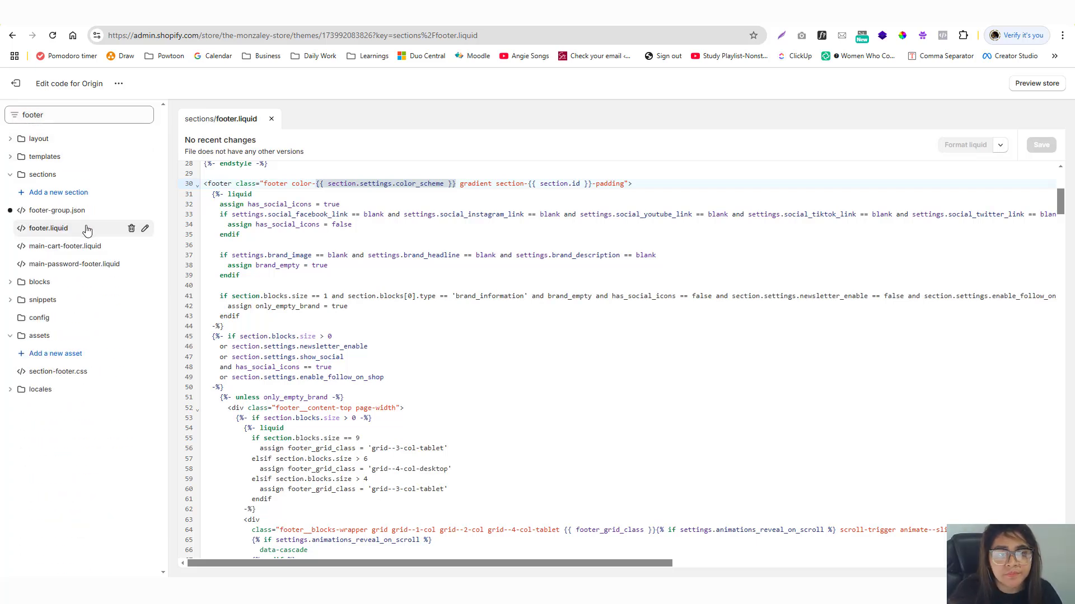
key("ctrl+Tab")
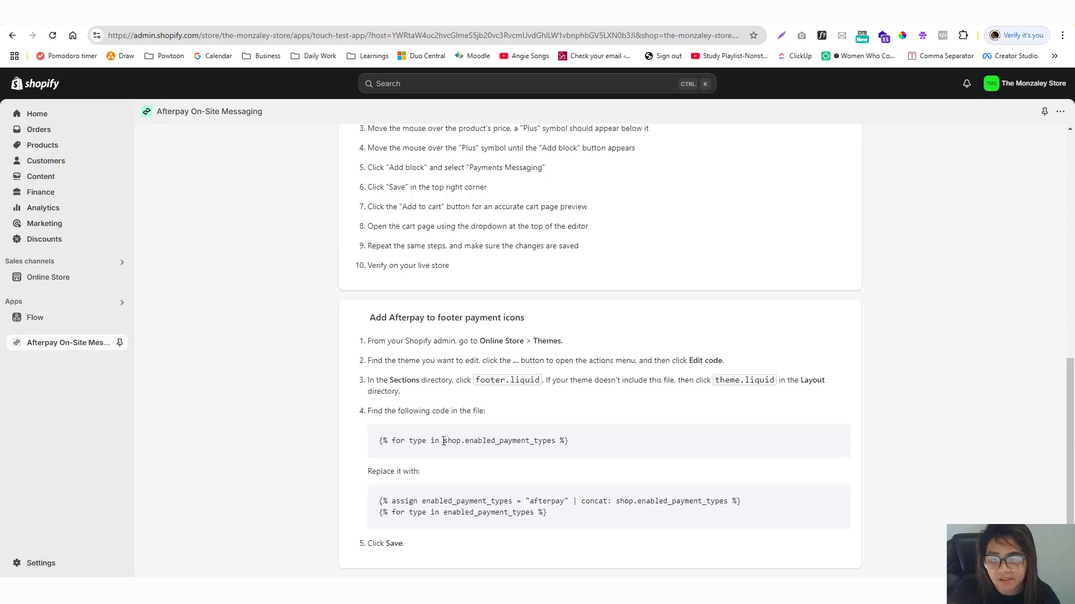
left_click_drag(444, 441, 557, 442)
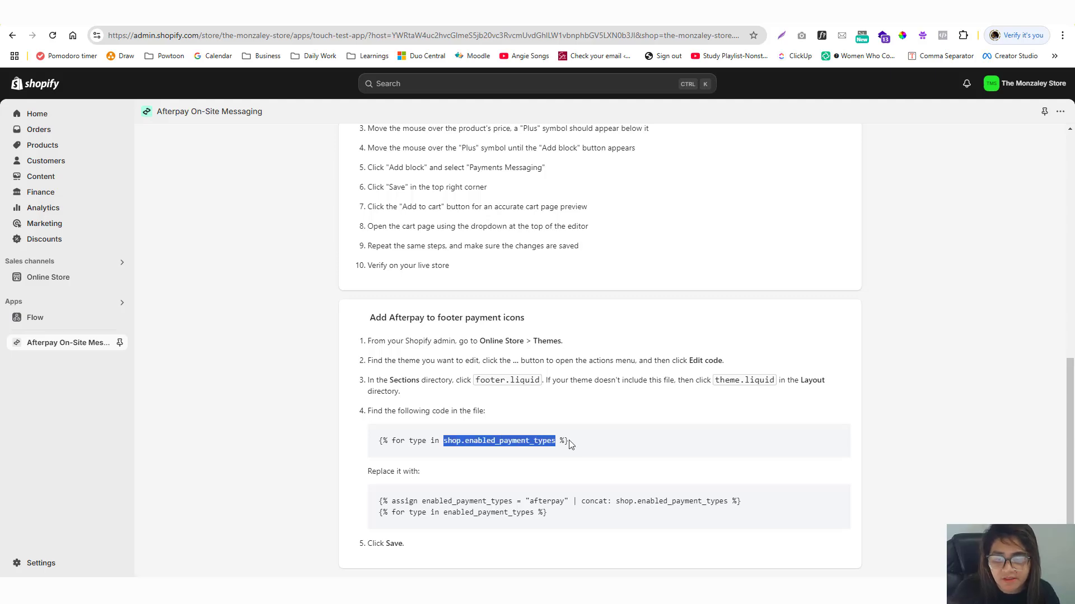
key("ctrl+Tab")
key("ctrl+shift+Tab")
left_click_drag(568, 441, 381, 444)
key("ctrl+c")
key("ctrl+Tab")
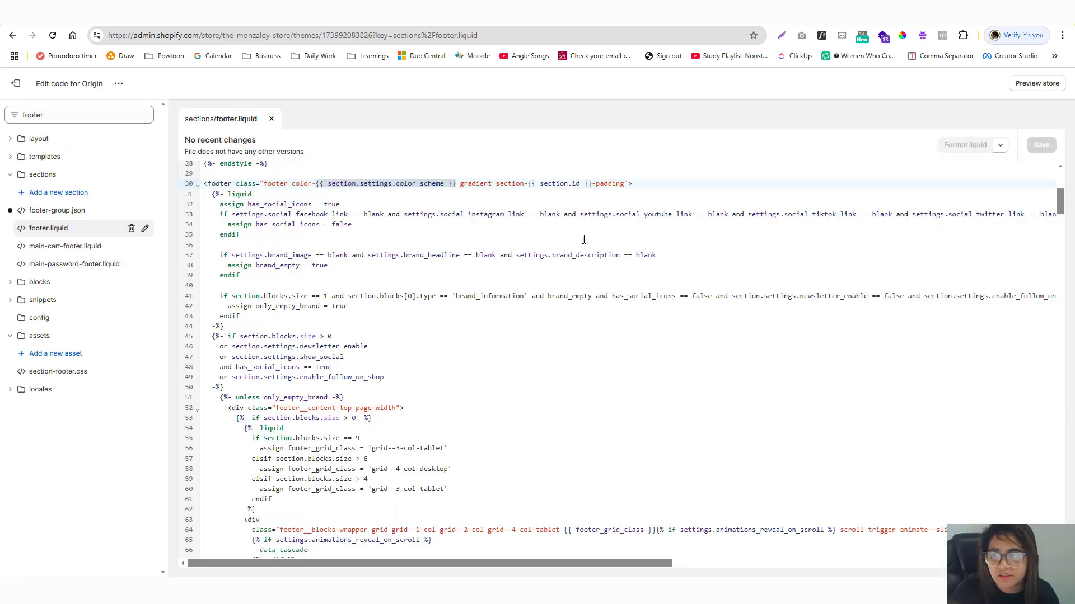
key("ctrl+f")
key("ctrl+v")
key("ctrl+z")
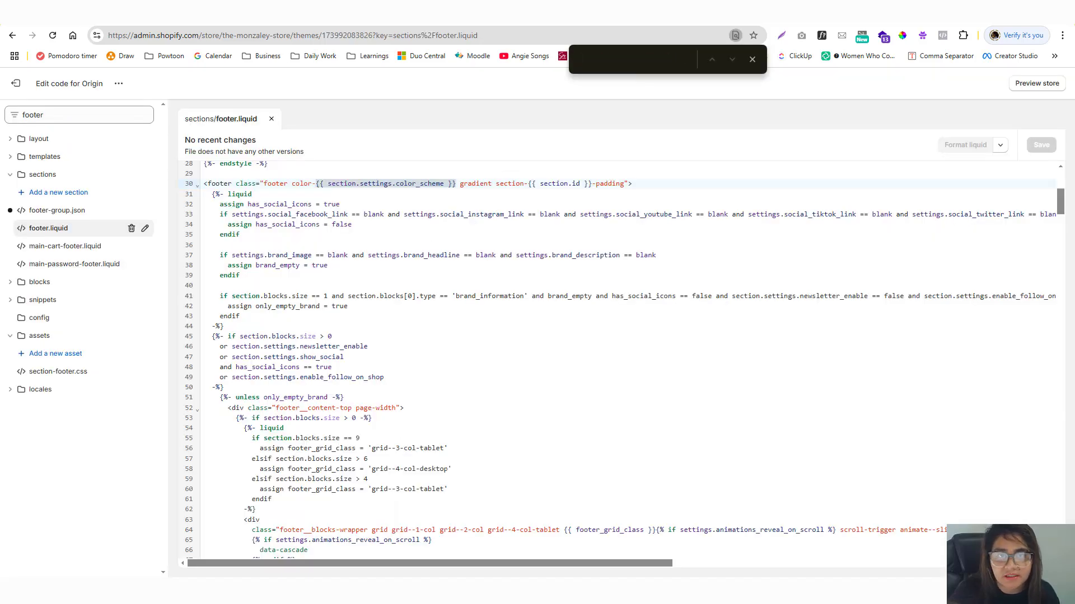
Search footer.liquid for shop.enabled_payment_types and jump to the loop at line 290.
key("ctrl+shift+Tab")
left_click(448, 444)
left_click_drag(451, 441, 555, 442)
key("ctrl+c")
key("ctrl+Tab")
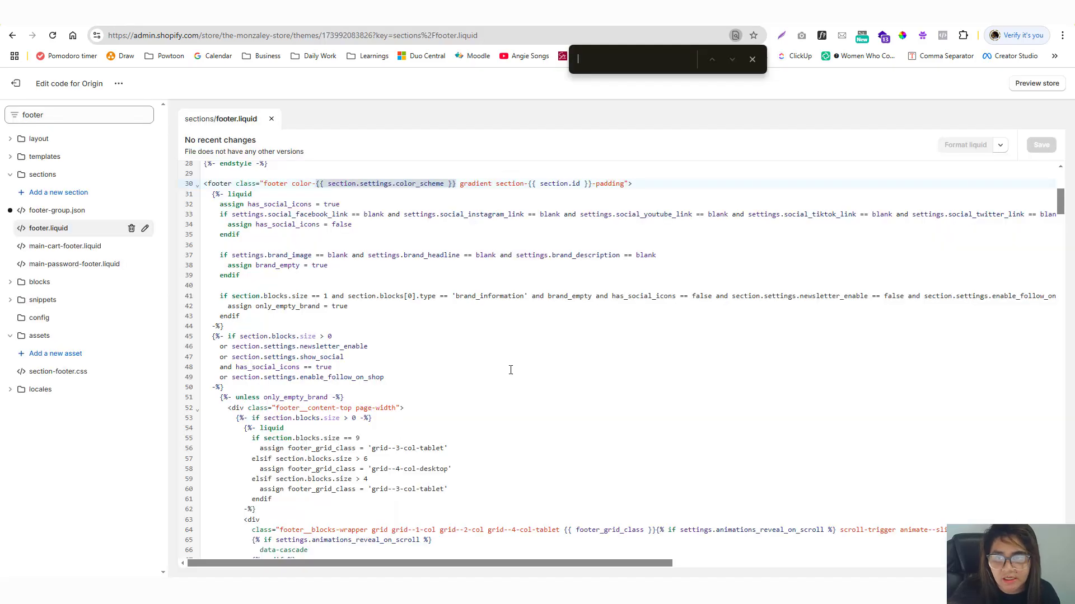
key("ctrl+f")
key("ctrl+v")
left_click(638, 535)
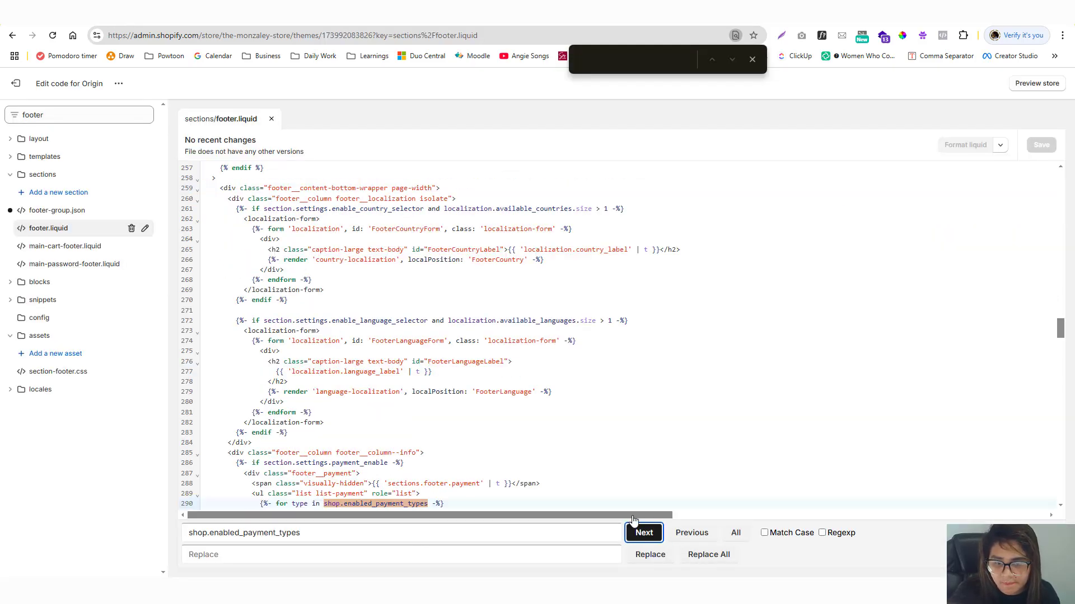
left_click_drag(1059, 333, 1059, 342)
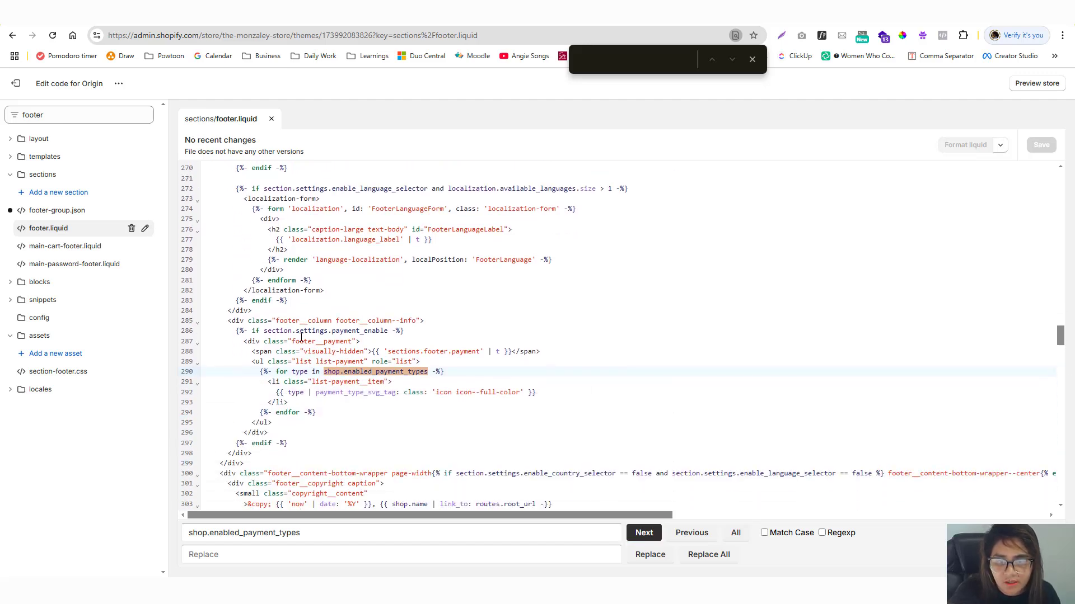
Paste the two Afterpay replacement lines over line 290 of footer.liquid and save it.
key("ctrl+Tab")
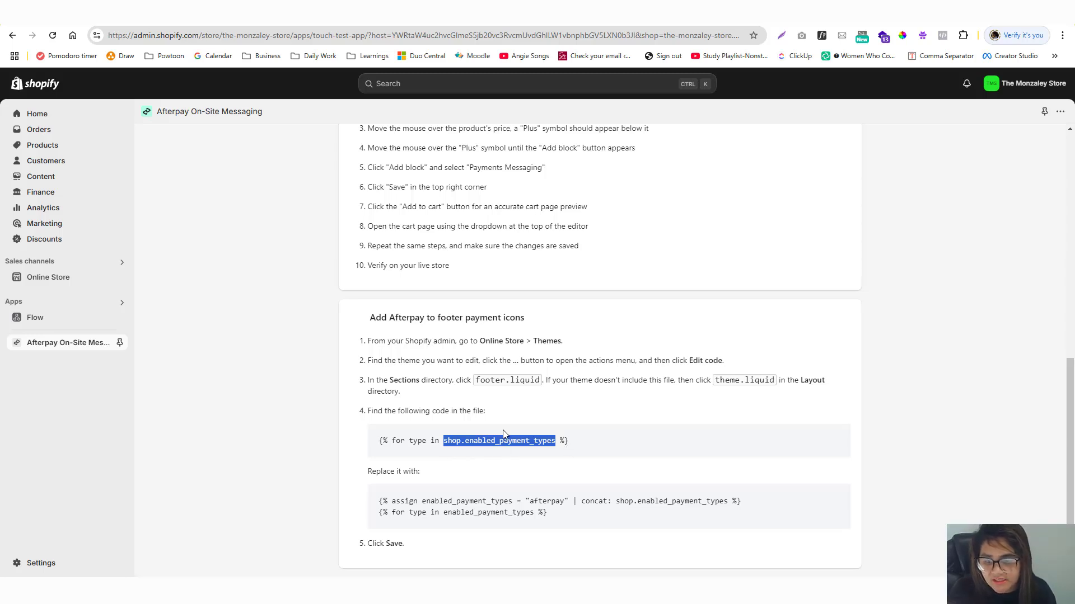
left_click_drag(377, 502, 757, 516)
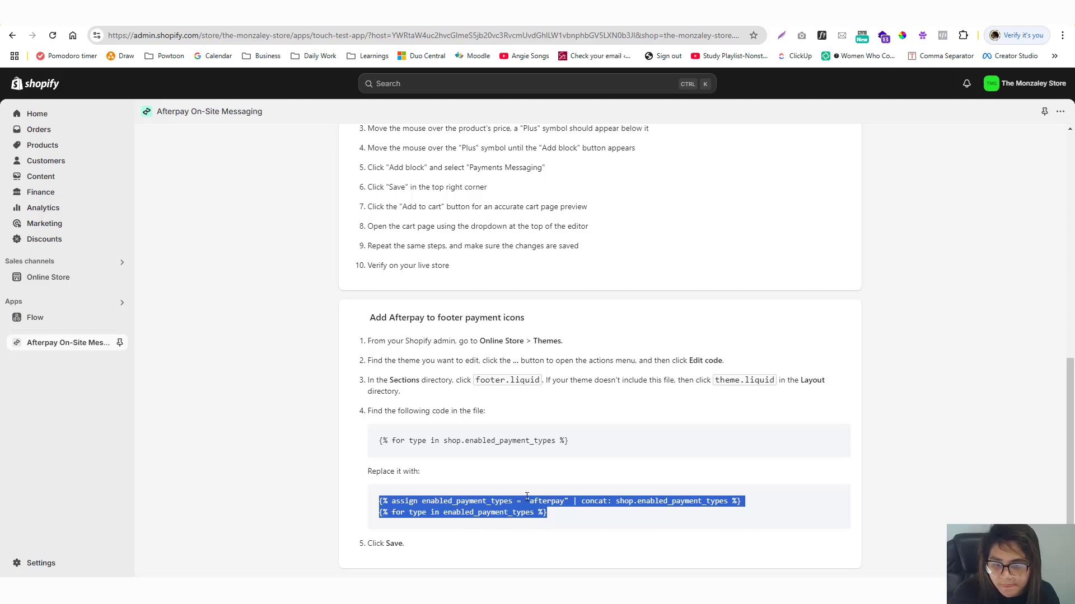
left_click(78, 14)
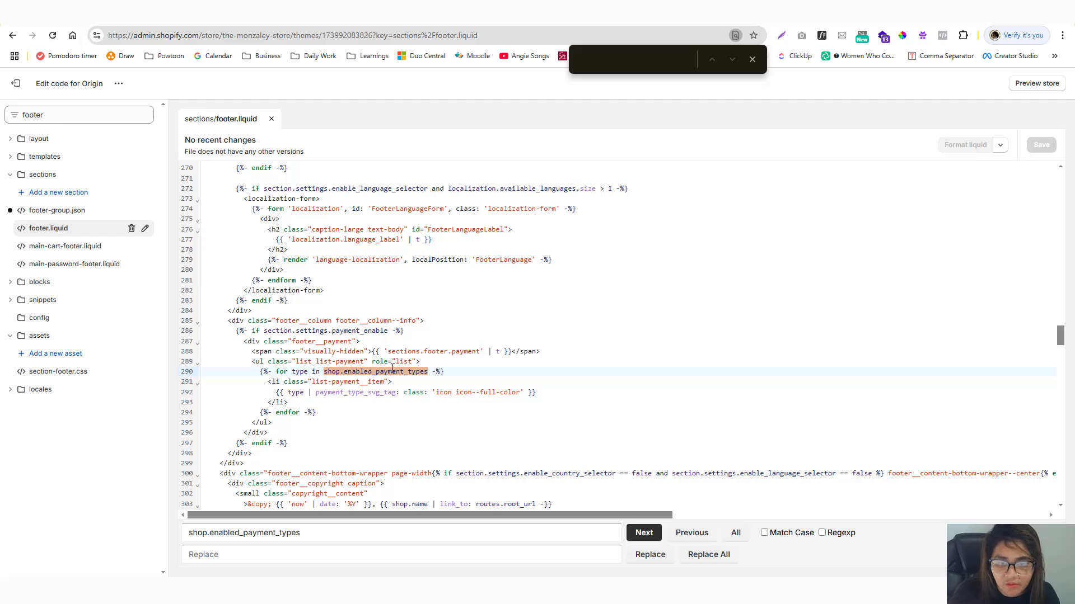
left_click_drag(443, 371, 260, 371)
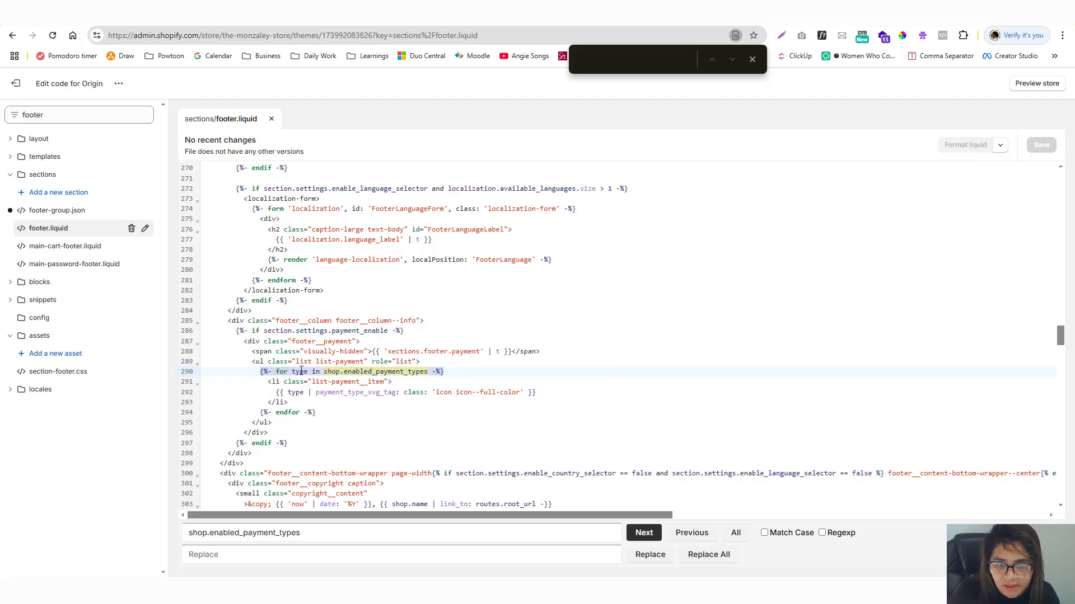
key("ctrl+v")
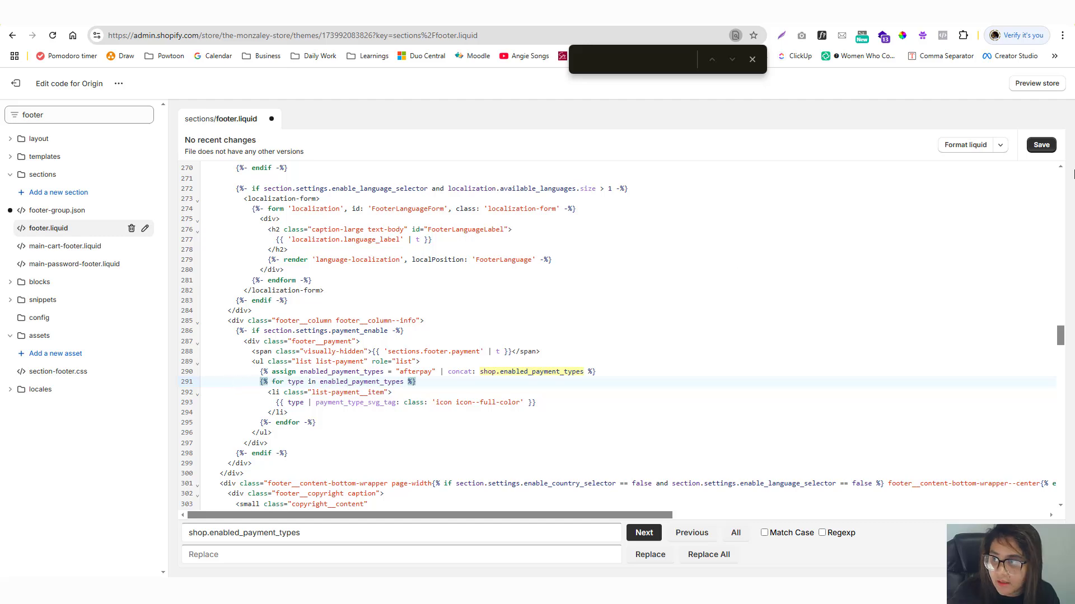
left_click(1049, 142)
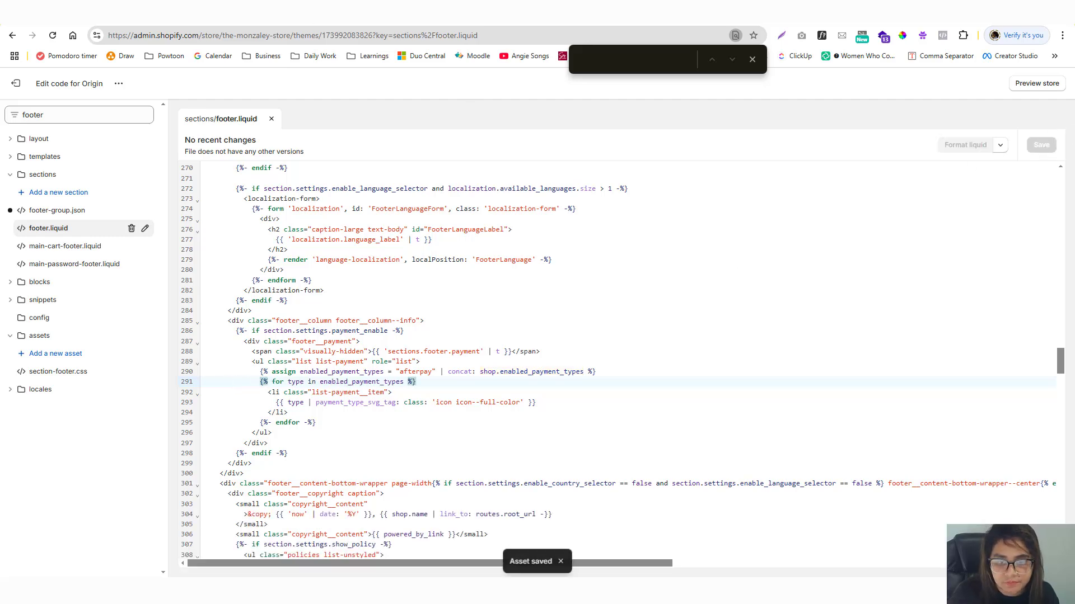
Compare shop.enabled_payment_types in the original and replacement snippets of the Afterpay instructions.
key("ctrl+Tab")
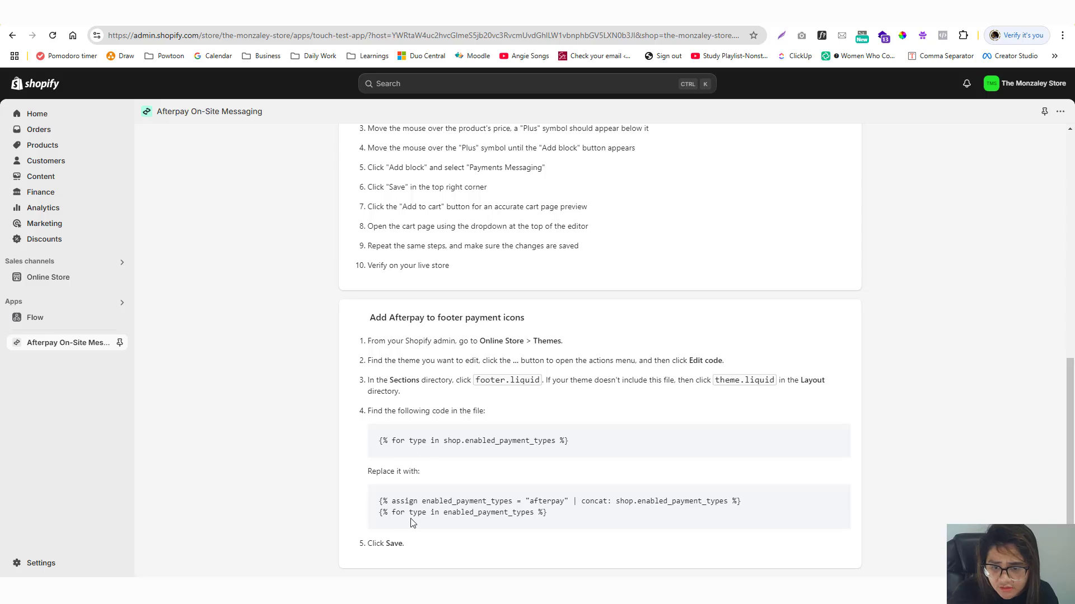
left_click_drag(445, 513, 495, 513)
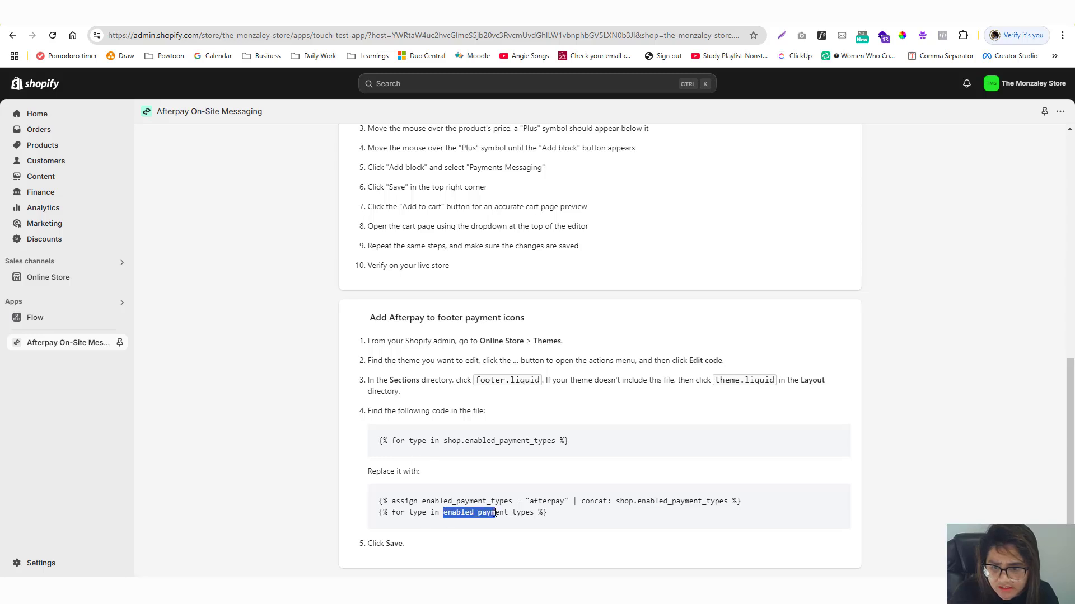
left_click_drag(444, 441, 461, 441)
left_click(465, 441)
left_click(469, 522)
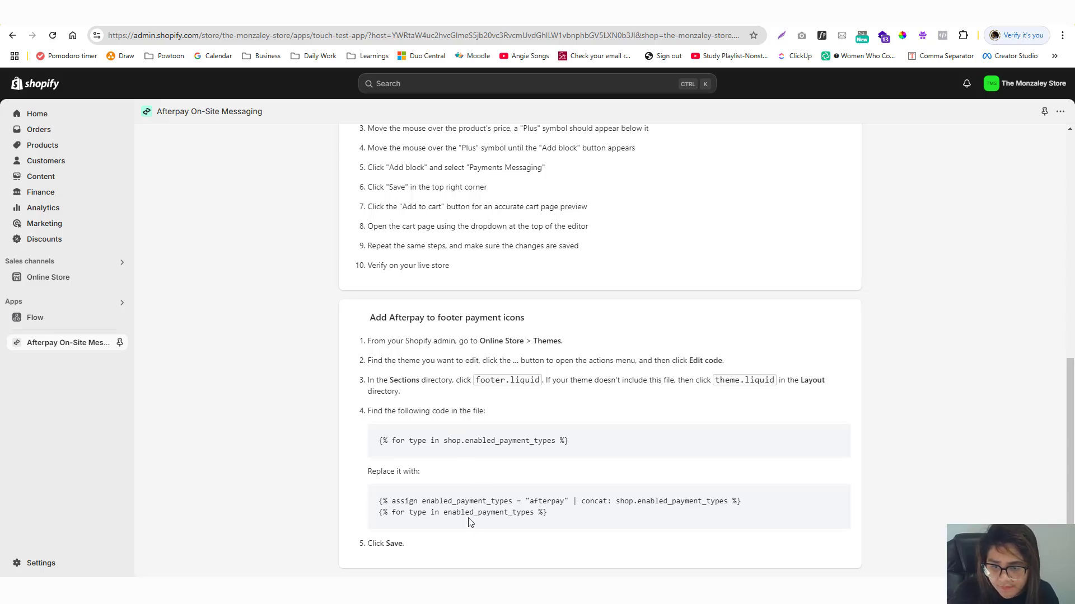
double_click(451, 441)
left_click(616, 503)
left_click_drag(631, 502, 727, 501)
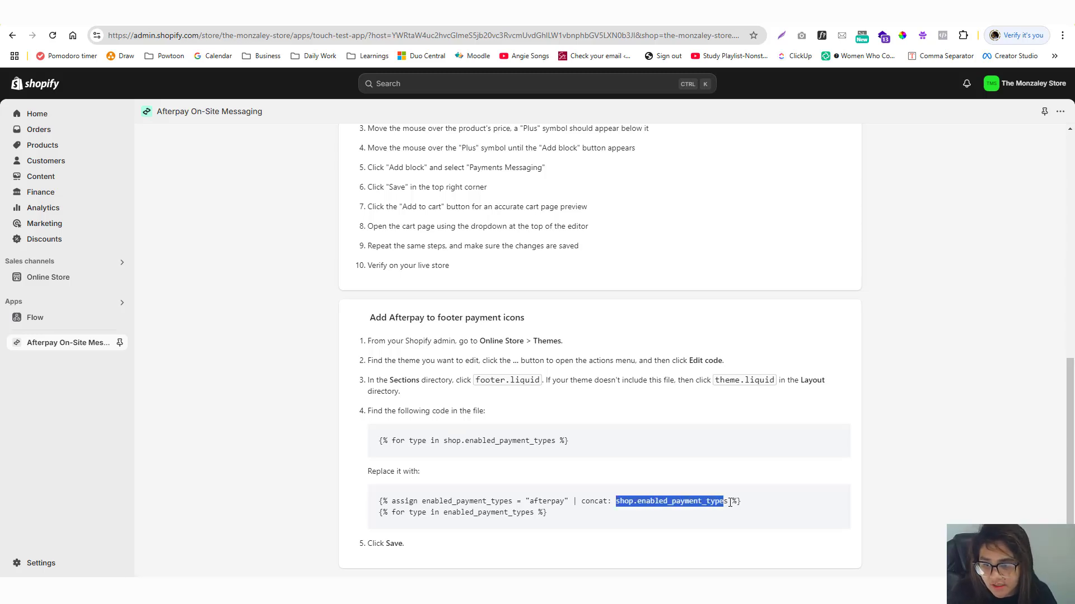
left_click(590, 511)
left_click_drag(588, 501, 451, 501)
left_click(435, 535)
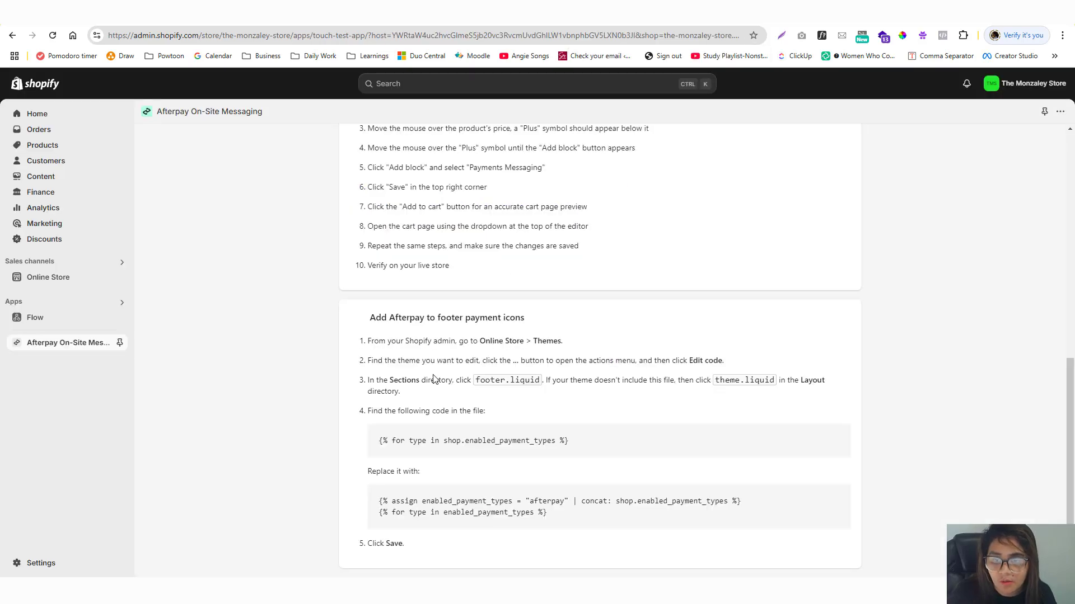
Scroll up to the Open theme editor steps and select the product page's web address.
scroll(436, 378, "up", 10)
scroll(435, 374, "down", 9)
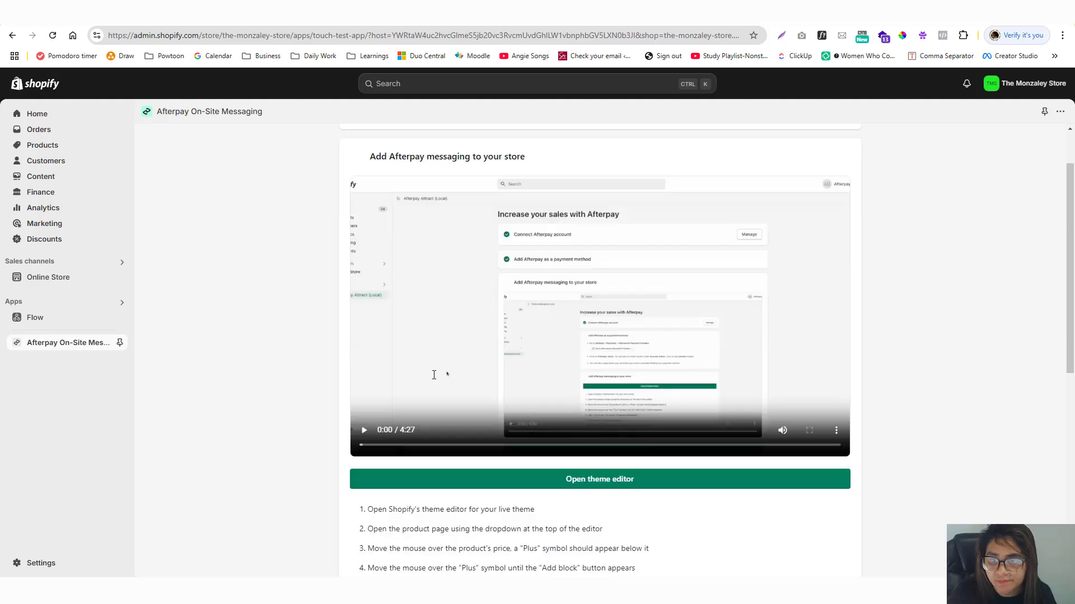
scroll(432, 372, "up", 6)
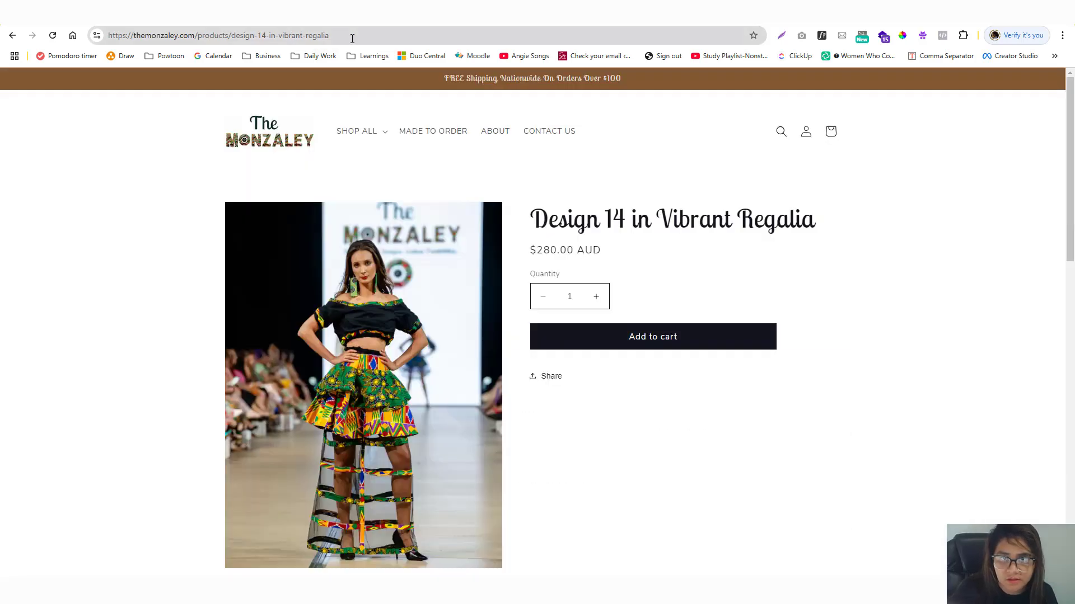
left_click(353, 35)
From the storefront home page, open Design 14 in Vibrant Regalia and add it to the cart.
left_click(352, 35)
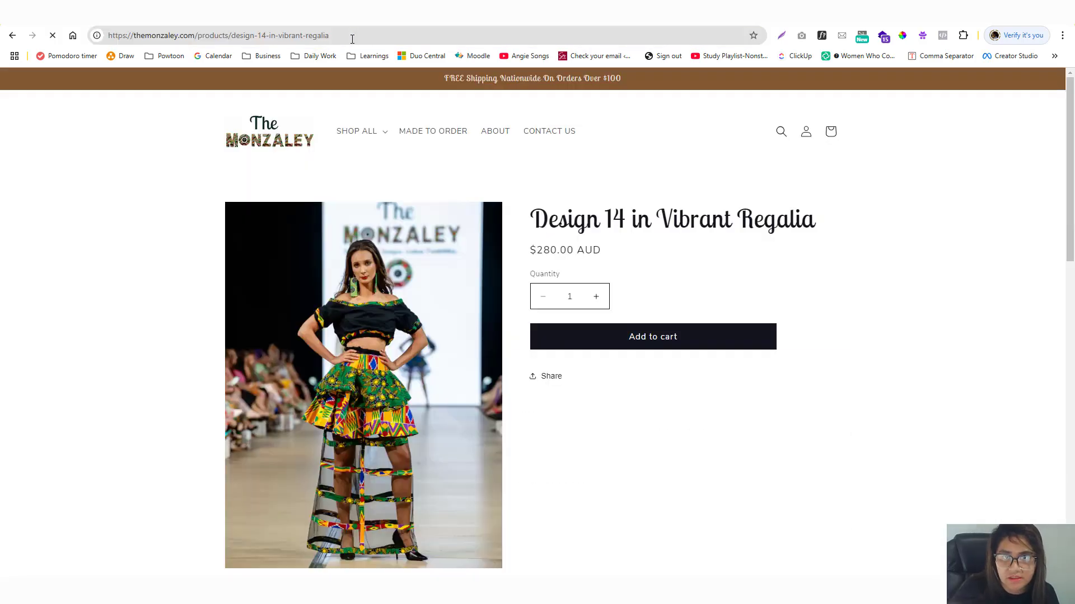
key("ctrl+a")
left_click(304, 152)
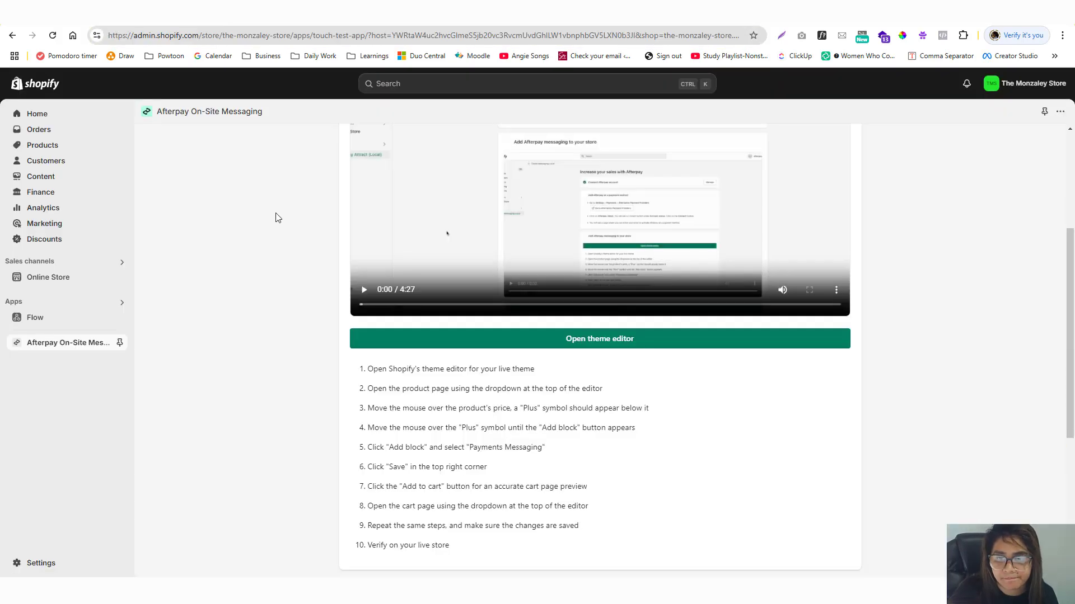
scroll(286, 235, "down", 5)
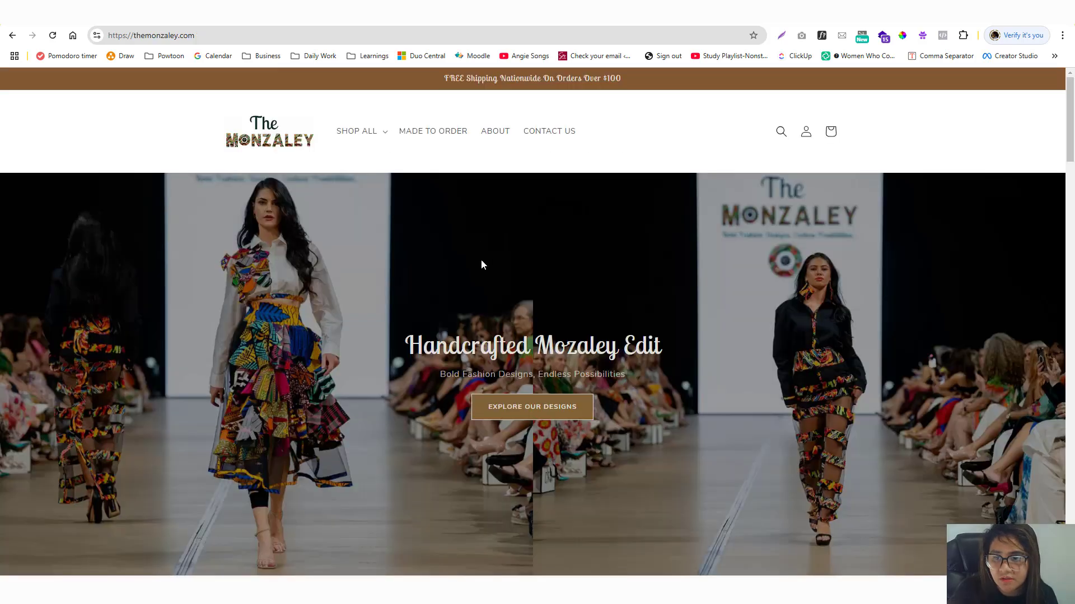
scroll(480, 264, "down", 5)
left_click(451, 322)
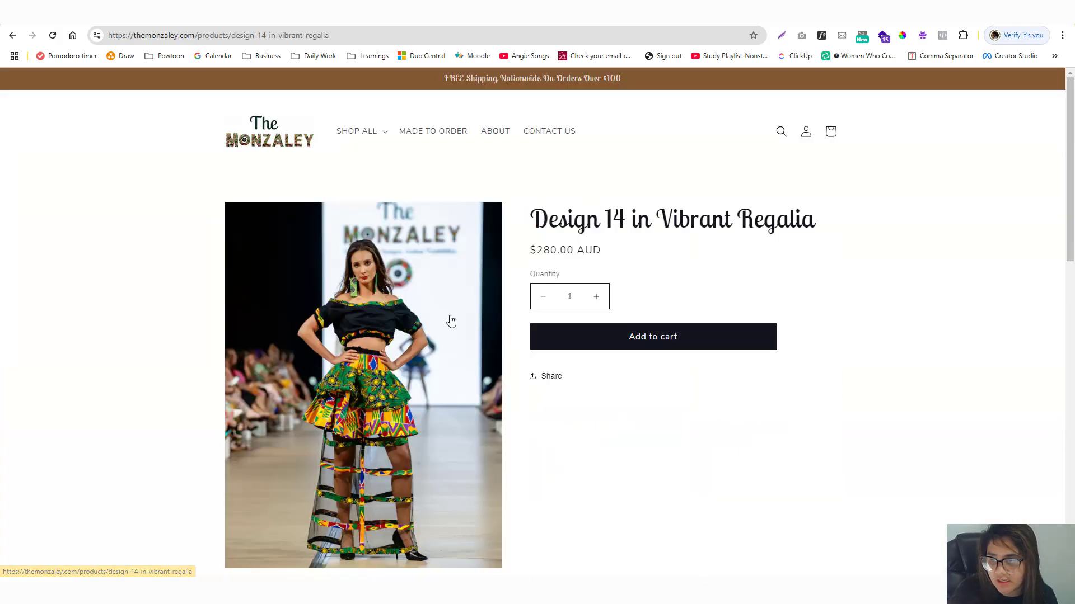
left_click(621, 339)
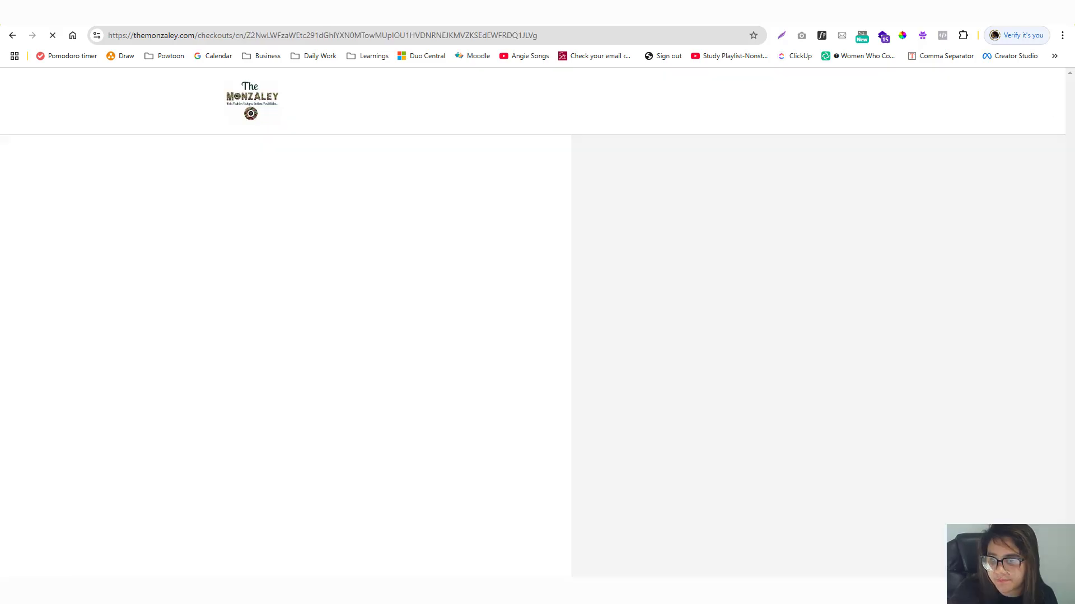
At checkout, try Afterpay and then Credit card as the payment method.
scroll(431, 330, "down", 5)
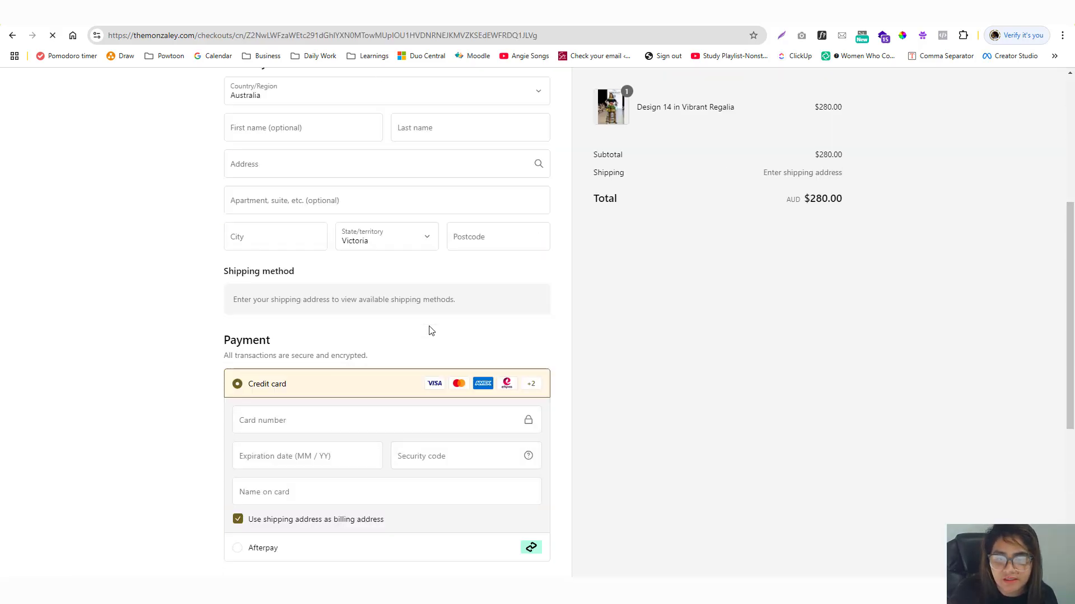
scroll(429, 331, "down", 5)
left_click(311, 273)
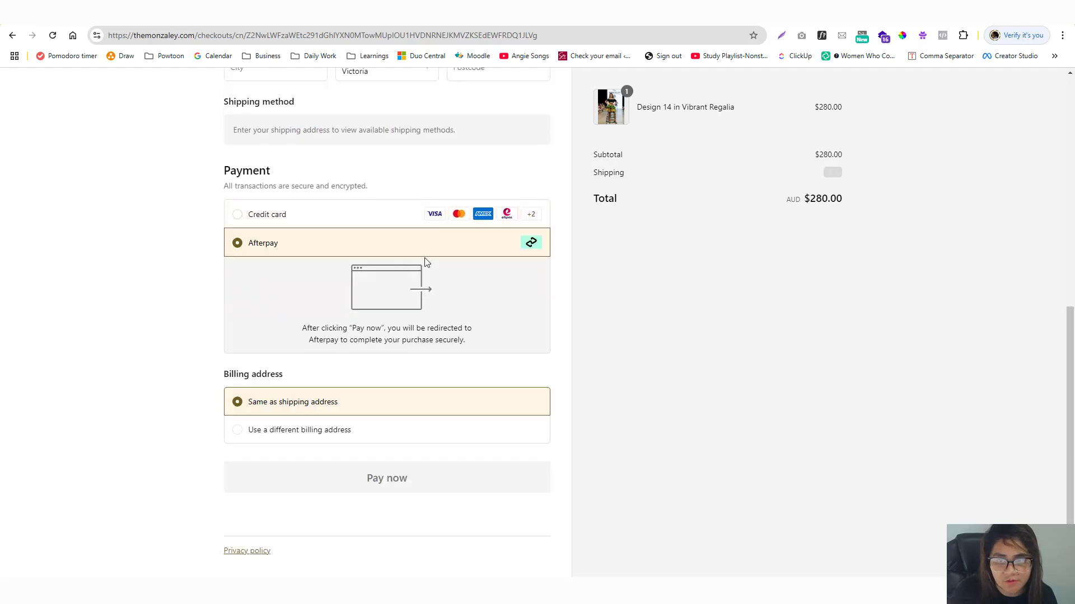
left_click(359, 221)
scroll(359, 223, "down", 2)
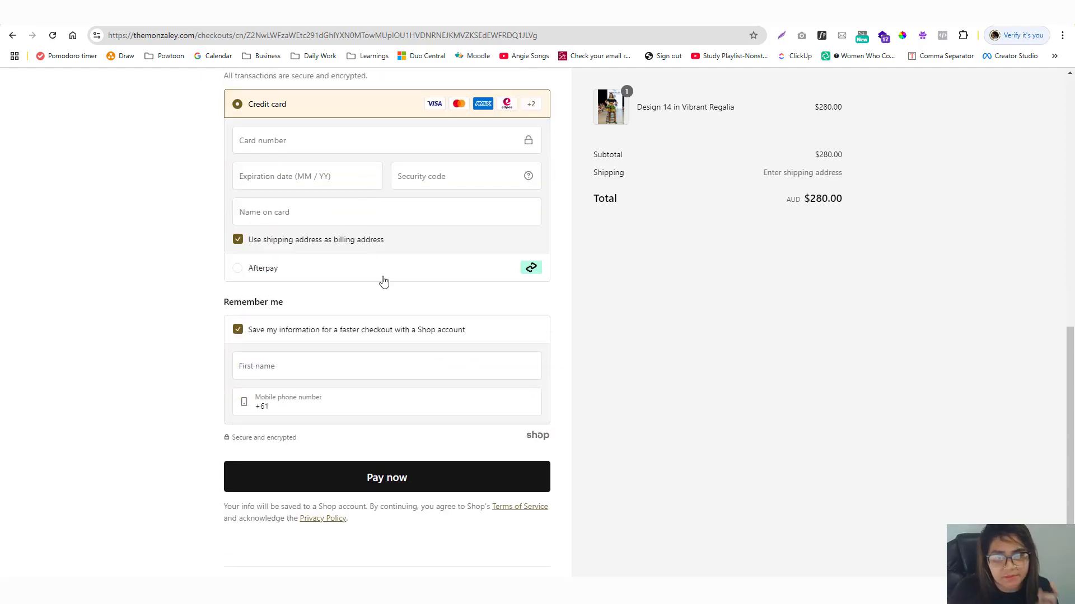
key("ctrl+Tab")
Replace lines 290–291 in footer.liquid with the original shop.enabled_payment_types loop line and save.
key("ctrl+Tab")
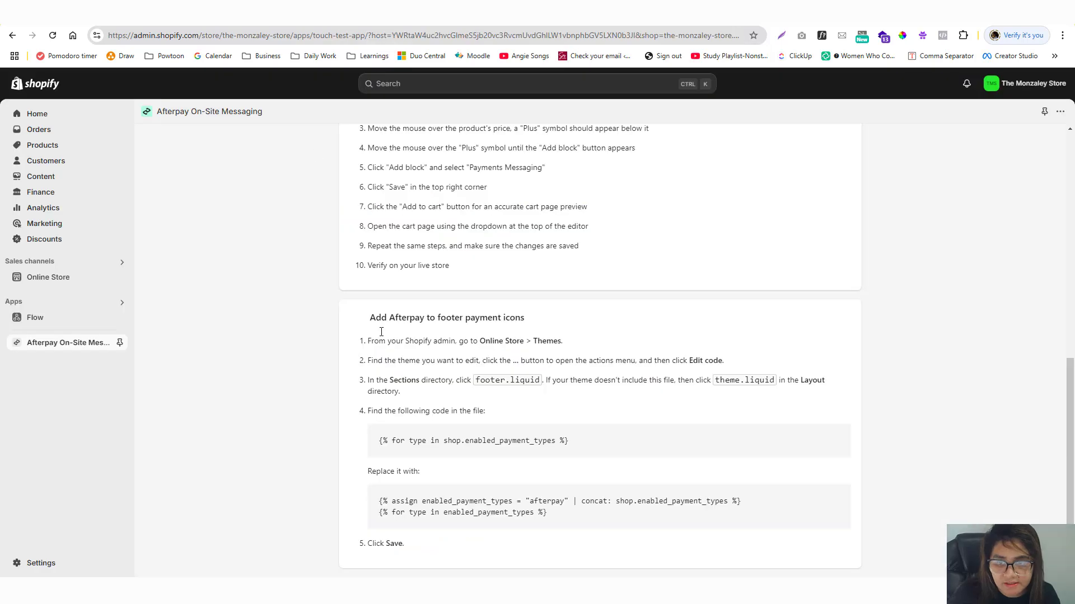
left_click_drag(380, 441, 615, 446)
key("ctrl+c")
key("ctrl+Tab")
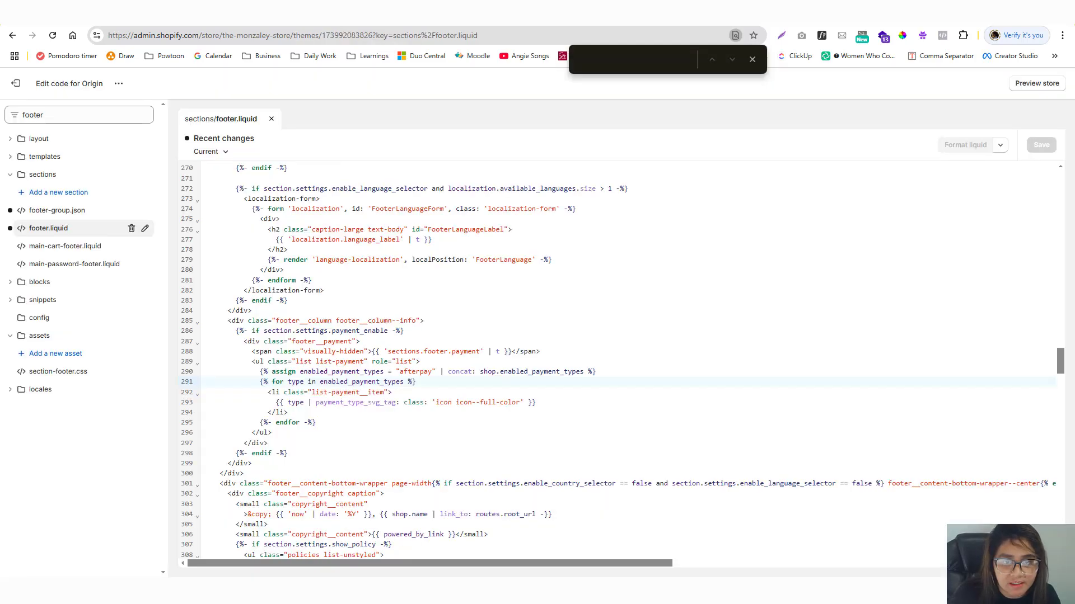
left_click(257, 382)
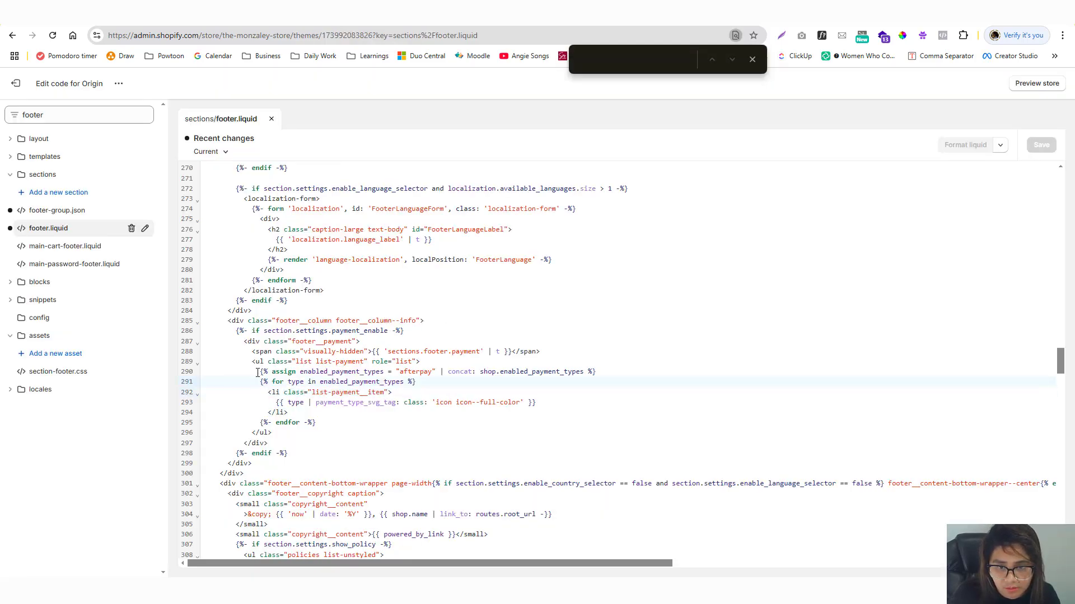
left_click_drag(257, 373, 434, 383)
key("ctrl+v")
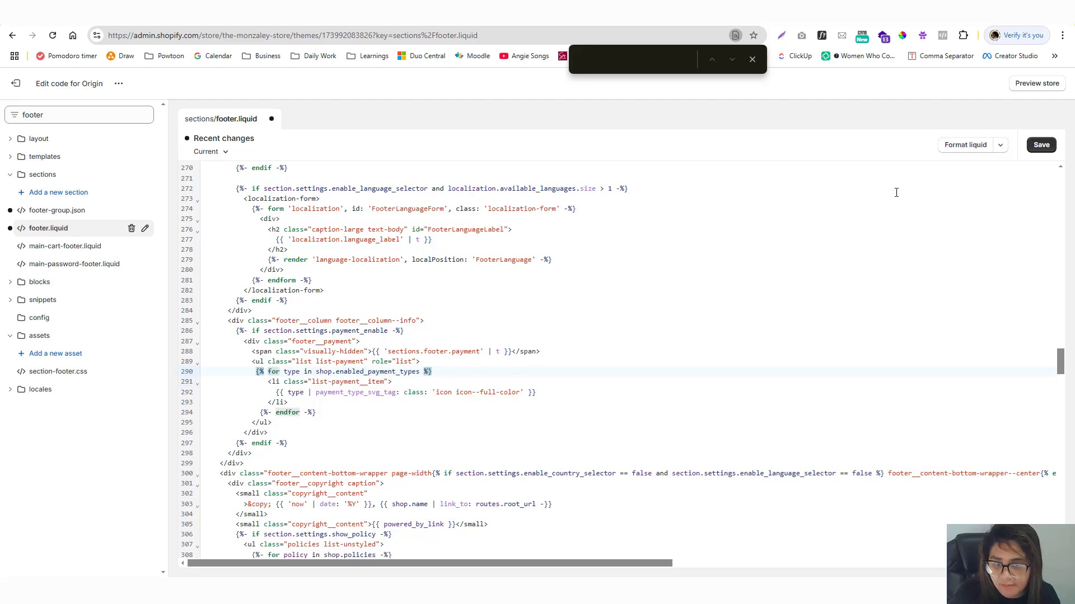
left_click(1041, 145)
key("ctrl+Tab")
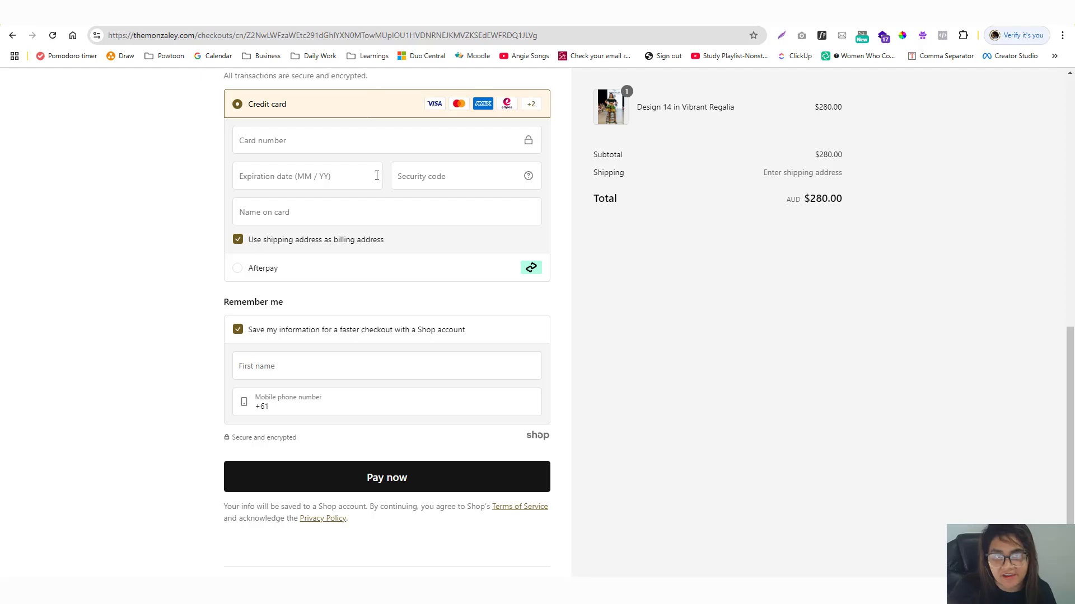
Reload the checkout page to recheck which payment options it offers.
key("F5")
scroll(377, 193, "down", 5)
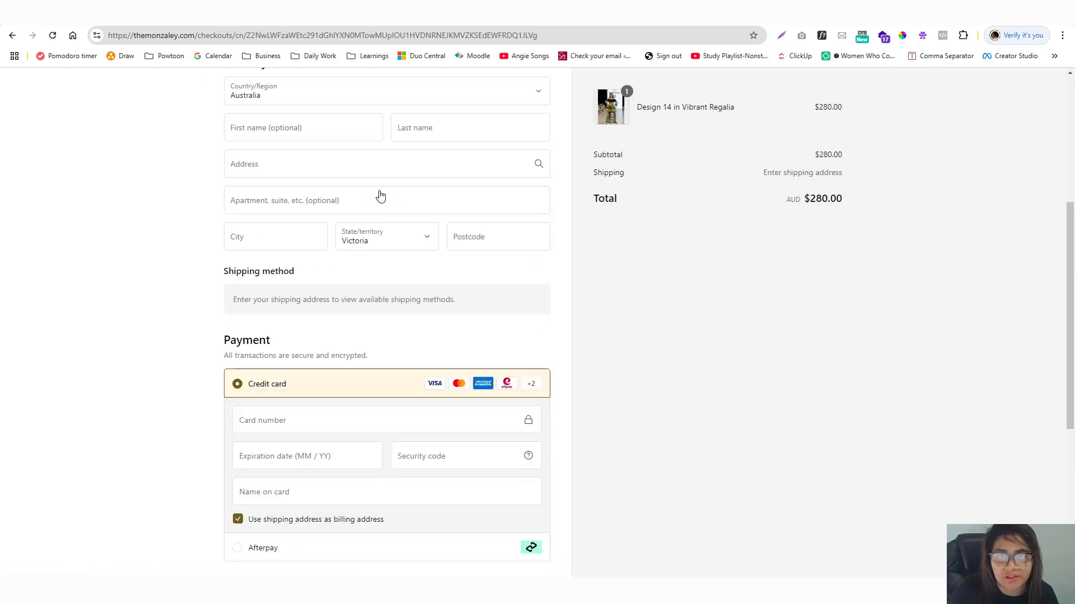
left_click(437, 35)
key("Return")
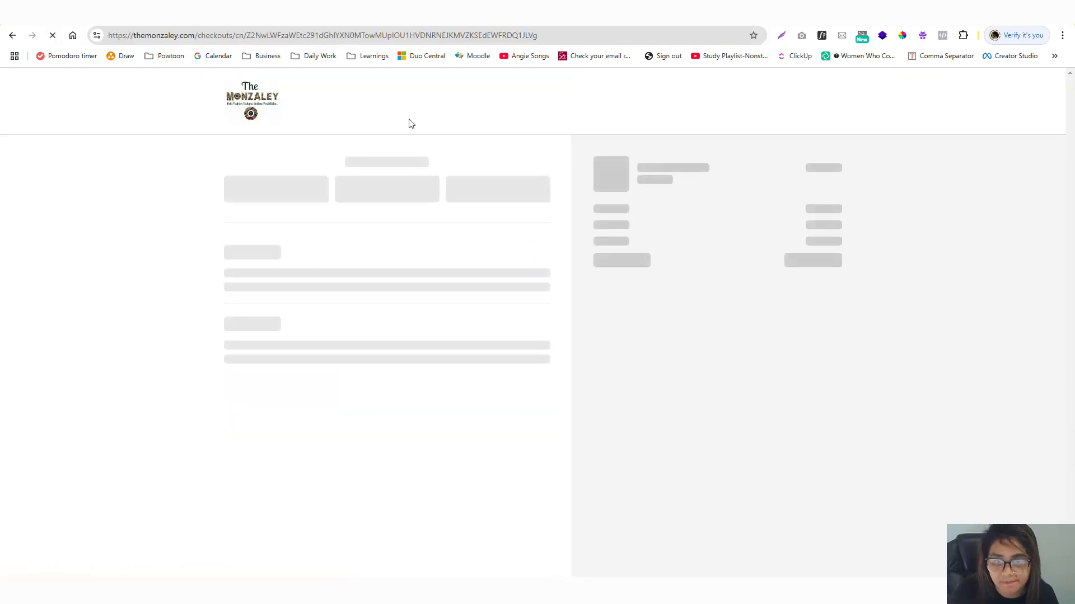
scroll(408, 123, "down", 7)
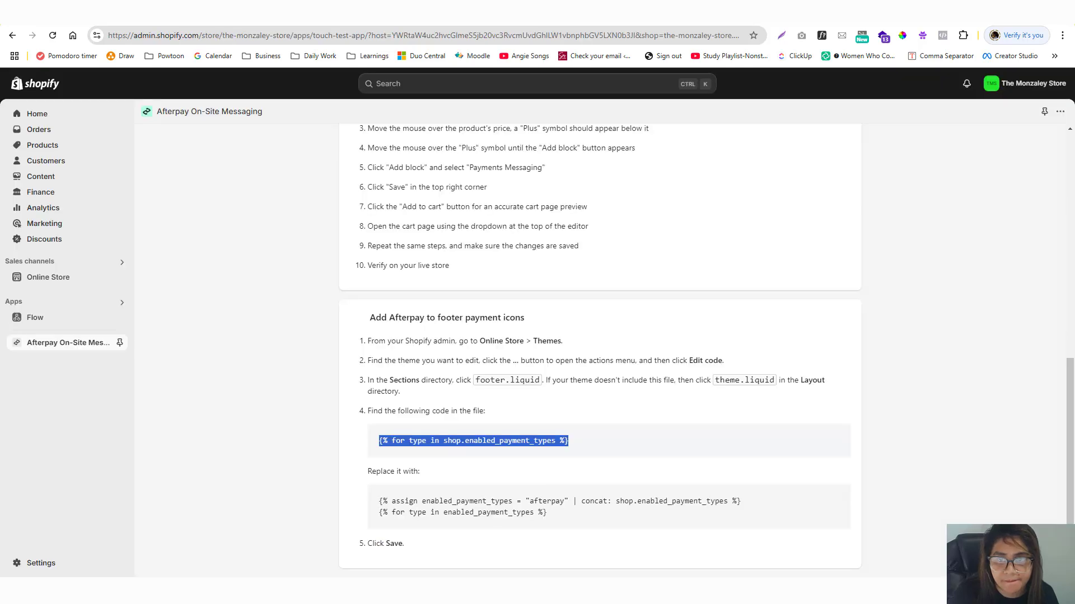
left_click(310, 30)
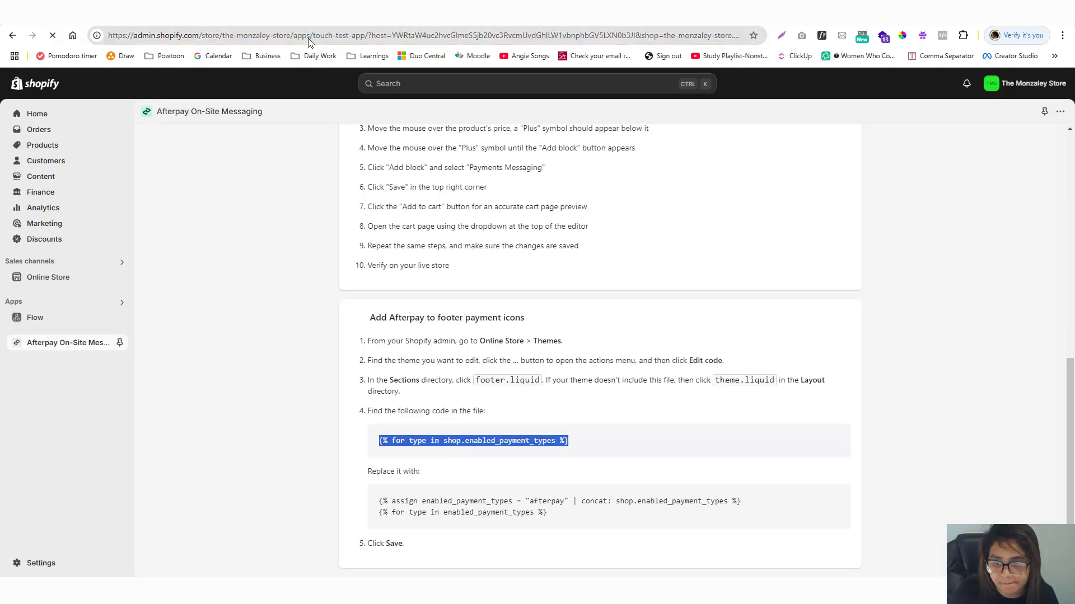
key("Return")
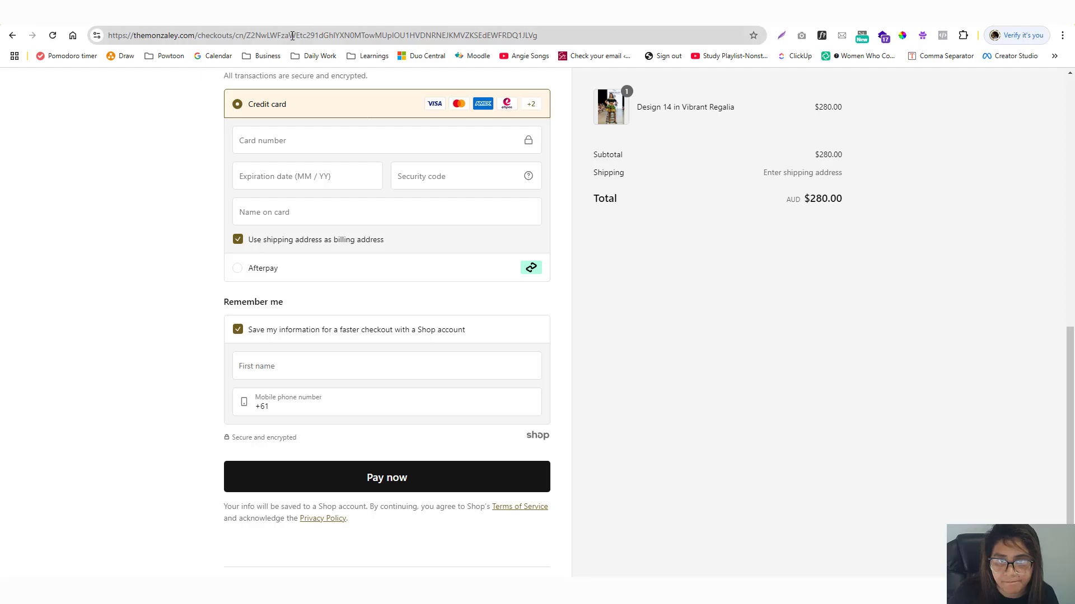
left_click(293, 35)
key("Return")
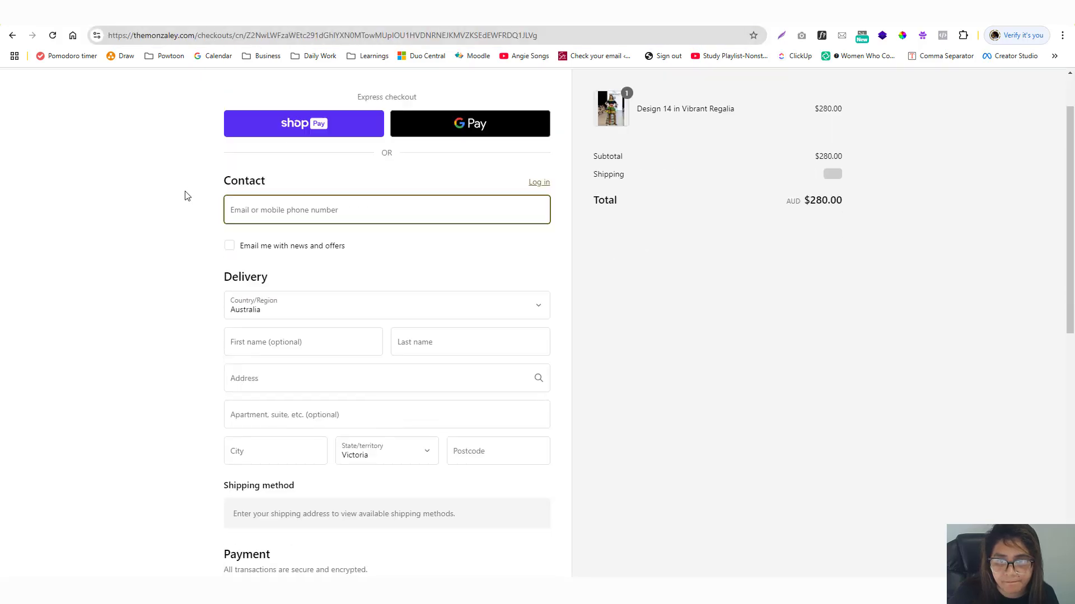
Review the checkout's Payment section, then view the home page footer's payment icons.
scroll(188, 195, "down", 9)
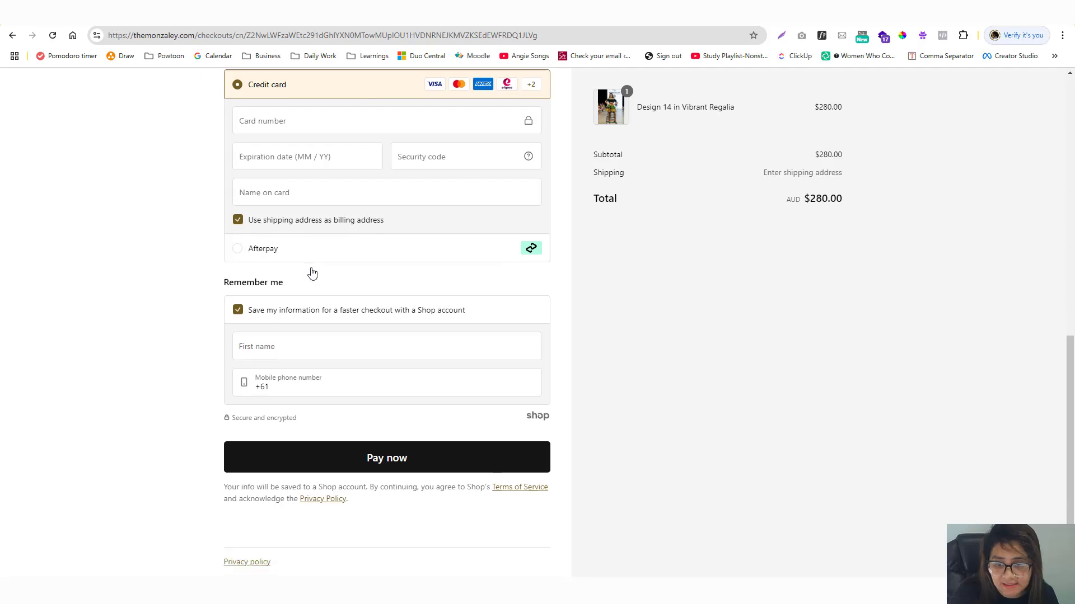
scroll(310, 271, "up", 10)
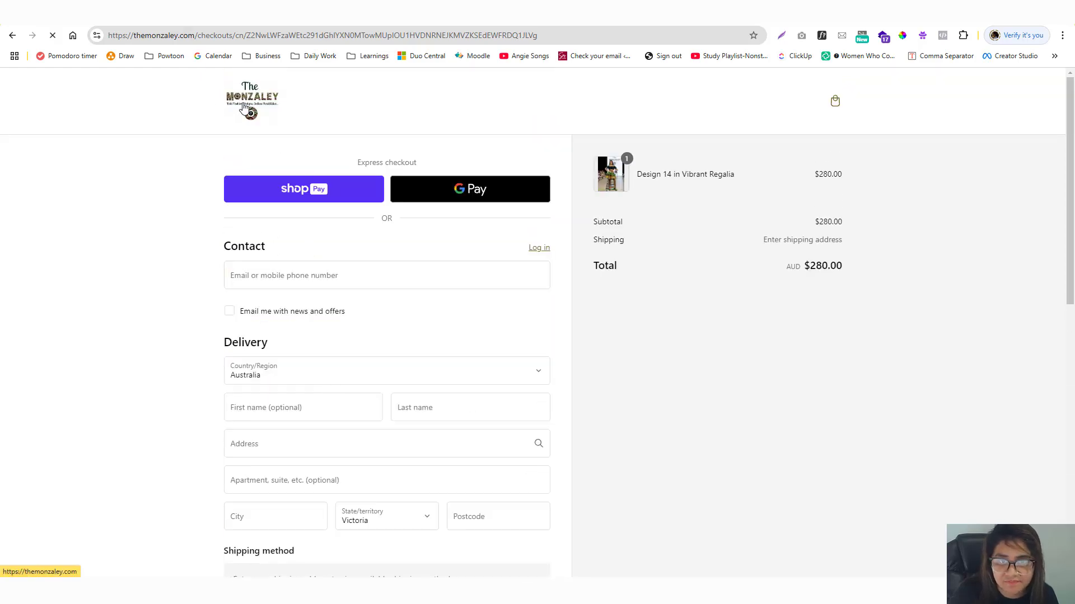
left_click(244, 109)
scroll(240, 245, "down", 10)
scroll(242, 245, "down", 15)
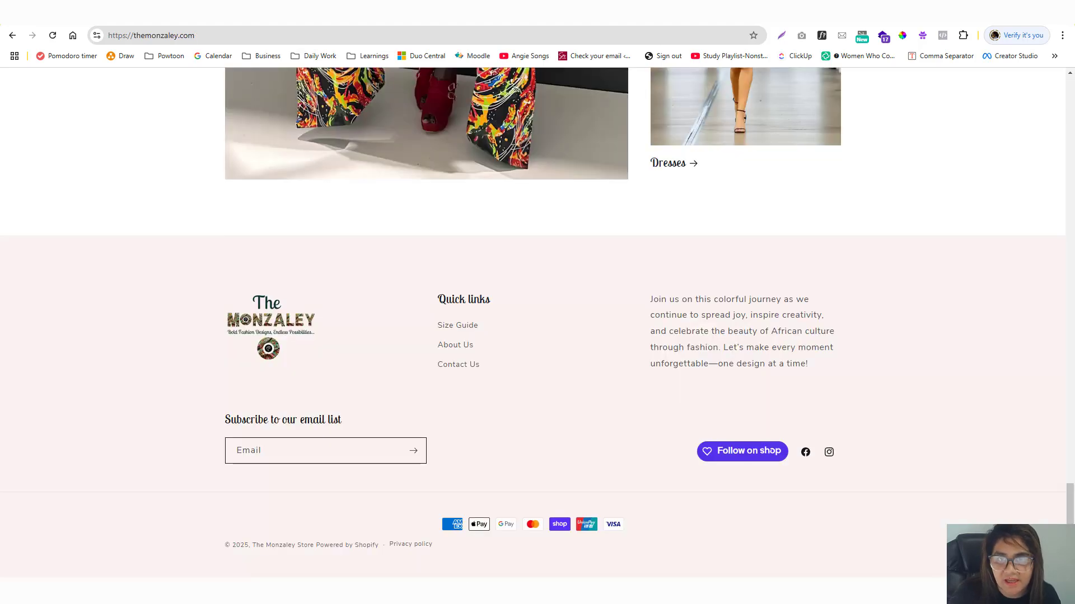
Play the Afterpay tutorial video from 3:46 and skip ahead to its cart demo near 4:20.
scroll(246, 76, "up", 10)
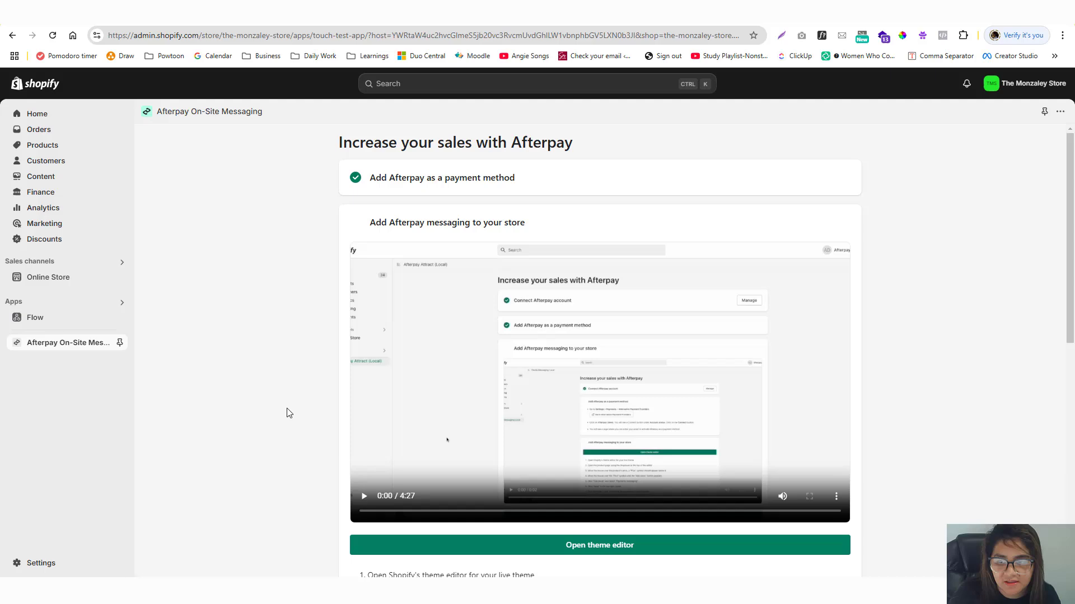
scroll(285, 414, "down", 7)
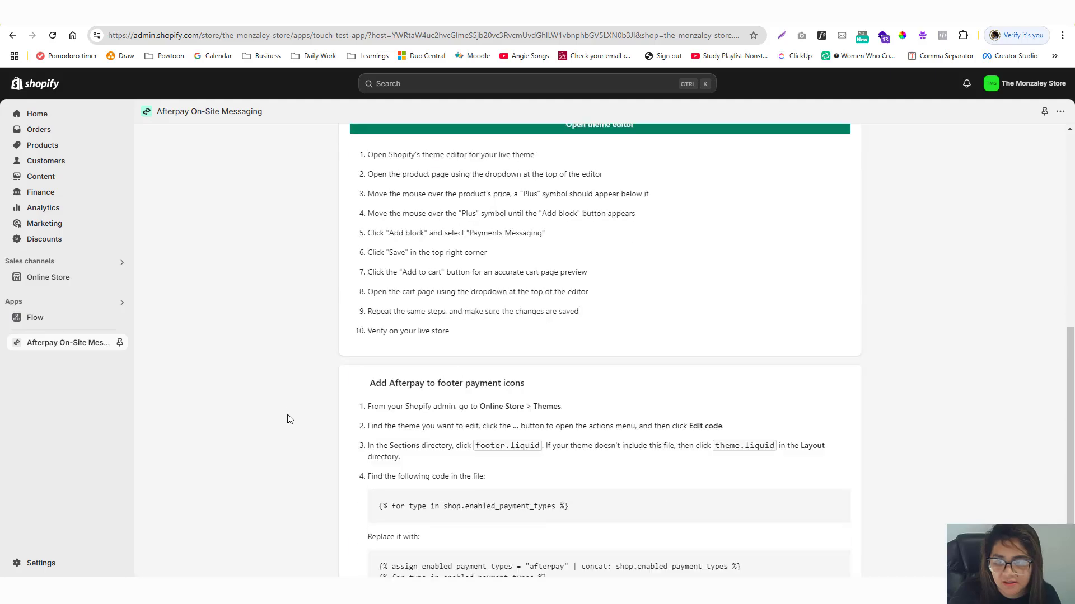
scroll(286, 414, "up", 4)
left_click_drag(637, 306, 764, 306)
left_click(364, 292)
scroll(610, 324, "up", 4)
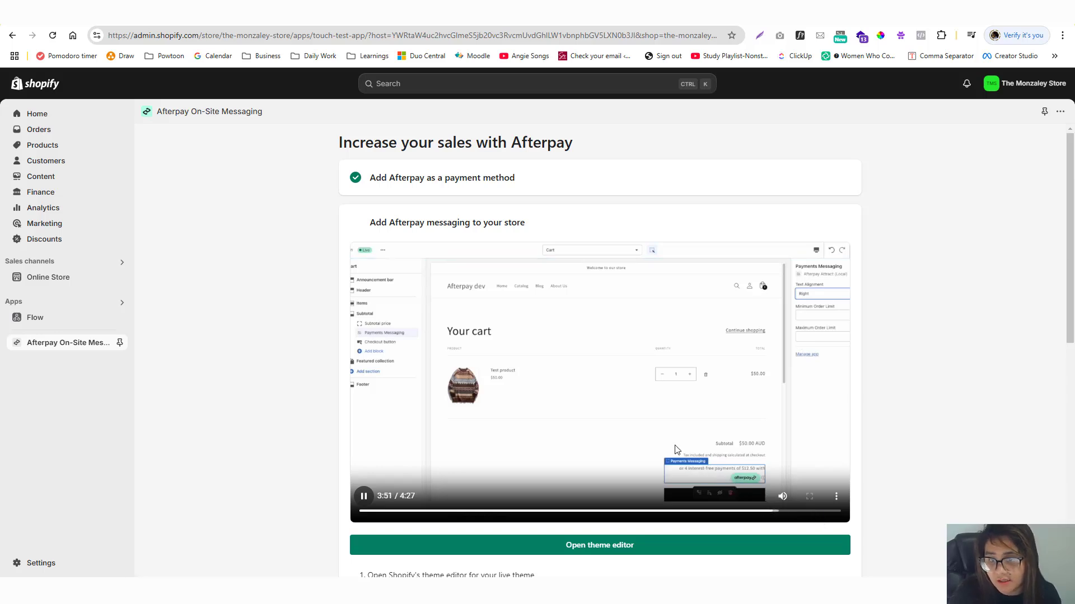
left_click(802, 511)
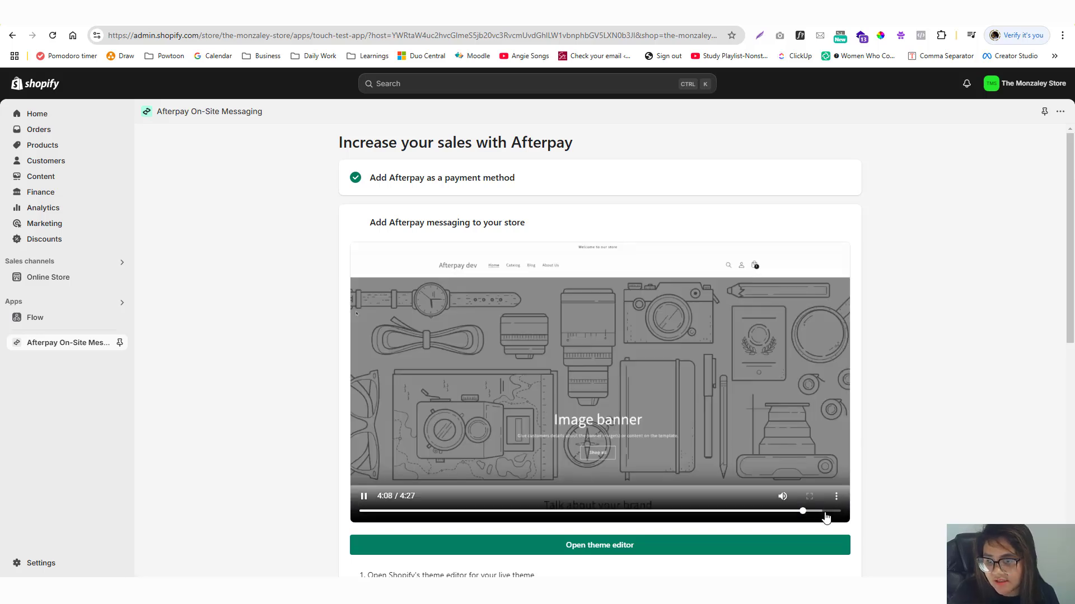
left_click(825, 511)
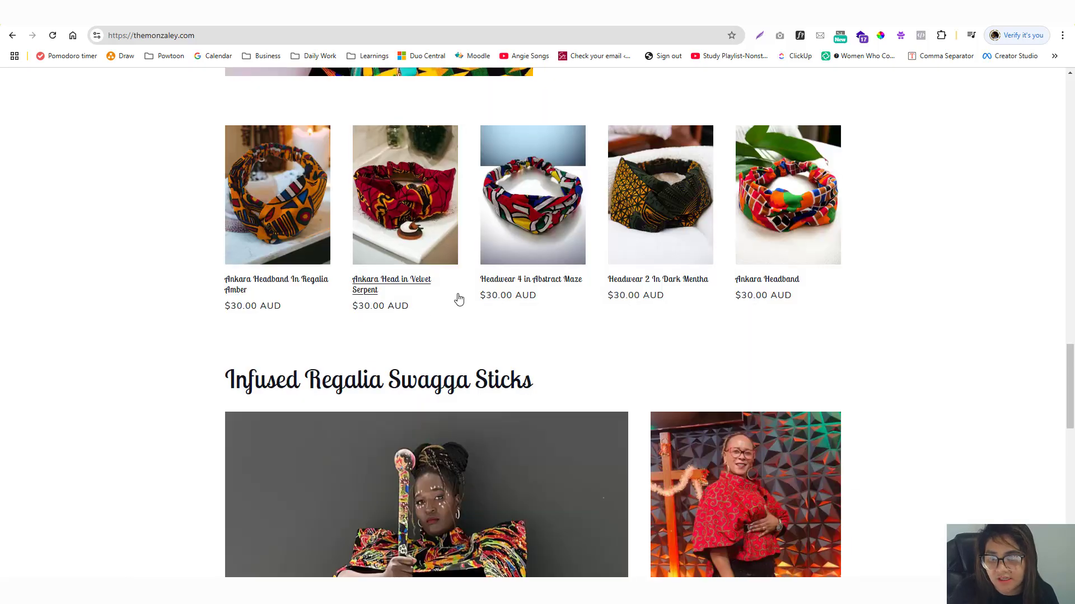
scroll(458, 302, "up", 15)
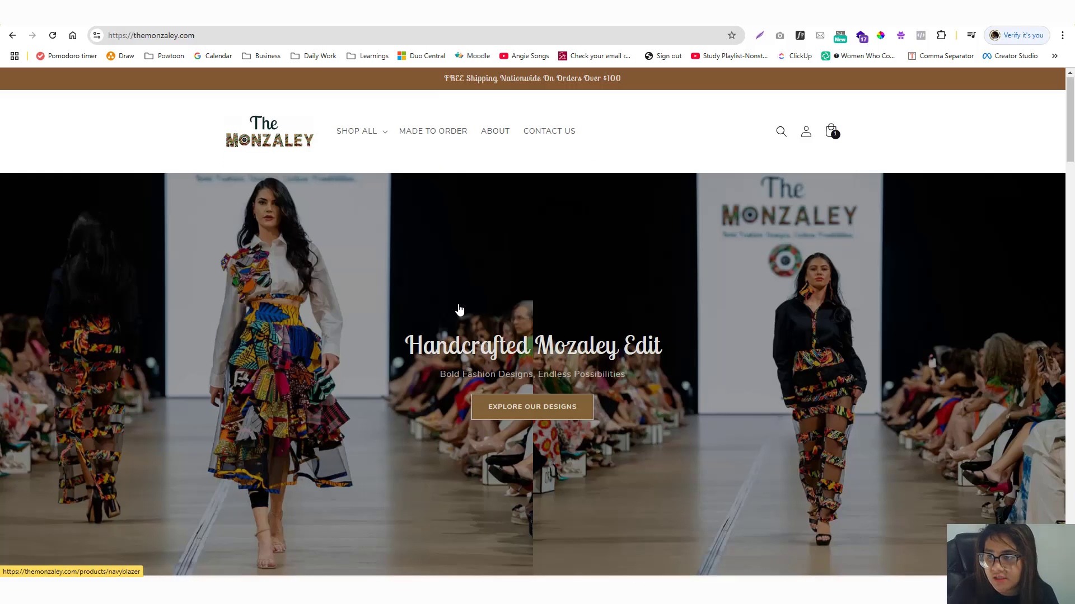
Open the cart drawer, then load the full /cart page showing the $280.00 dress.
left_click(831, 132)
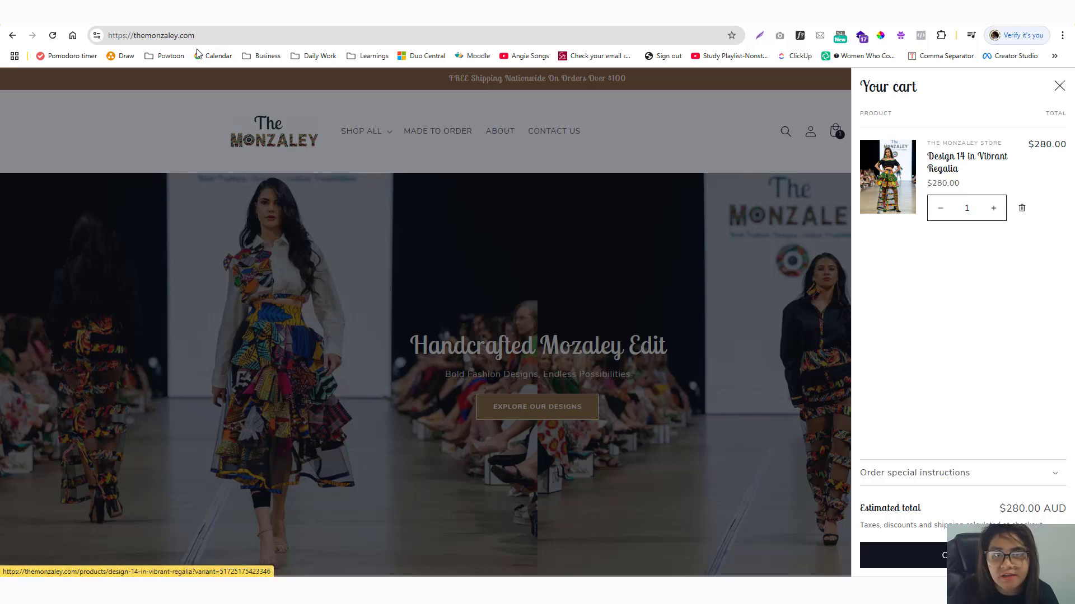
left_click(222, 34)
type("/cart")
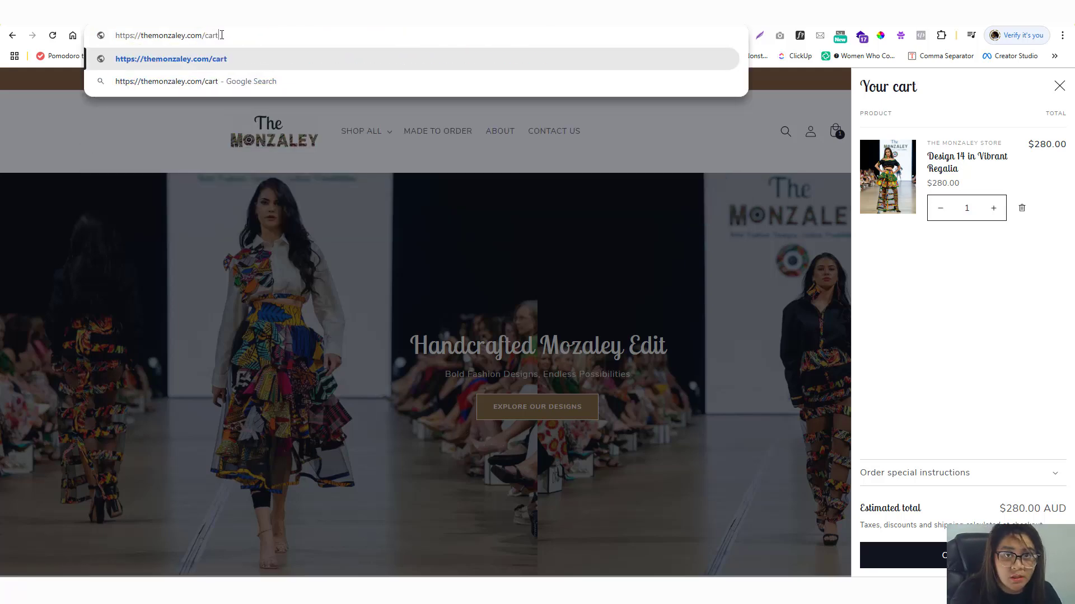
key("Return")
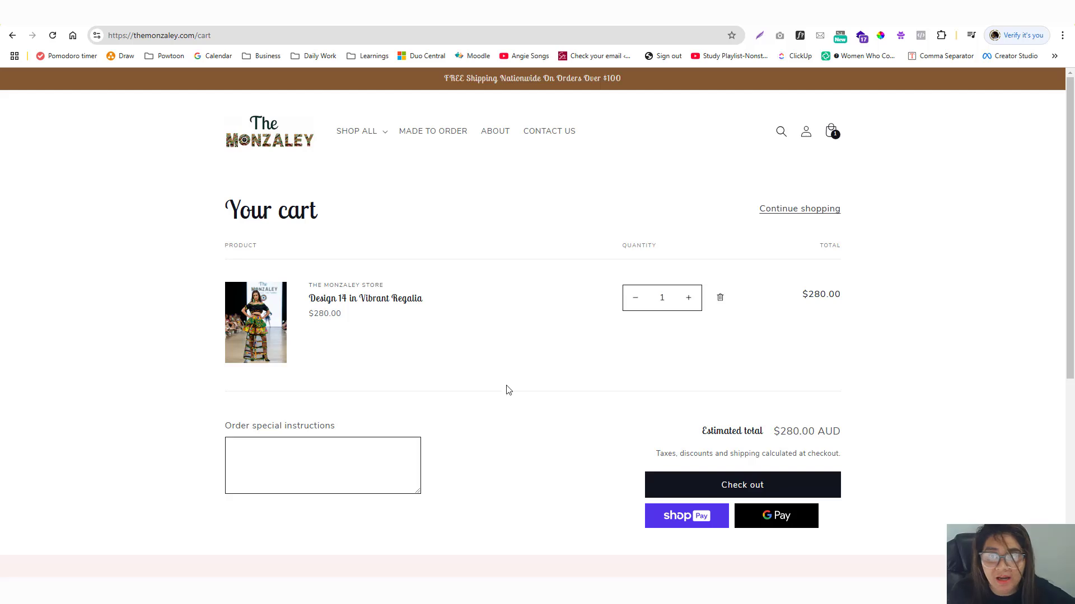
Check the cart drawer over the cart page, then bring up the Afterpay footer payment-icon instructions.
left_click(830, 132)
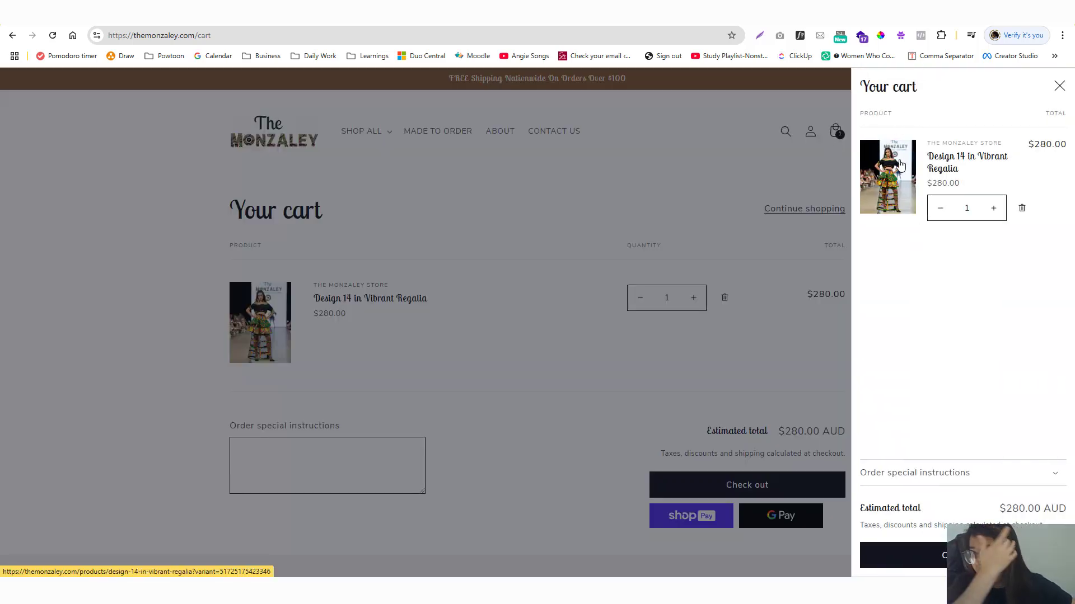
left_click(1058, 87)
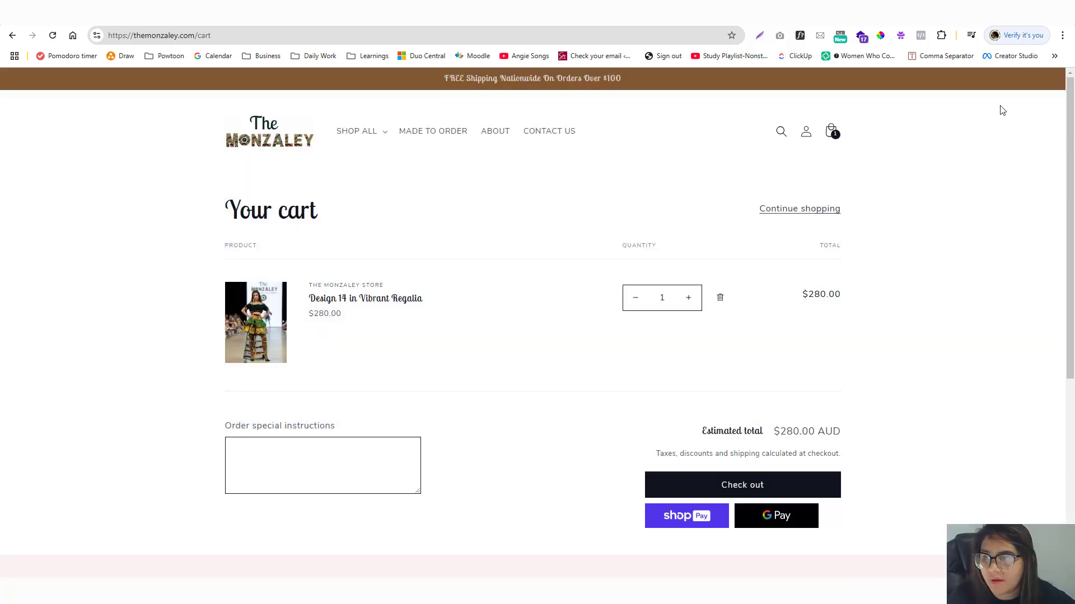
scroll(537, 245, "down", 1)
scroll(537, 244, "up", 1)
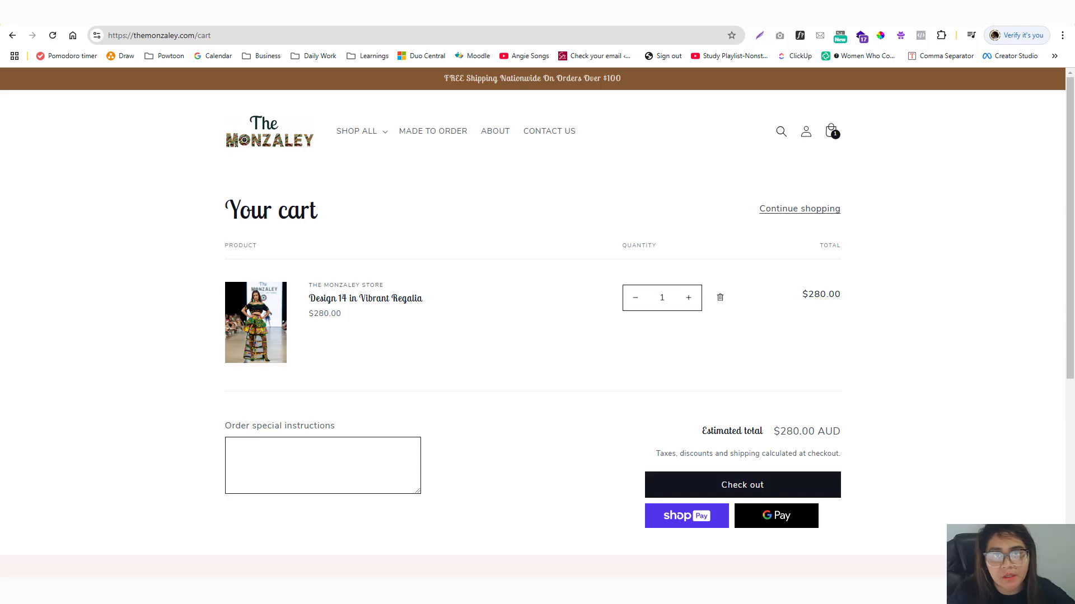
key("ctrl+Tab")
scroll(308, 314, "down", 10)
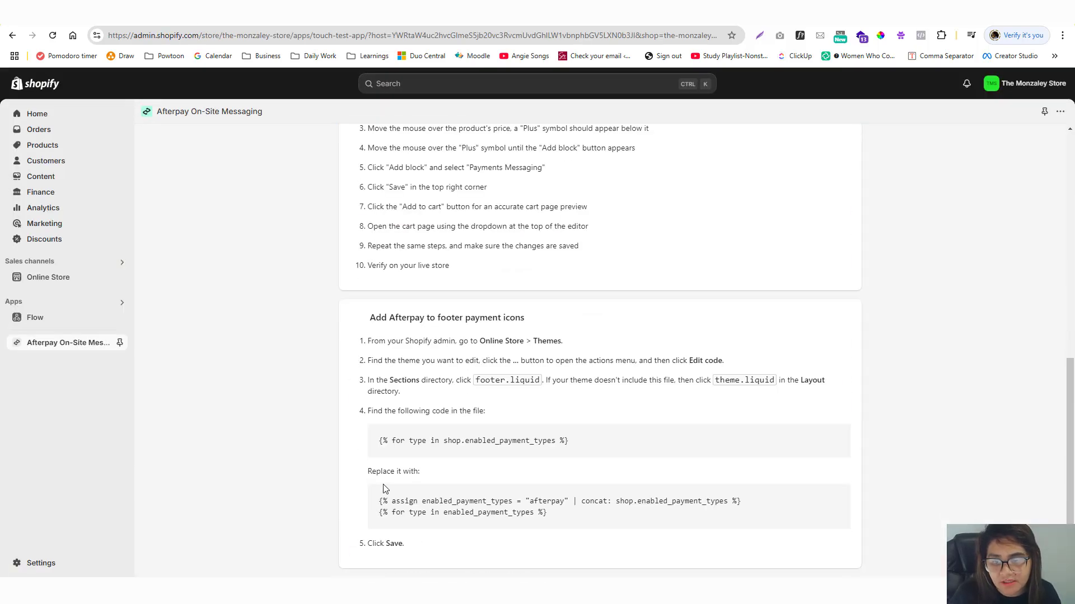
Paste the two-line Afterpay replacement code over the payment-types loop on line 290 of footer.liquid.
left_click_drag(379, 500, 553, 524)
key("ctrl+c")
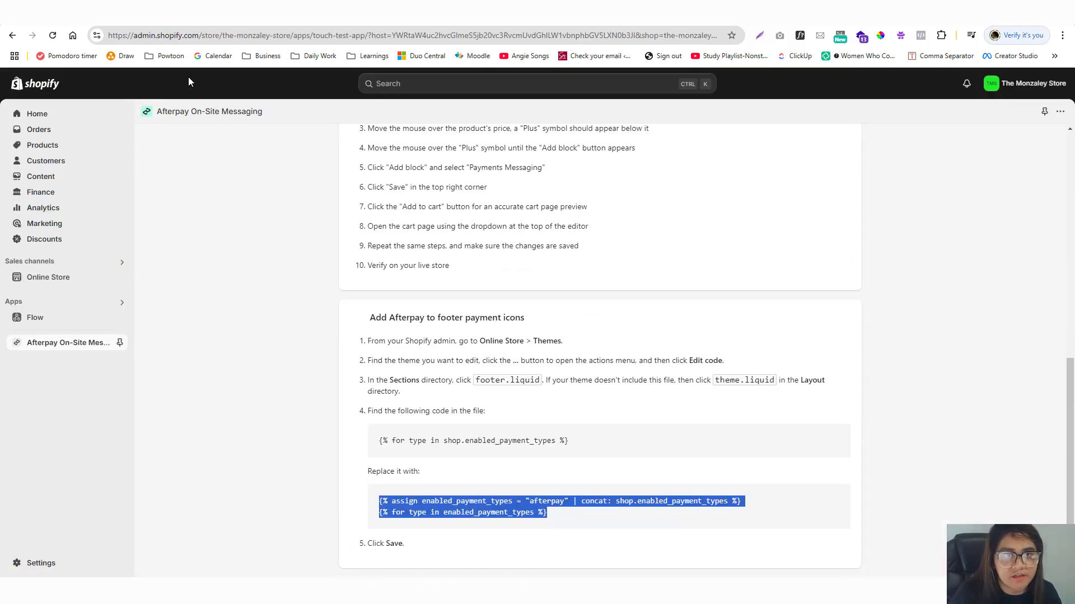
key("ctrl+Tab")
left_click_drag(255, 371, 530, 371)
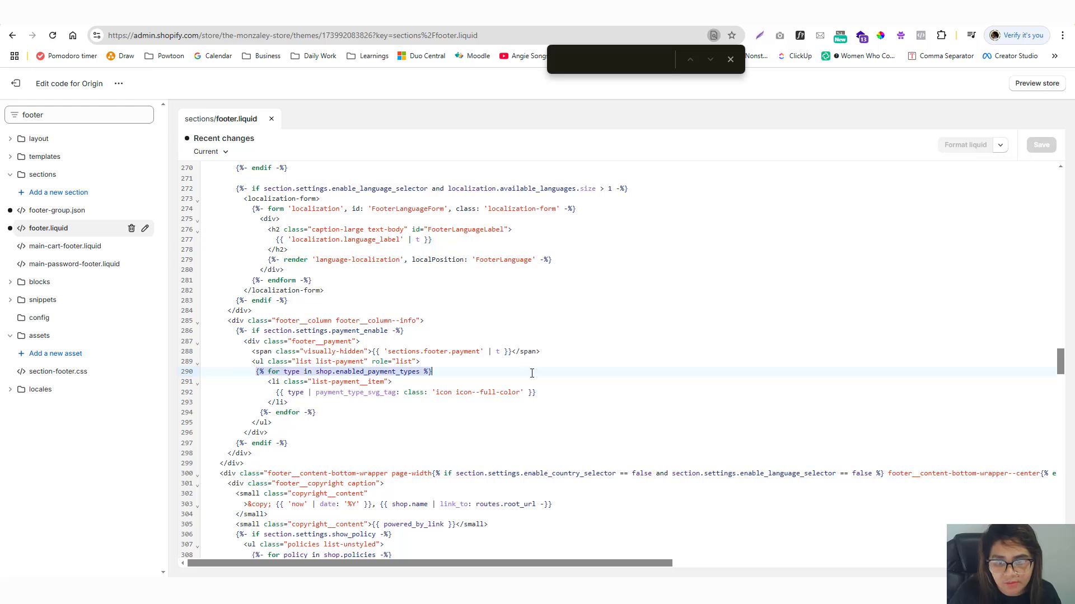
key("ctrl+v")
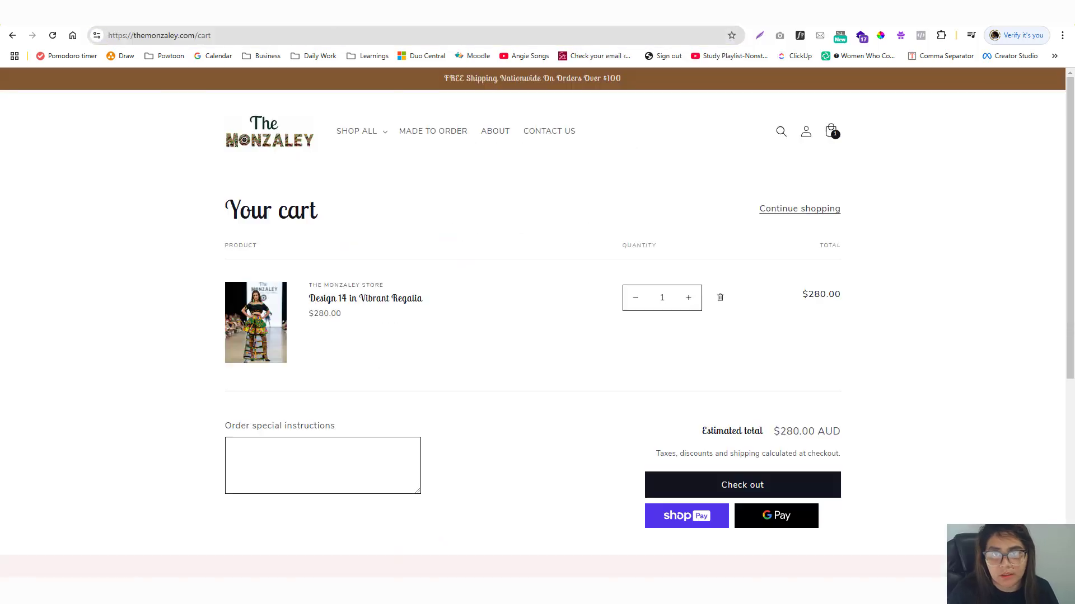
left_click(325, 36)
Reload the cart, check out from the cart drawer, and confirm Afterpay is a payment option.
key("Return")
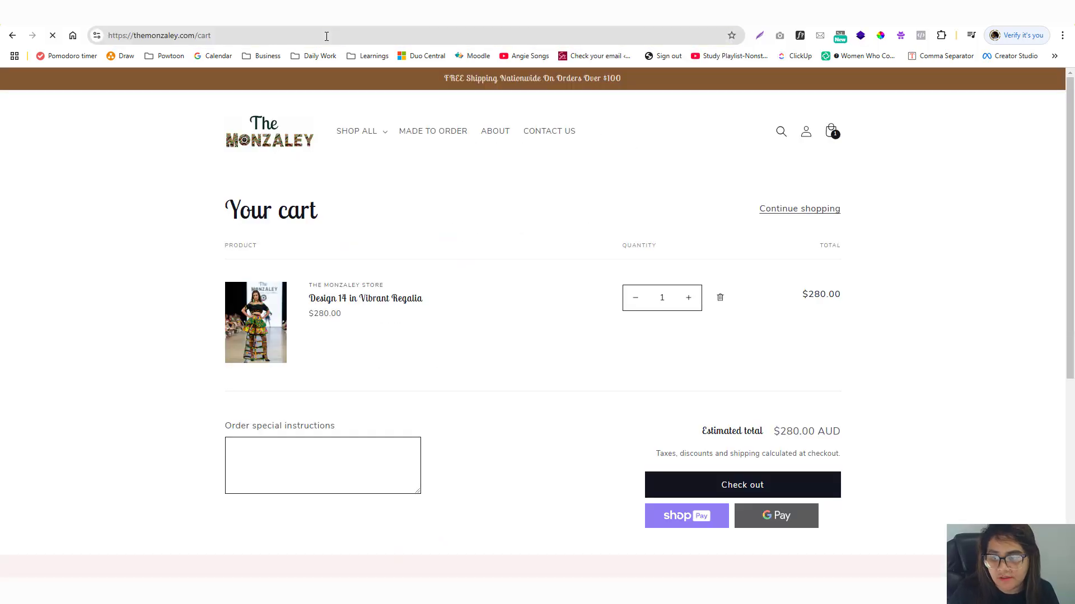
left_click(327, 36)
key("Return")
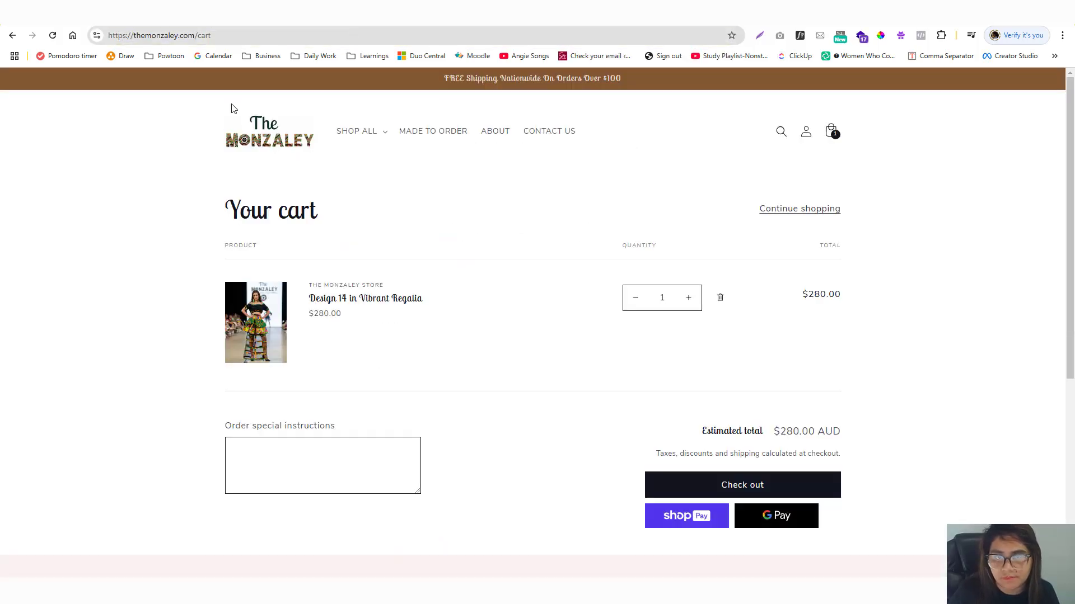
left_click(269, 130)
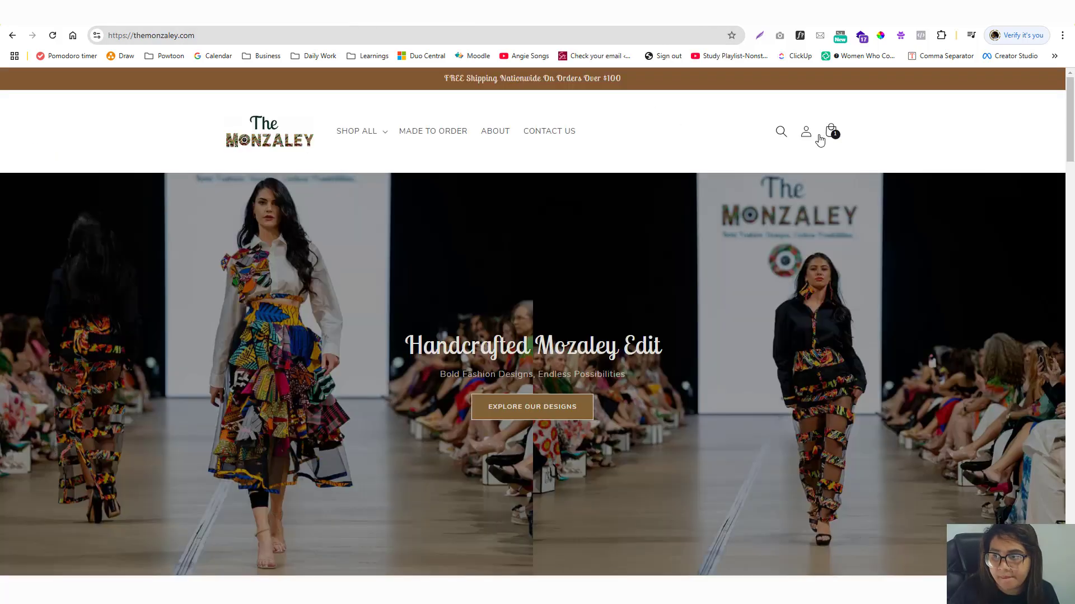
left_click(830, 133)
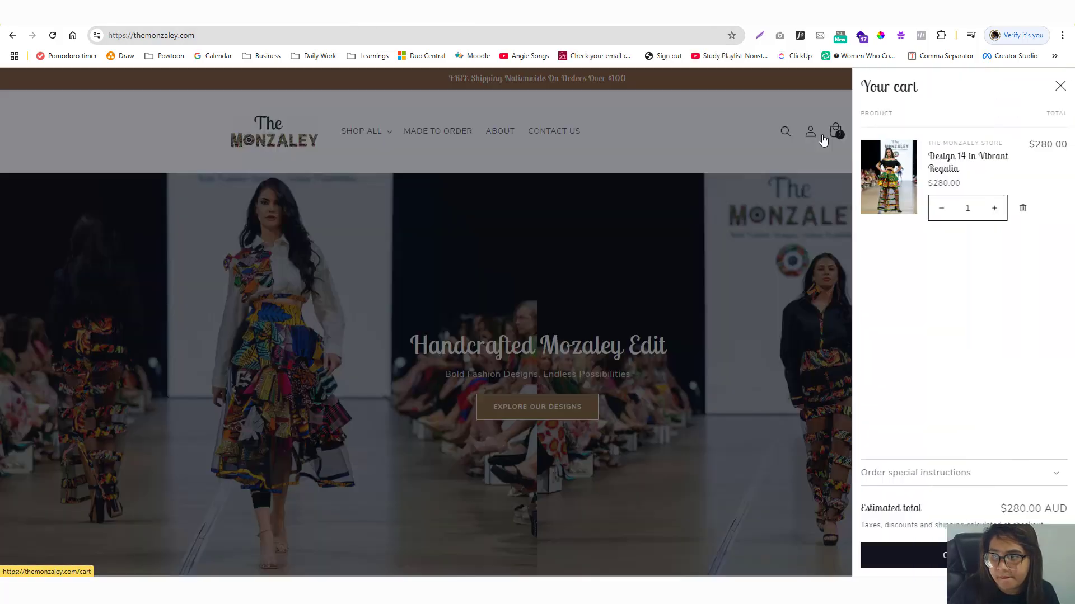
left_click(942, 557)
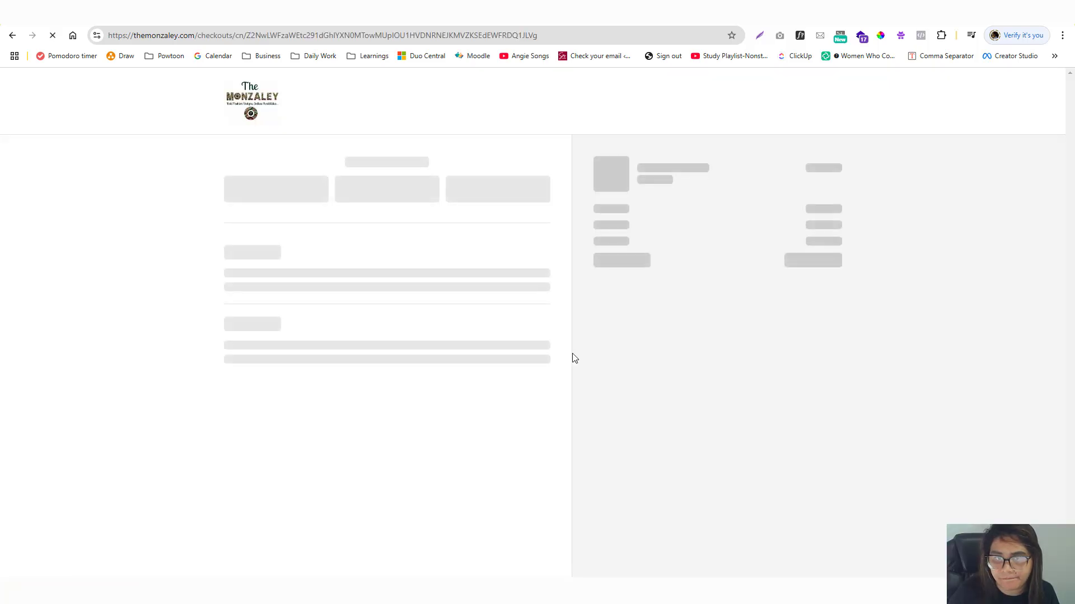
scroll(494, 337, "down", 10)
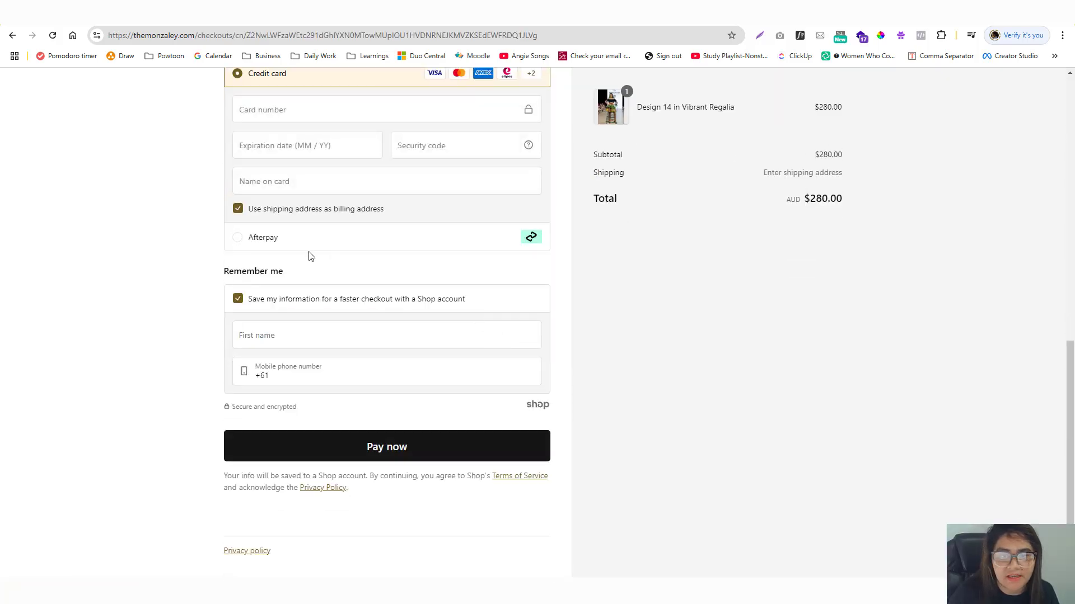
left_click(291, 242)
Load the /cart page, copy its address, and open a new incognito window.
left_click(12, 35)
left_click(217, 36)
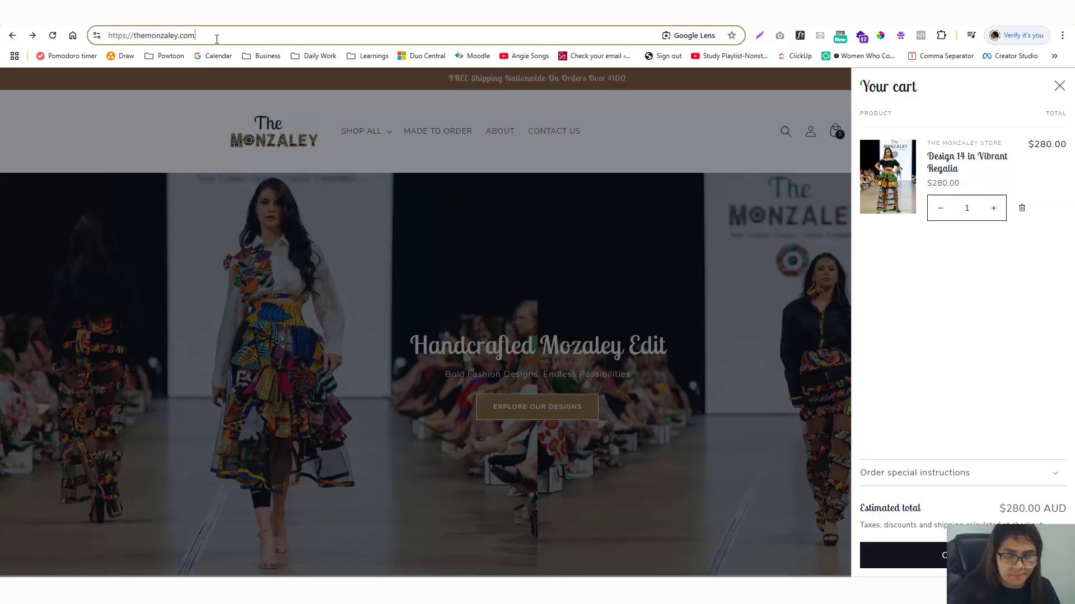
type("/cart")
key("Return")
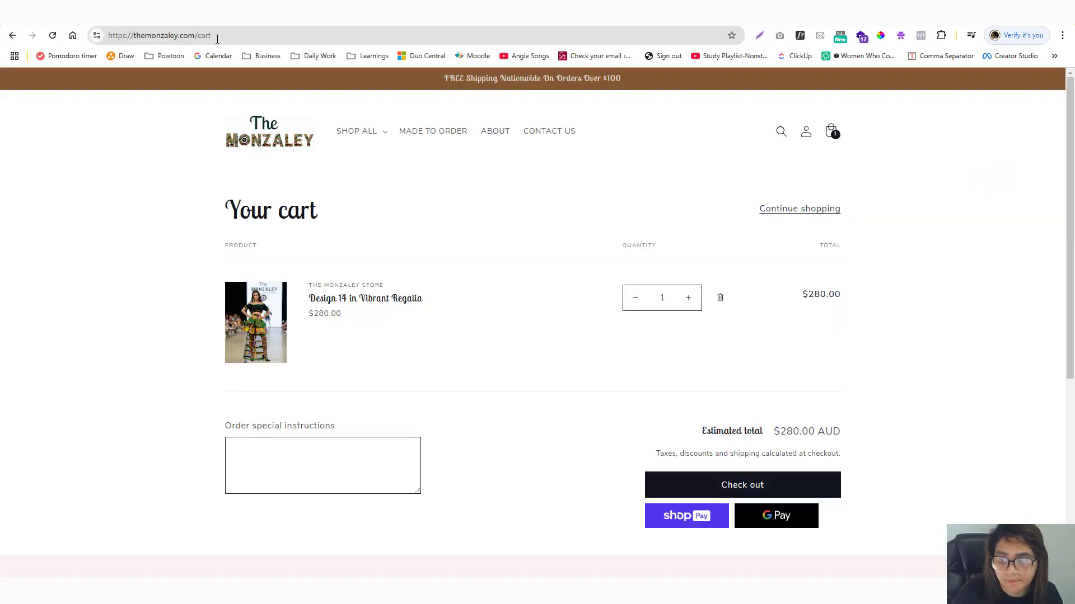
left_click(225, 43)
key("ctrl+c")
key("ctrl+shift+n")
Load the copied cart address in incognito and enter the store password.
key("ctrl+v")
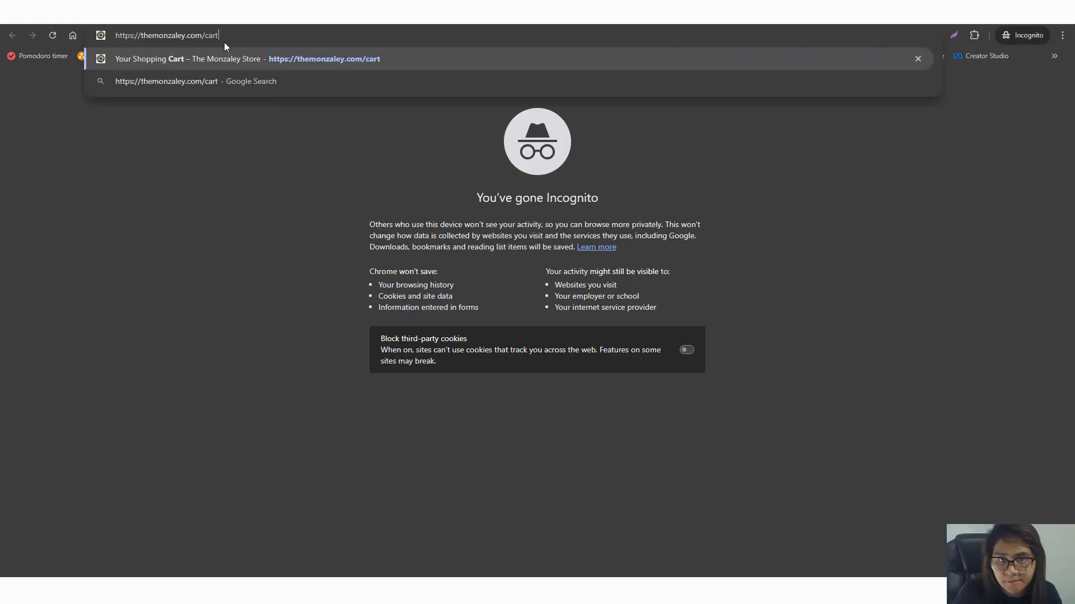
key("Return")
left_click(449, 320)
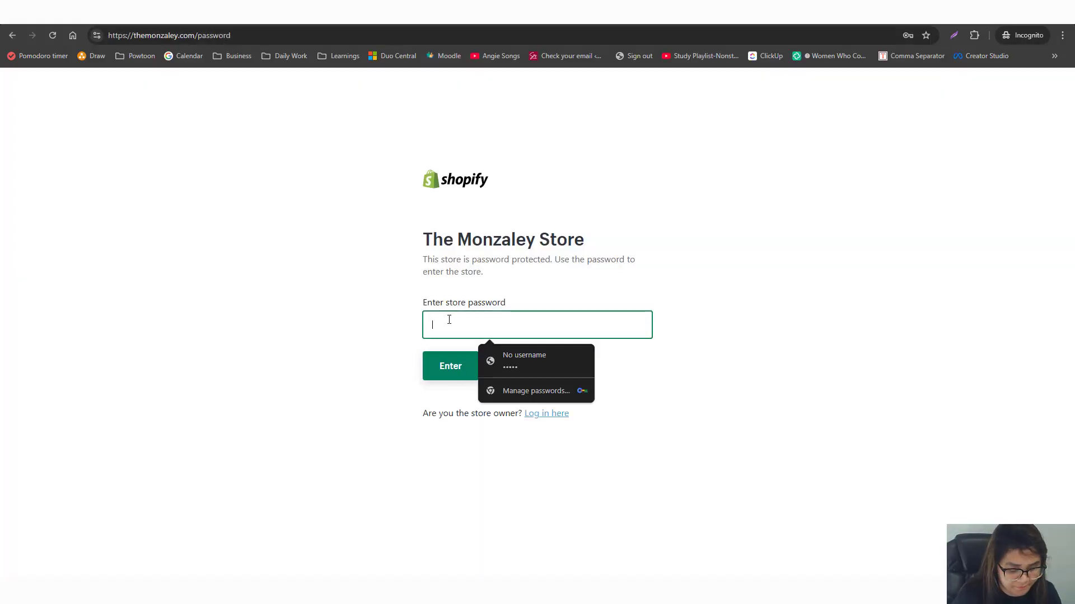
type("•••")
left_click(455, 367)
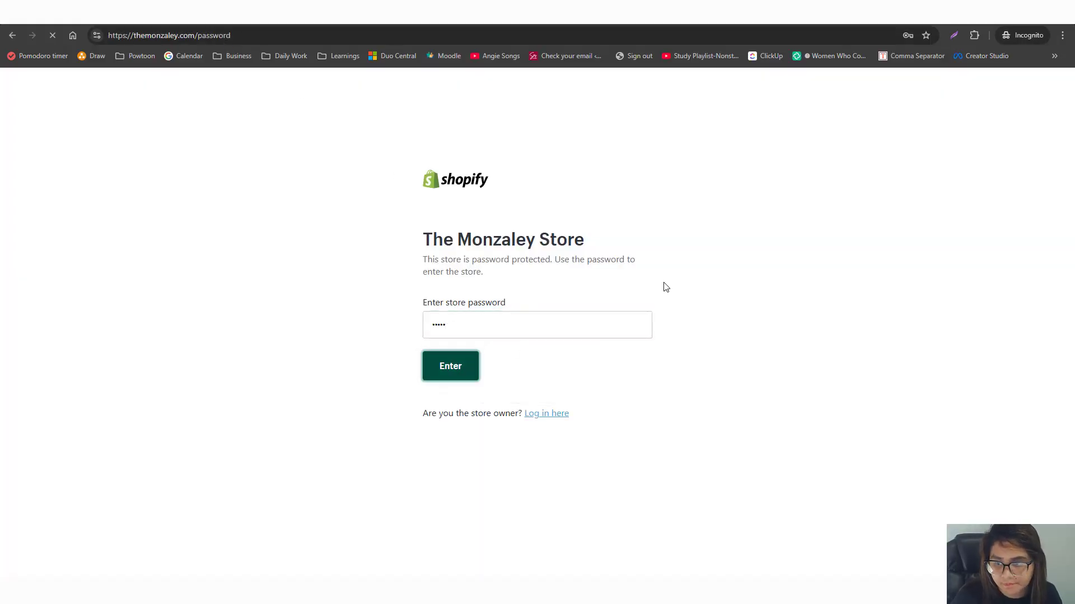
Open Design 14 in Vibrant Regalia and add it to the cart.
scroll(664, 281, "down", 10)
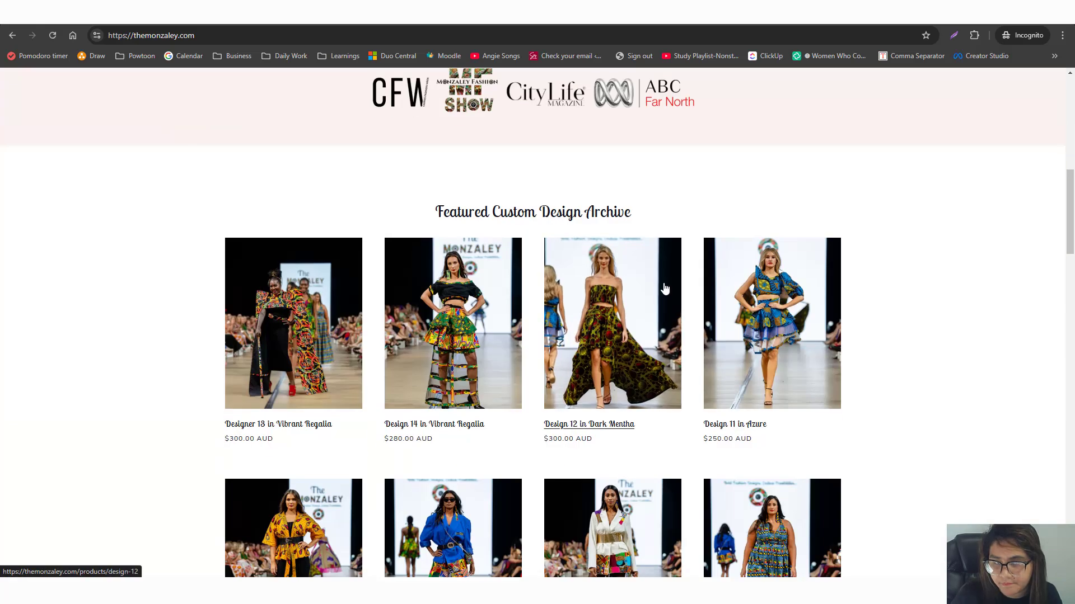
scroll(649, 277, "up", 10)
scroll(615, 313, "down", 10)
left_click(515, 338)
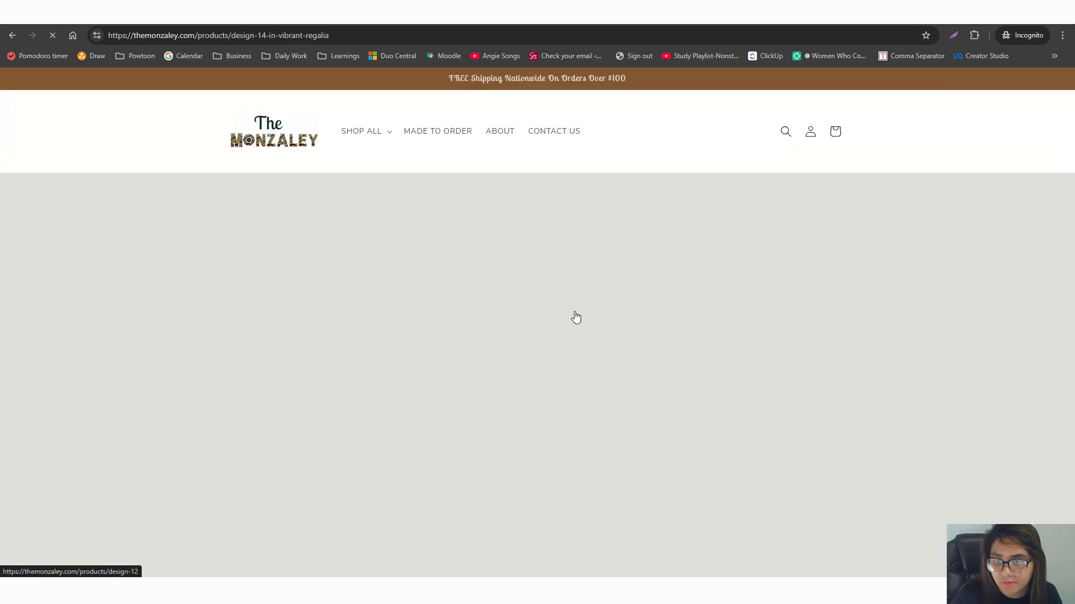
left_click(624, 343)
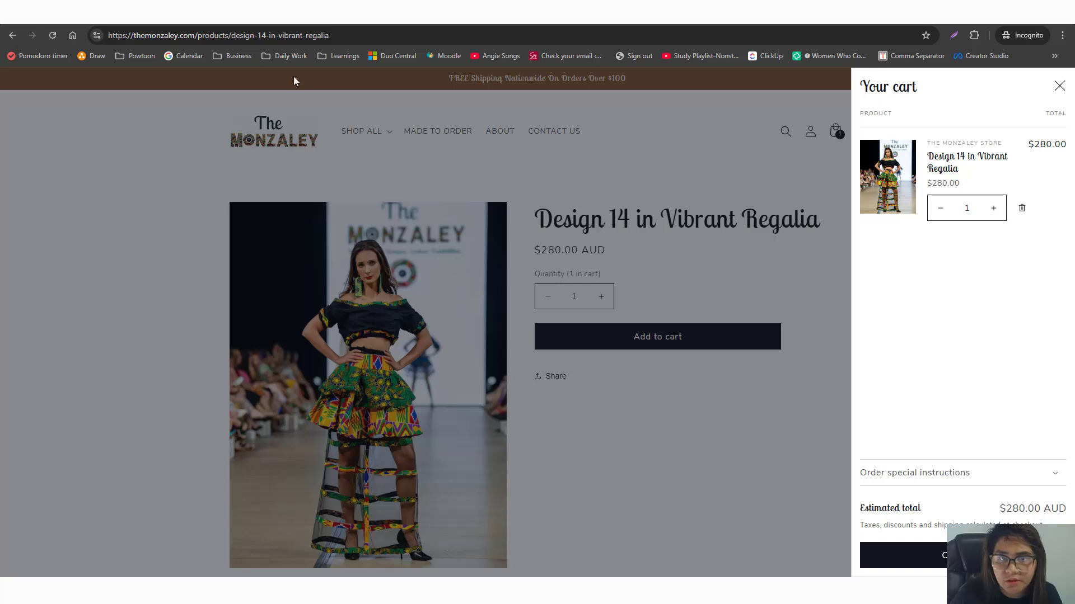
Load the /cart page and check the footer's payment icons for Afterpay.
left_click_drag(200, 35, 484, 35)
key("BackSpace")
type("cart")
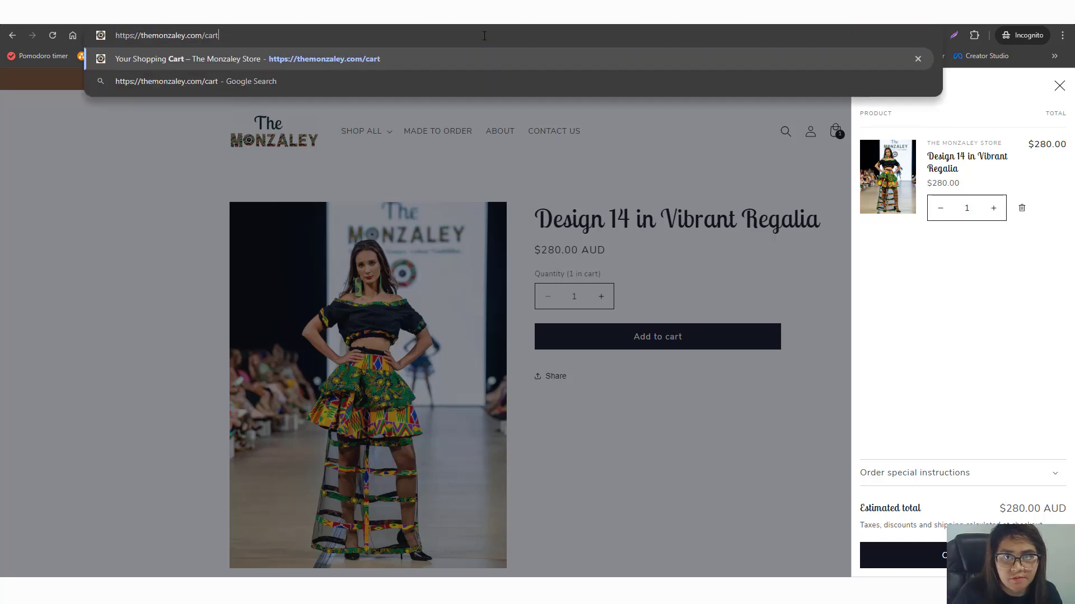
key("Return")
scroll(763, 250, "down", 5)
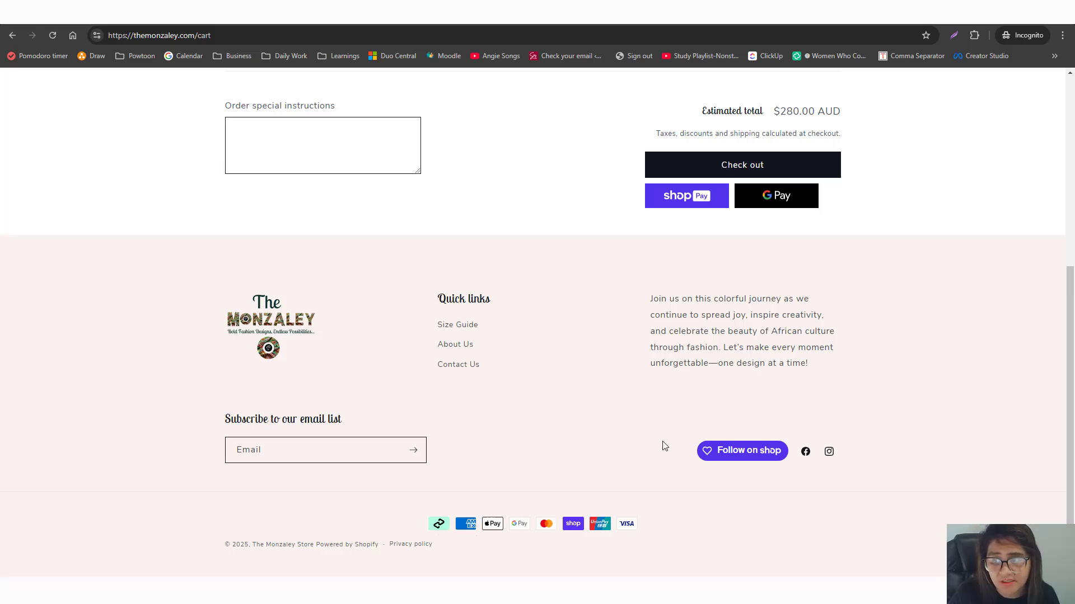
scroll(666, 442, "up", 5)
scroll(672, 442, "down", 5)
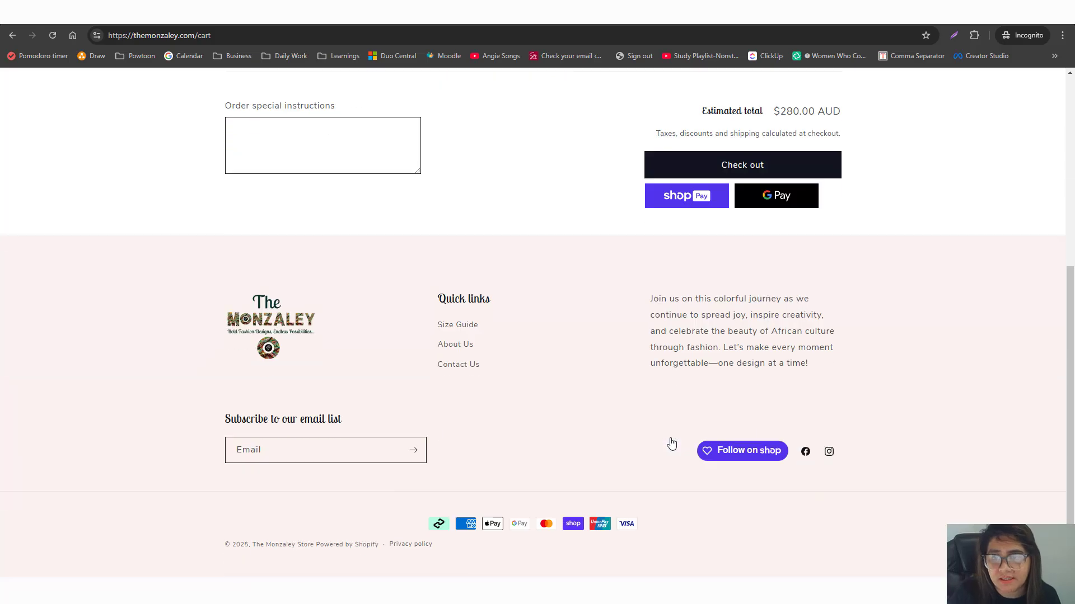
scroll(671, 442, "up", 5)
Browse Shop All > Dresses and open the Off Shoulder Dress 2 product page.
left_click(361, 134)
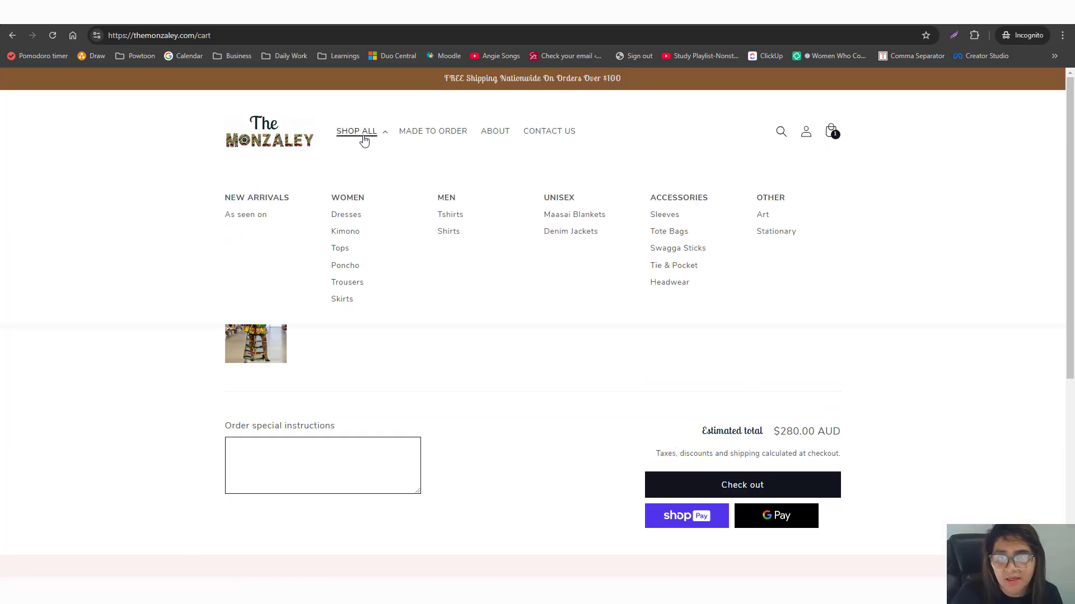
left_click(350, 216)
scroll(570, 260, "down", 5)
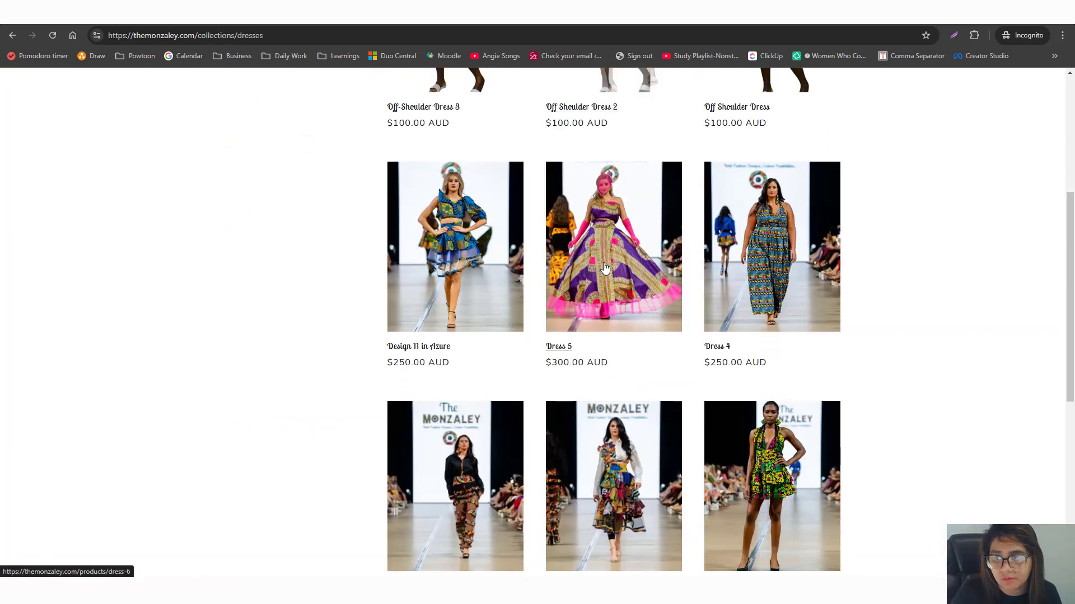
scroll(602, 266, "up", 5)
left_click(629, 260)
scroll(708, 255, "down", 10)
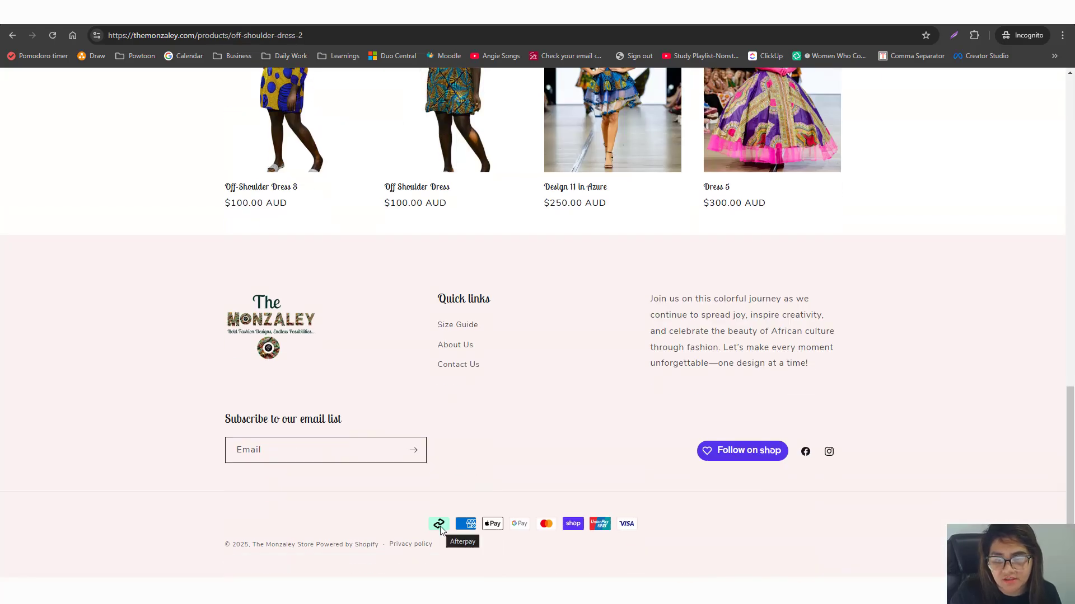
scroll(743, 453, "up", 12)
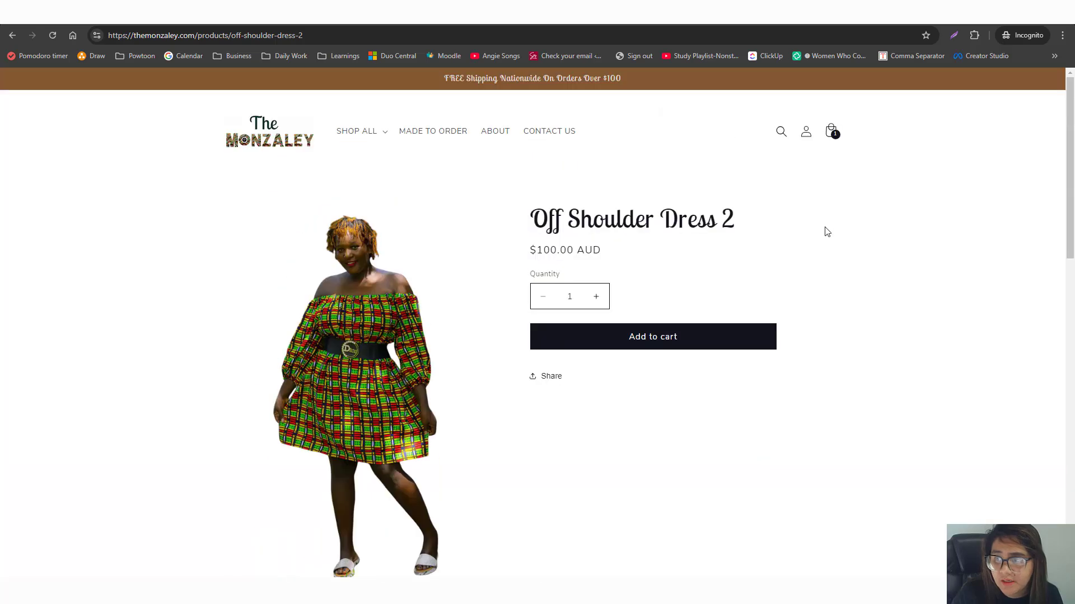
Check out from the cart drawer and choose Afterpay as the payment method.
left_click(830, 131)
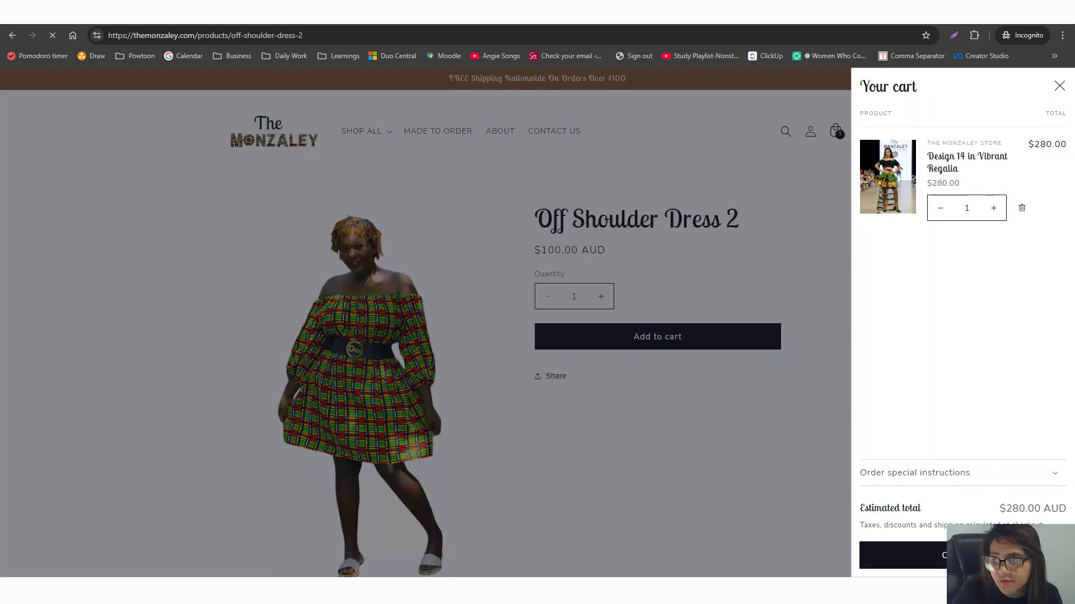
scroll(349, 455, "down", 5)
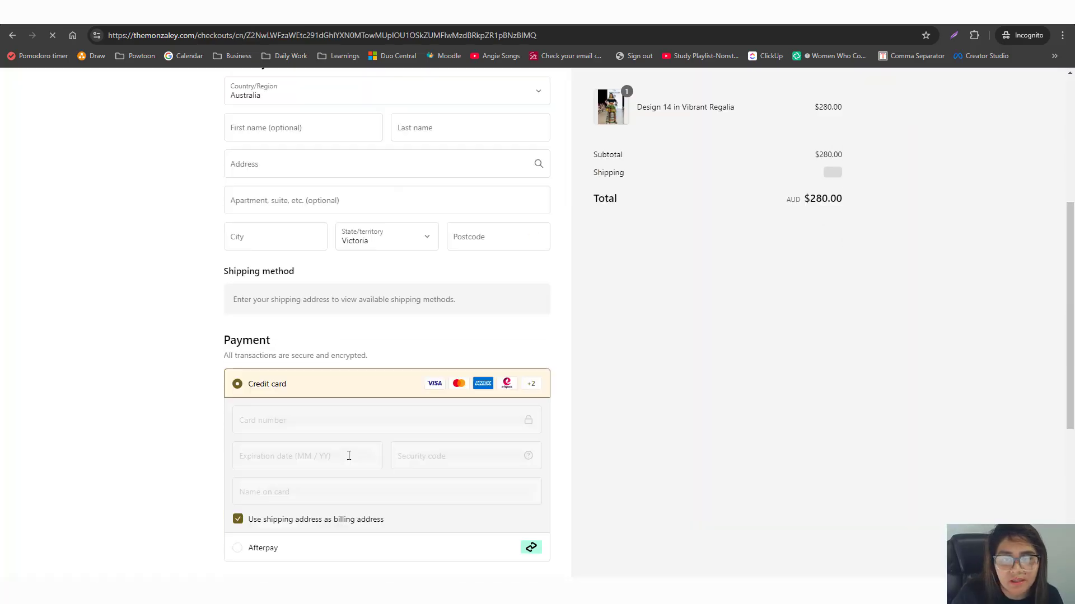
scroll(349, 456, "down", 5)
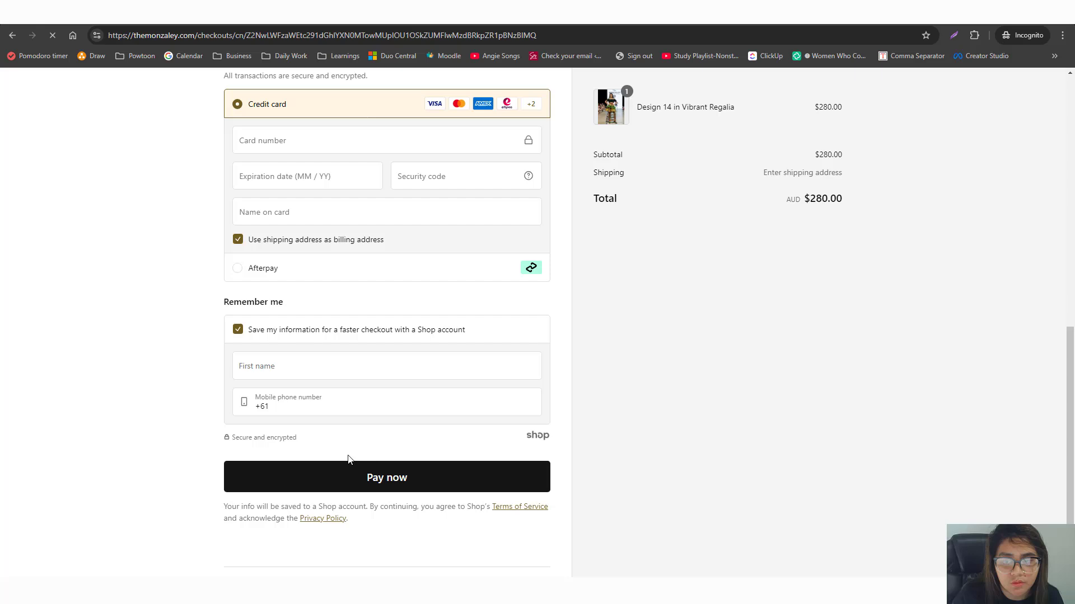
left_click(234, 276)
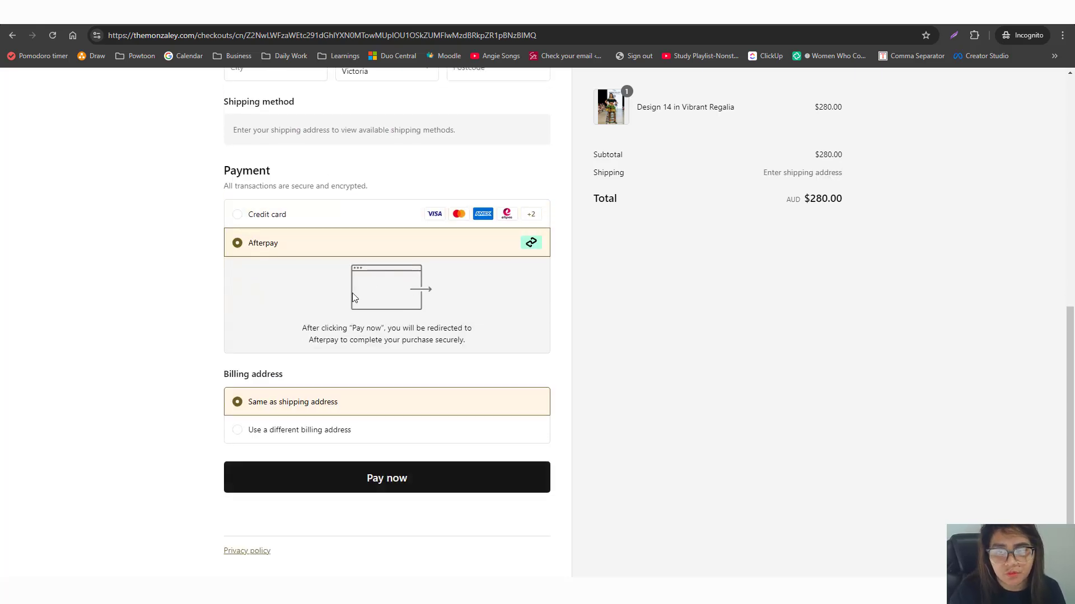
Switch back to the regular window and return to the store home page.
key("alt+Tab")
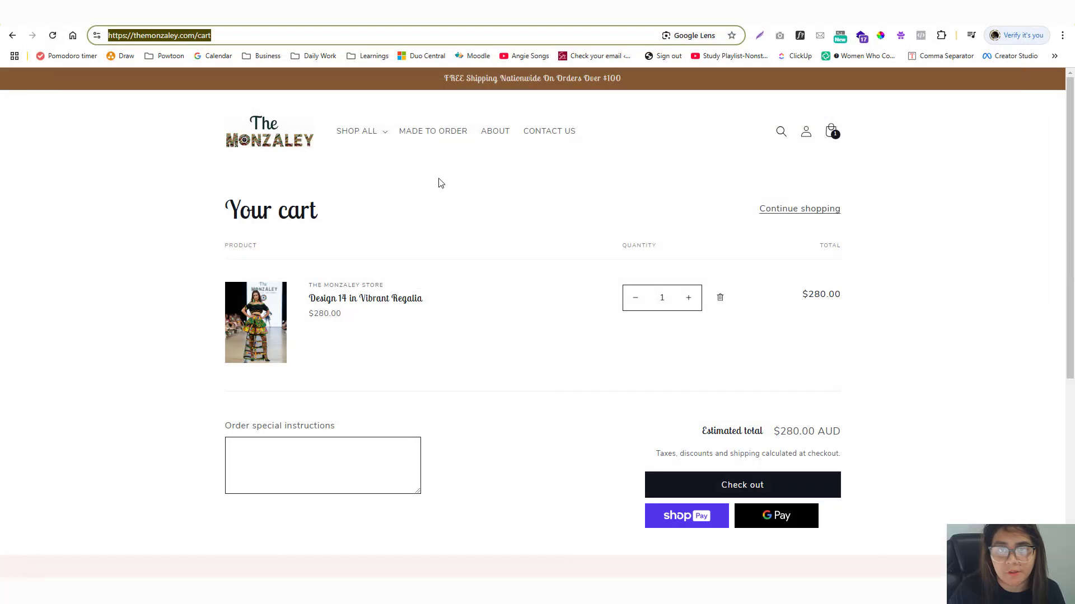
left_click(266, 129)
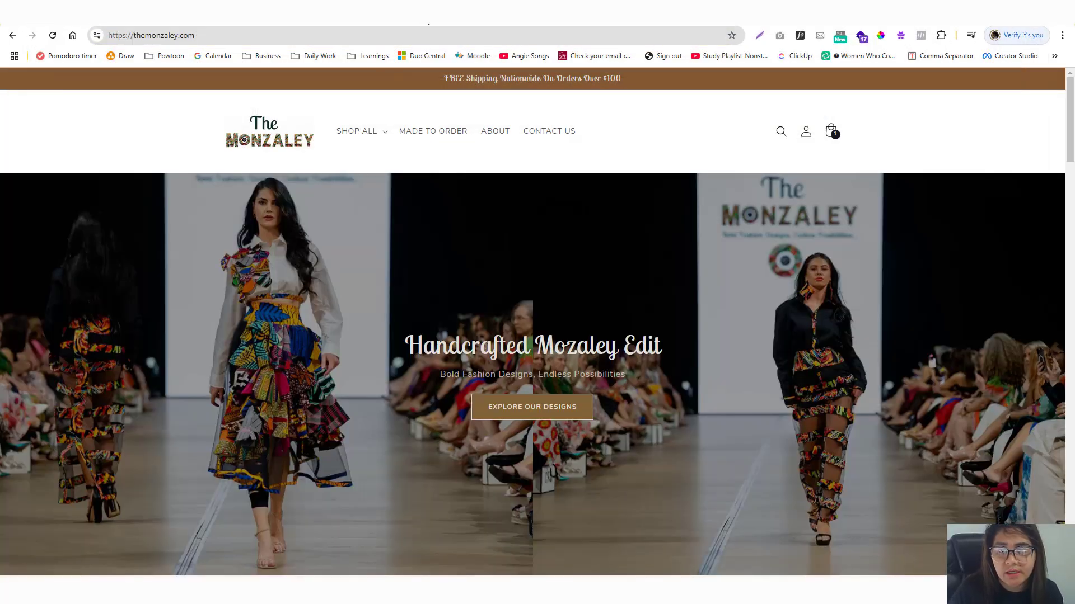
key("ctrl+t")
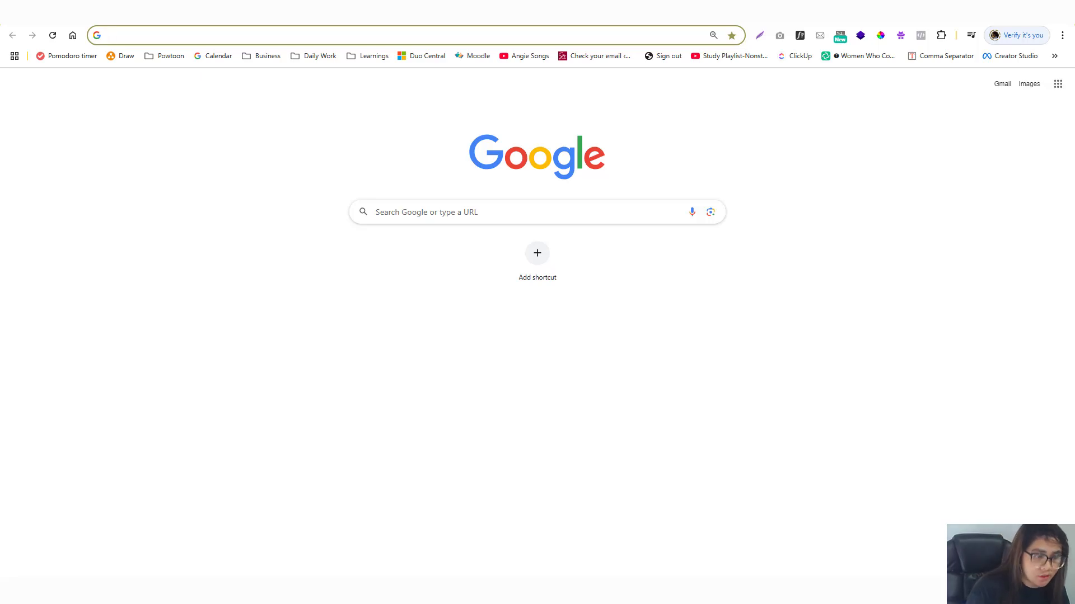
Search Google for 'afterpay manual', then refine it to 'afterpay manual code shopify'.
type("af")
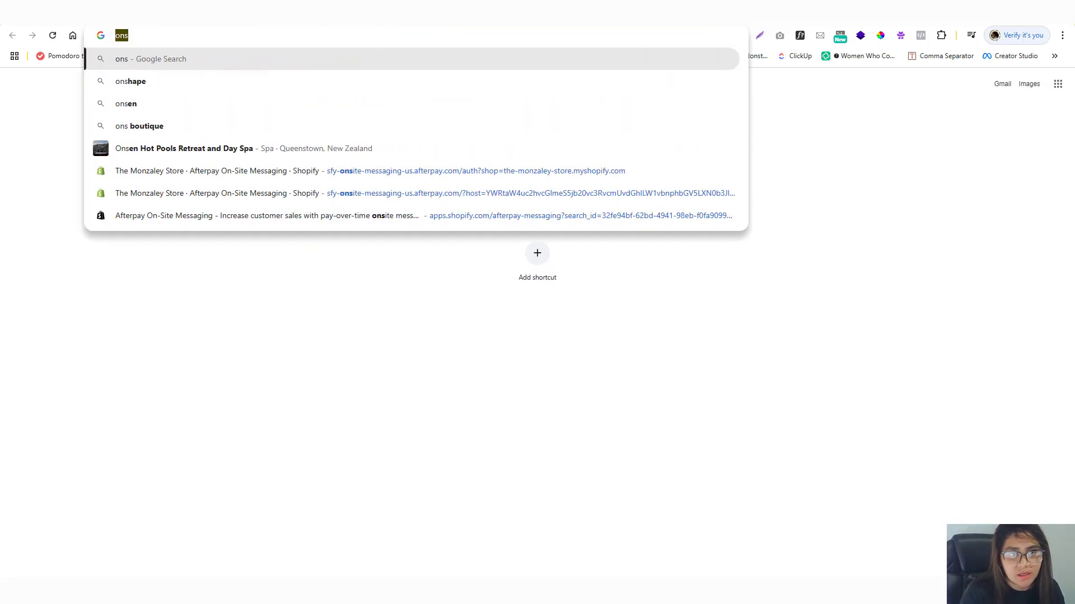
type("terpay ma")
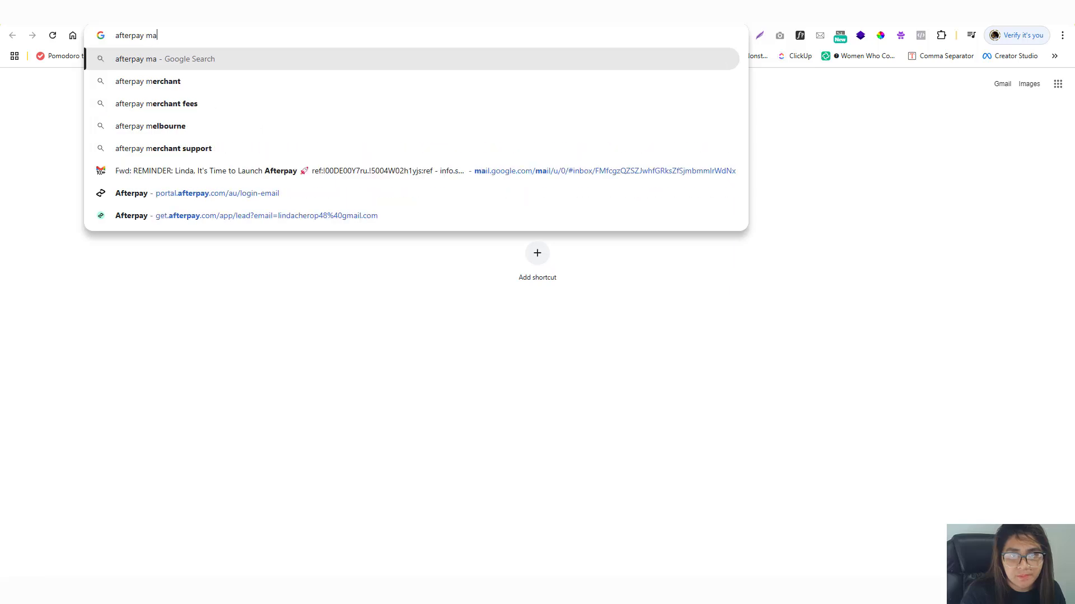
type("nual")
key("Return")
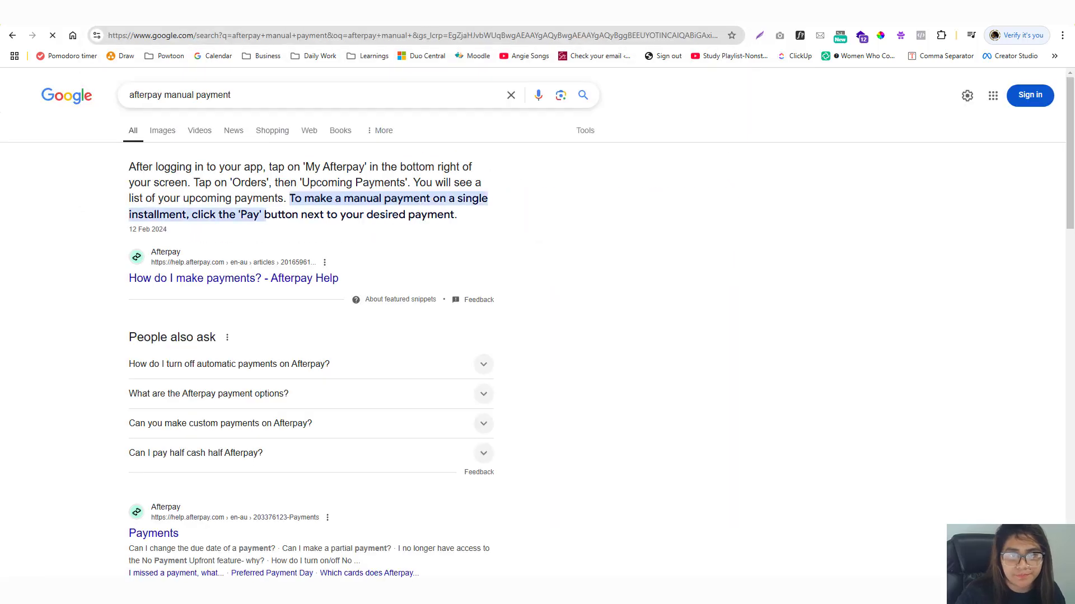
triple_click(253, 96)
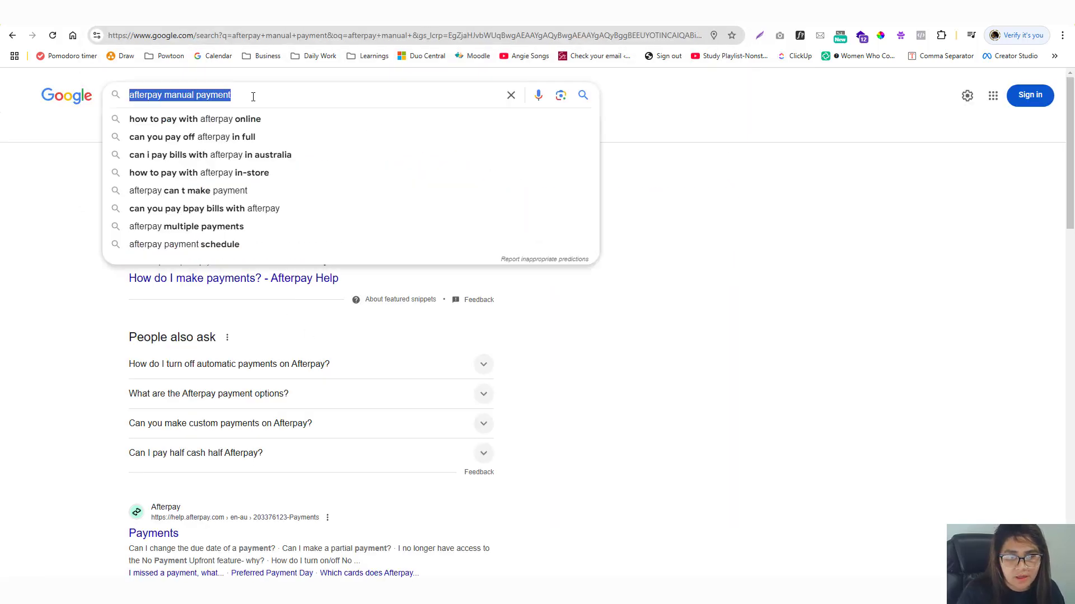
type("afterpay manual code ")
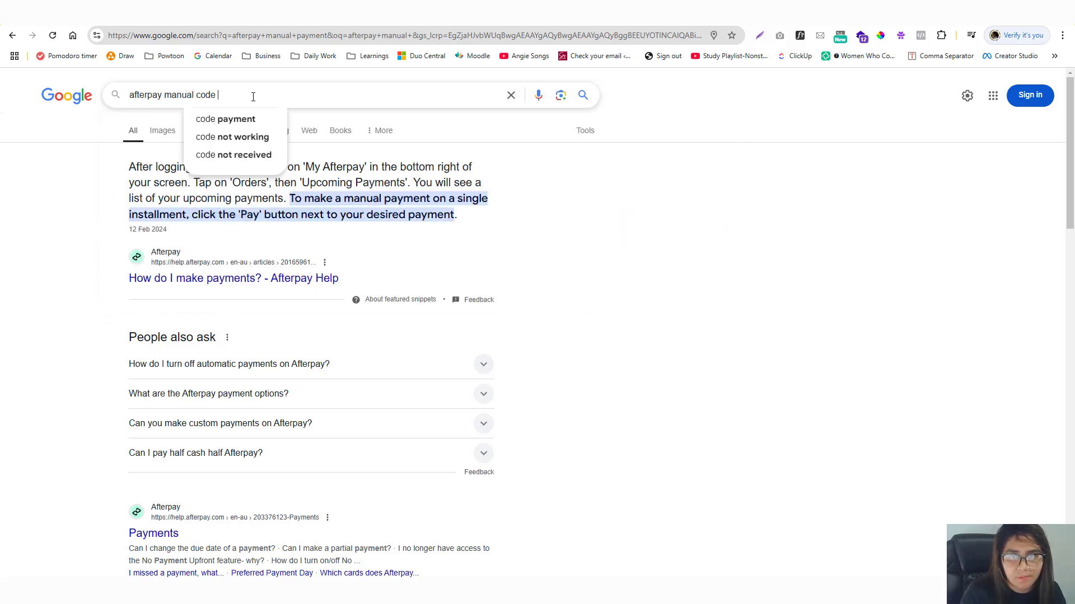
type("shopify")
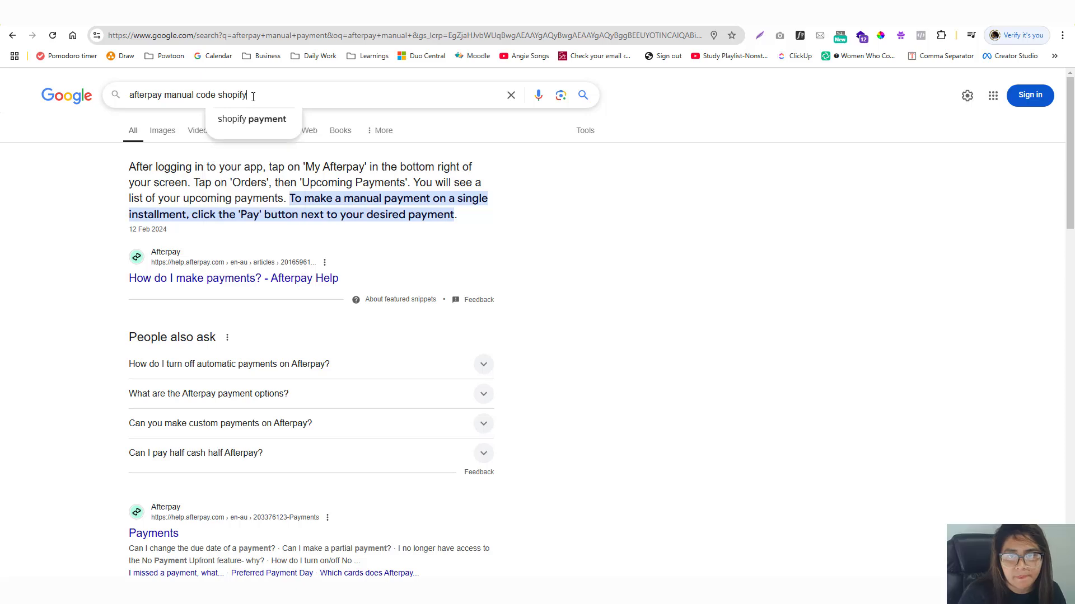
key("Return")
Open the site-messaging guide and Shopify Manual Capture results in new tabs.
right_click(241, 192)
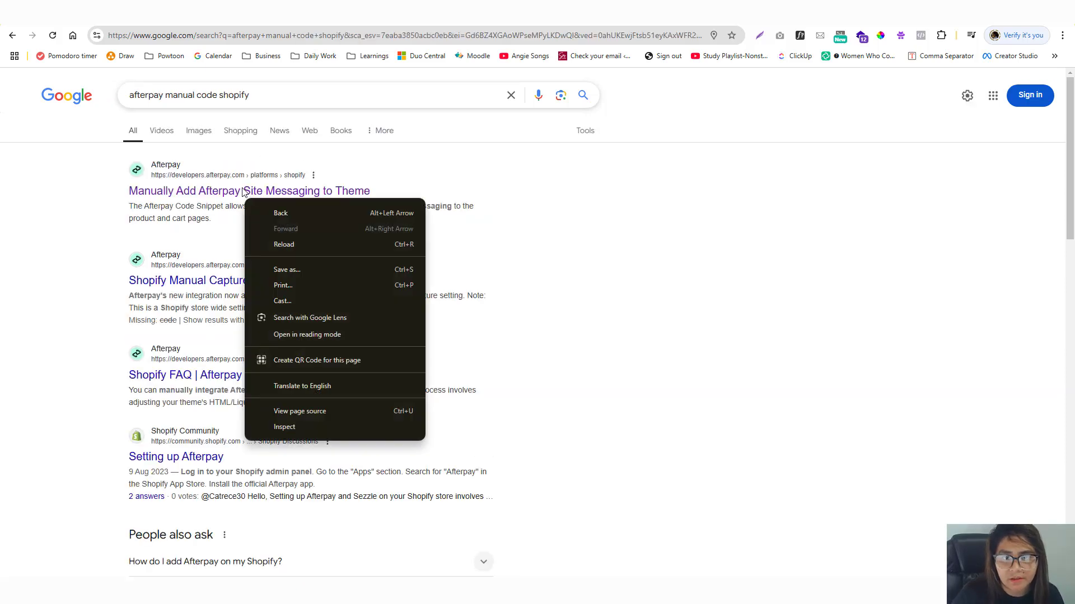
key("Escape")
right_click(253, 196)
left_click(265, 201)
right_click(271, 286)
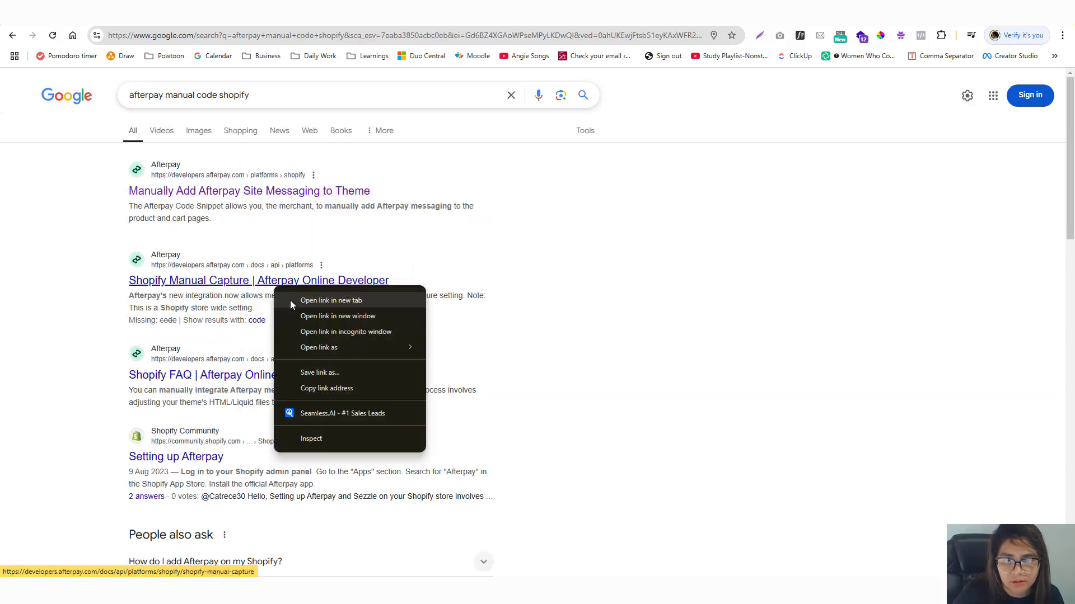
left_click(290, 300)
right_click(271, 385)
left_click(290, 395)
Glance at the Shopify Manual Capture tab, then return to the site-messaging guide.
key("ctrl+Tab")
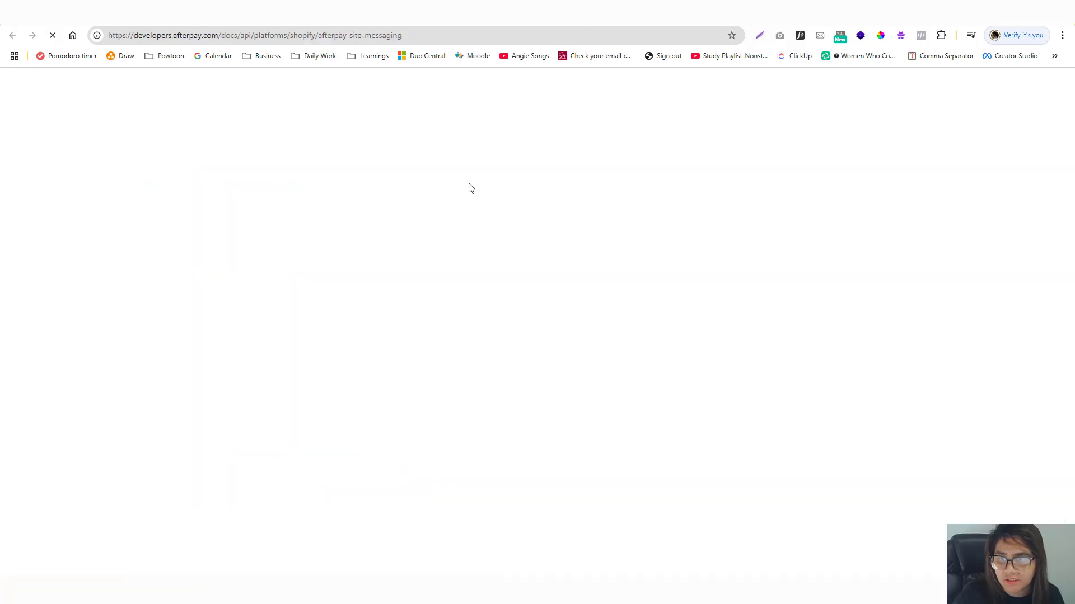
key("ctrl+Tab")
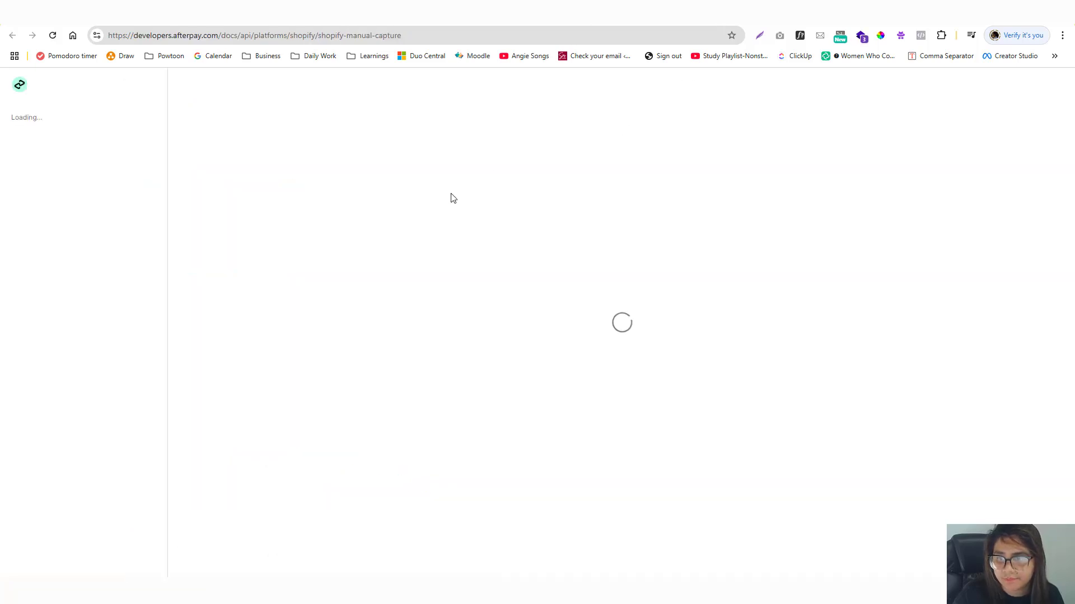
key("ctrl+shift+Tab")
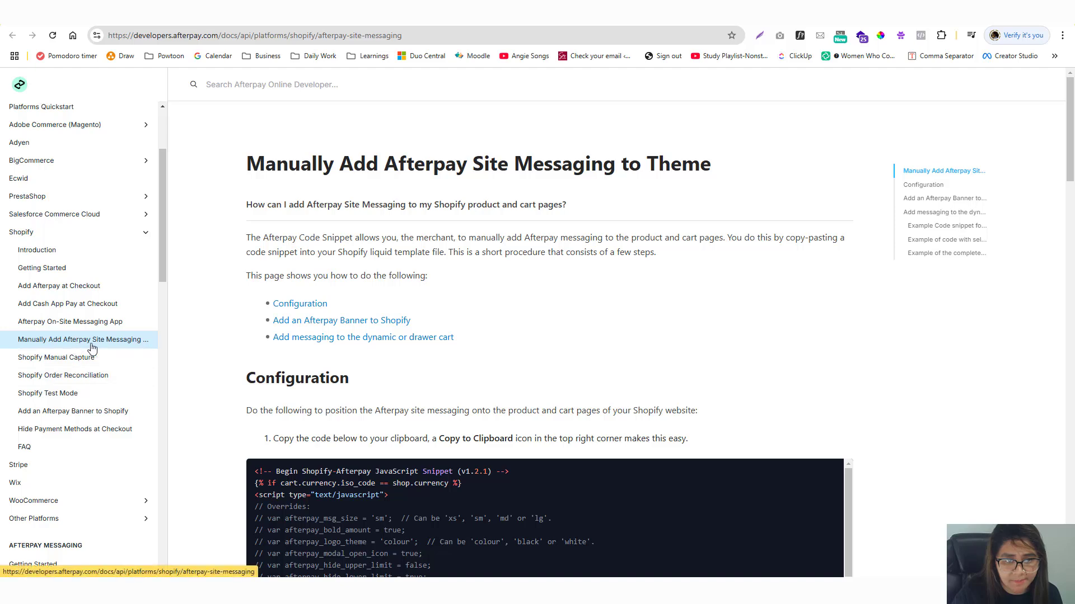
Read through the Configuration steps and zoom into the Regular Product example image.
scroll(300, 344, "down", 5)
scroll(300, 343, "down", 10)
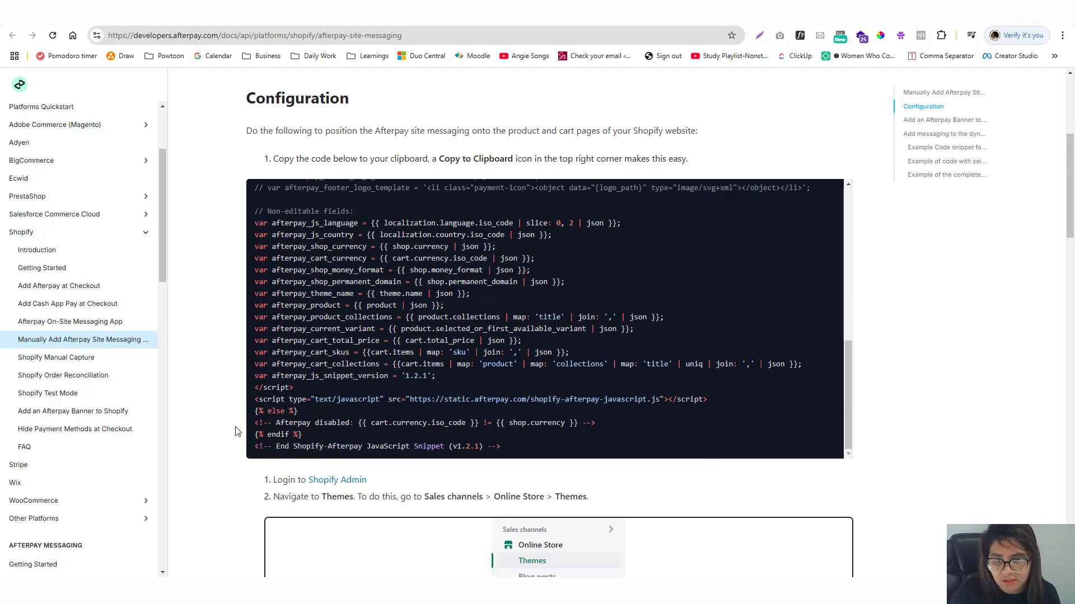
scroll(238, 431, "down", 10)
scroll(274, 367, "down", 5)
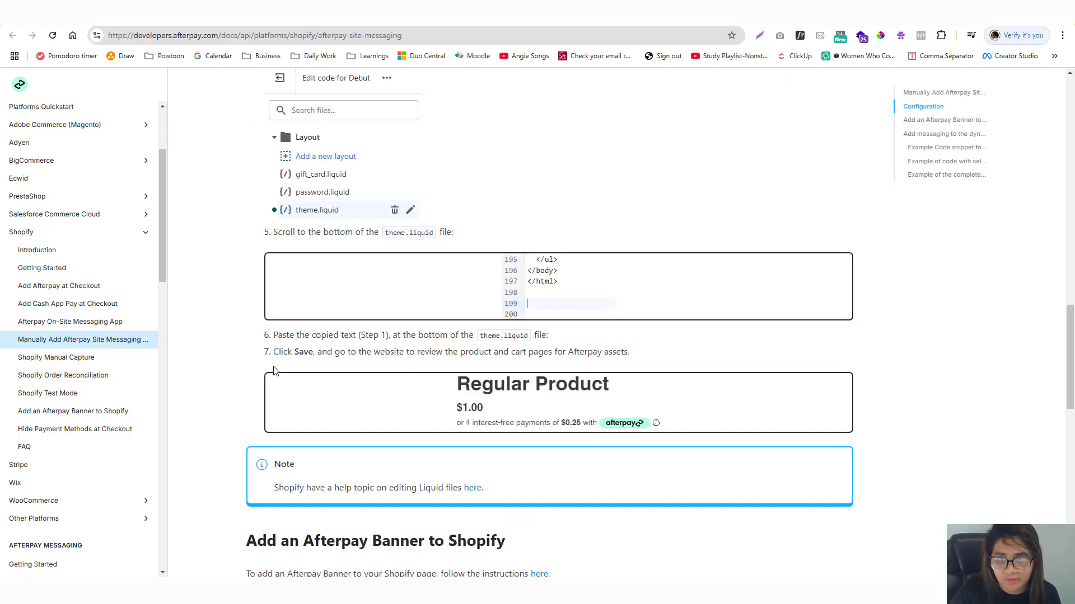
scroll(274, 367, "down", 5)
scroll(275, 370, "up", 5)
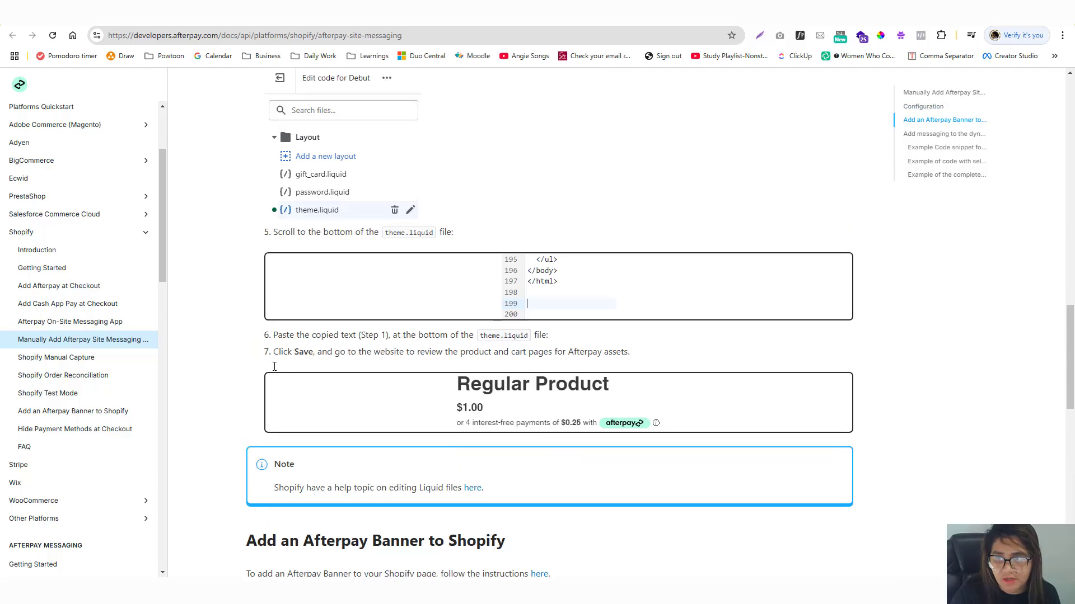
left_click(518, 422)
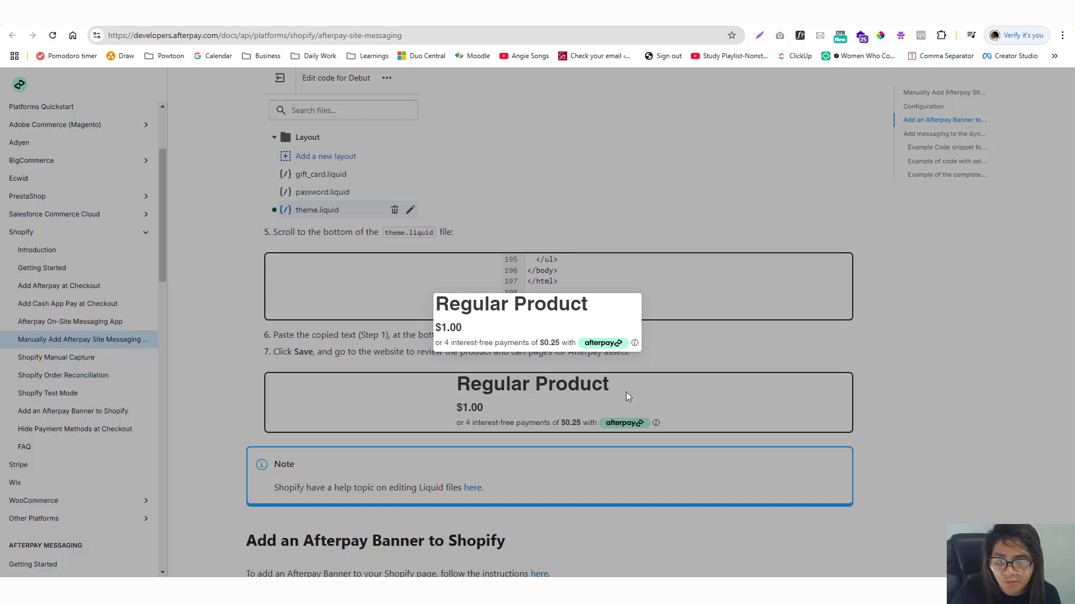
left_click(628, 513)
key("ctrl+Tab")
Open the Design 14 in Vibrant Regalia product page and confirm it shows $280.00 AUD without an Afterpay line.
scroll(490, 266, "down", 10)
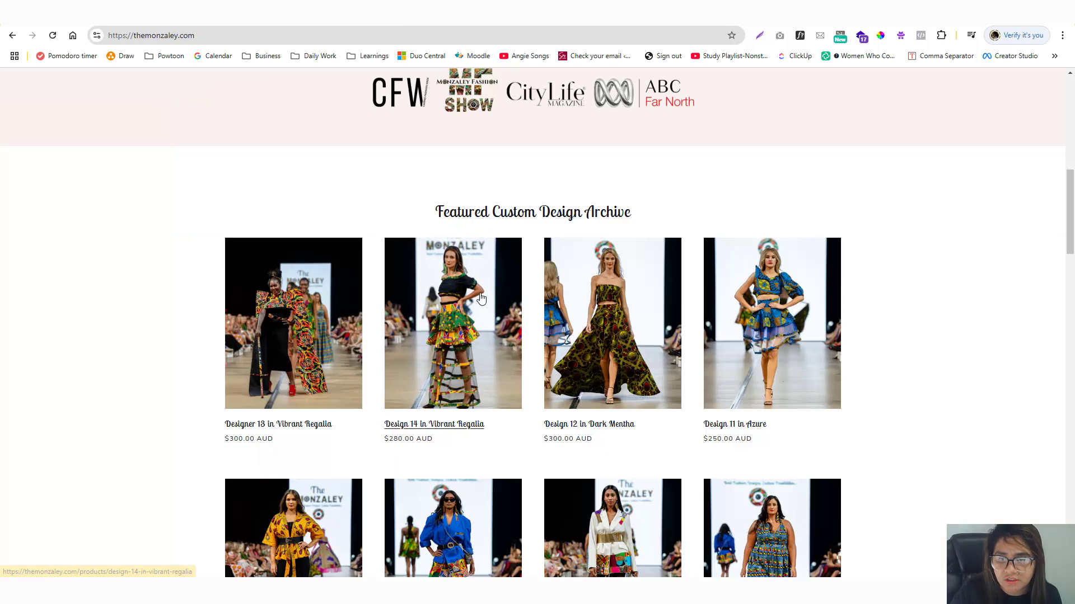
left_click(516, 323)
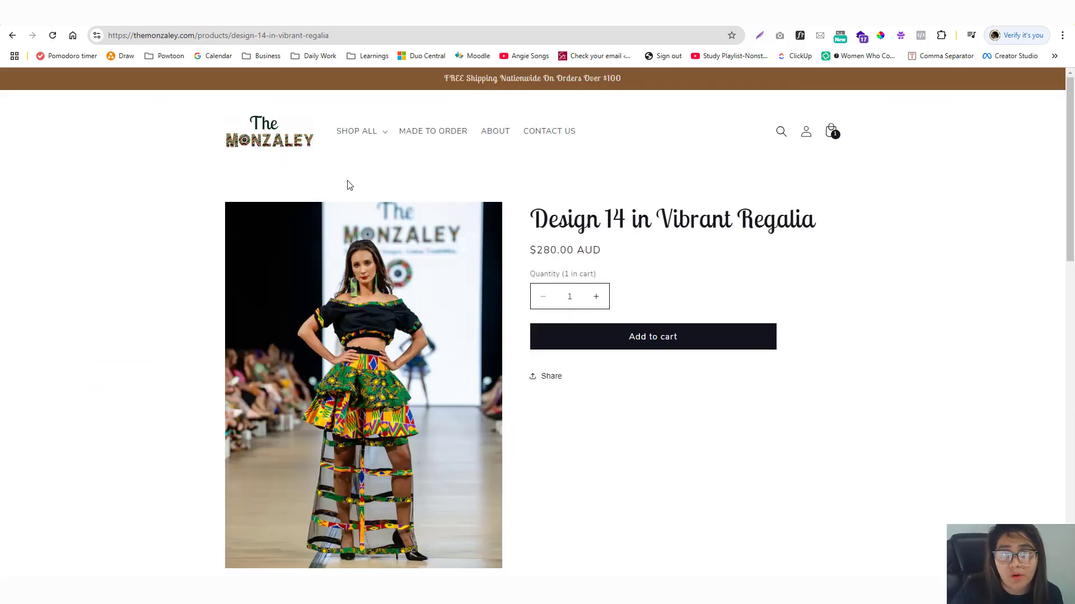
scroll(406, 294, "down", 15)
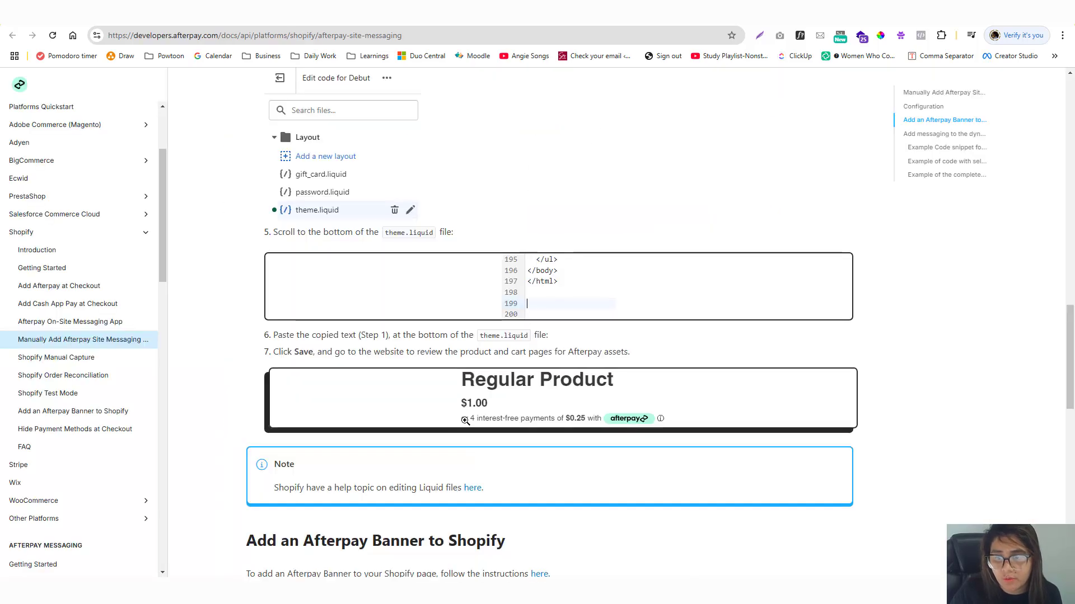
Scroll up to the Configuration section and select the Shopify-Afterpay JavaScript snippet.
scroll(448, 398, "down", 5)
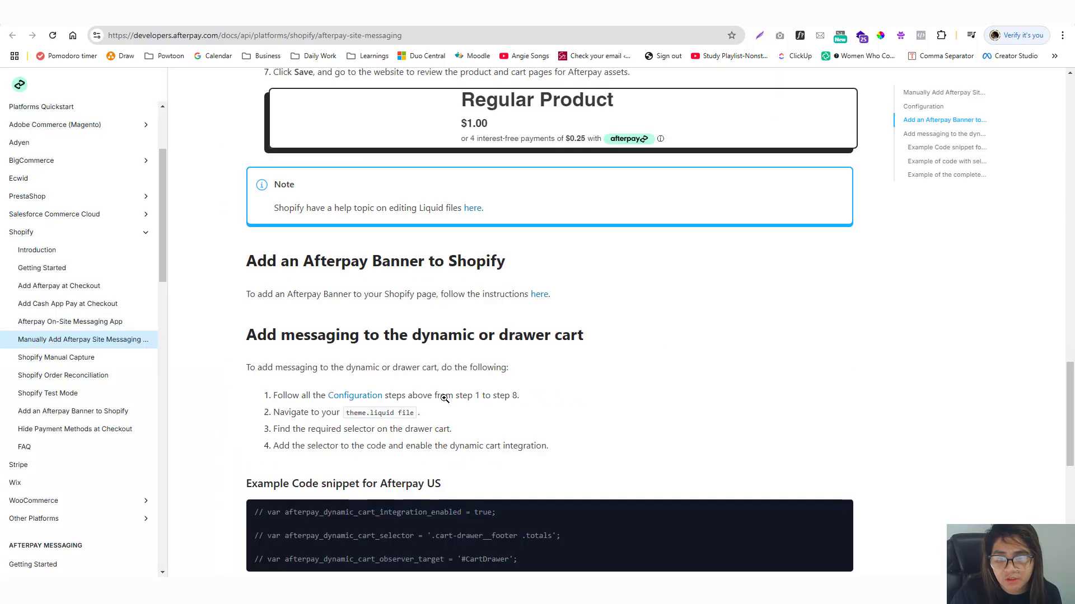
scroll(447, 398, "up", 15)
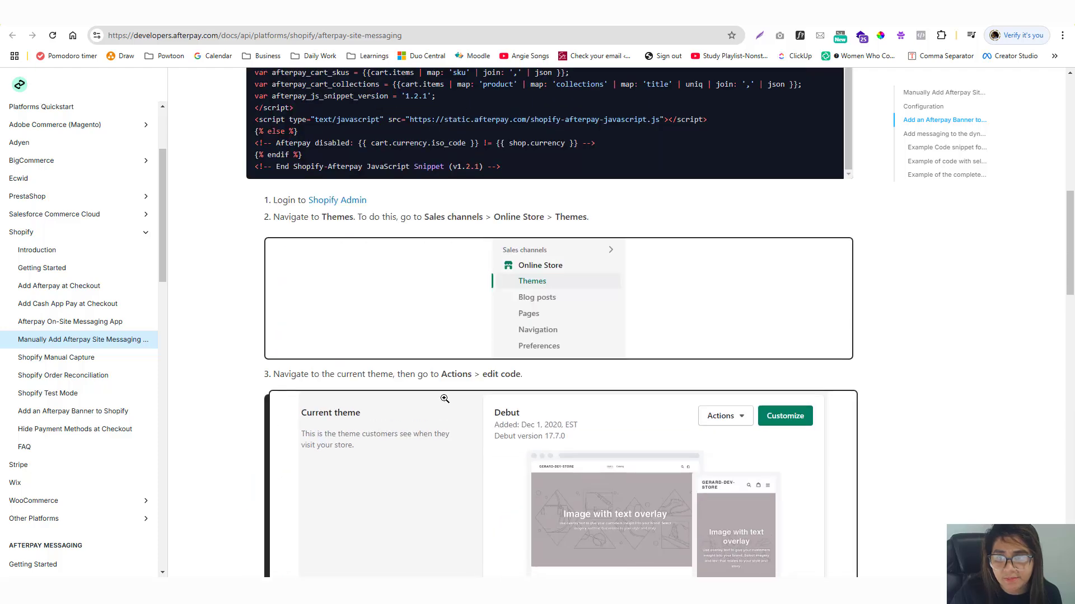
scroll(445, 400, "up", 5)
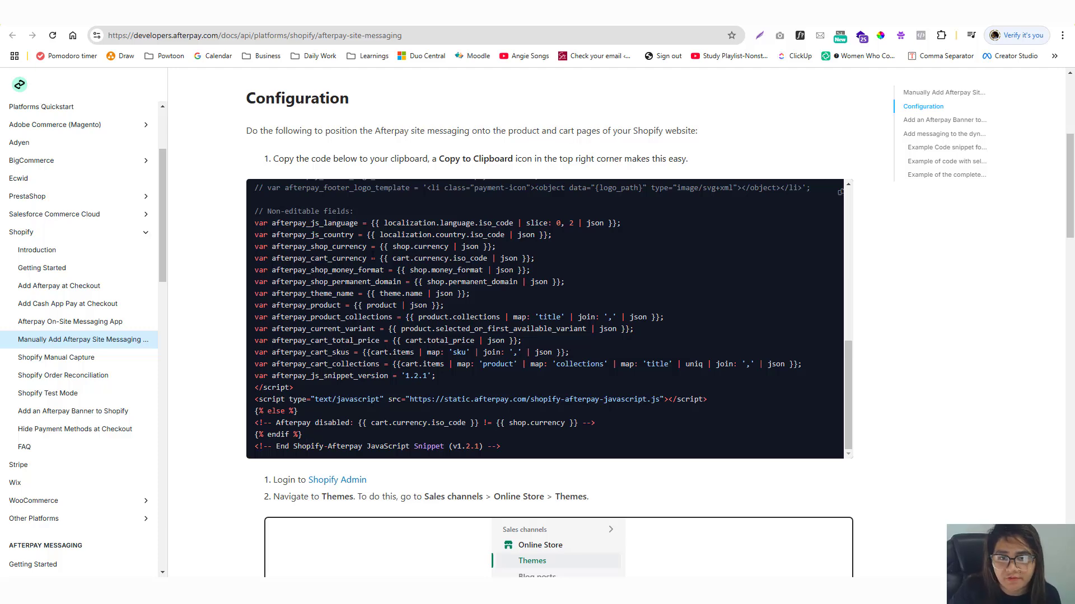
scroll(373, 255, "up", 12)
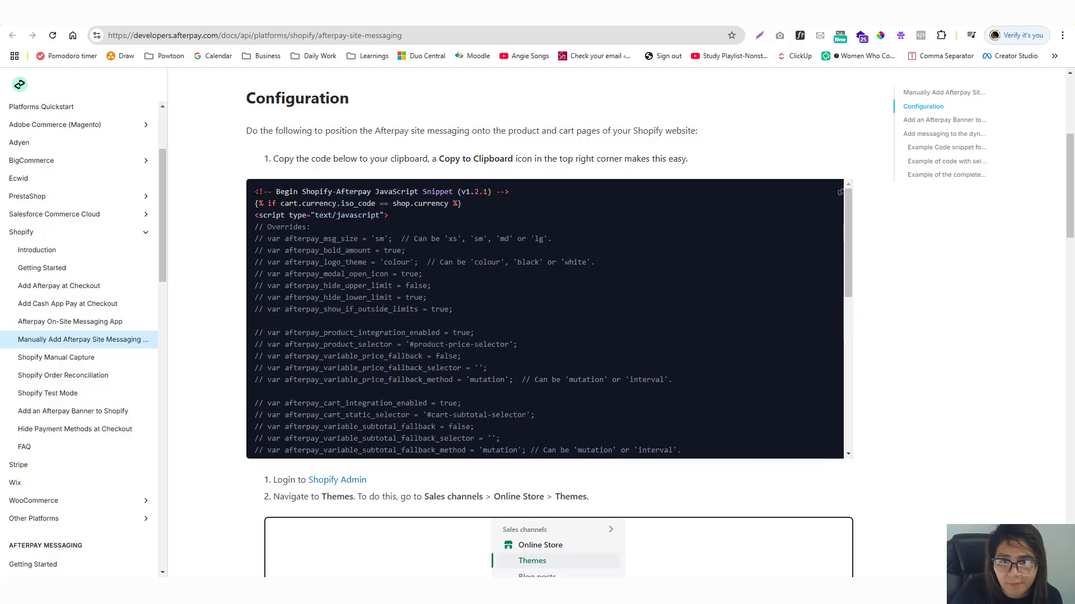
left_click_drag(255, 189, 596, 423)
Reselect the snippet (v1.2.1) from the Overrides comment down and copy it to the clipboard.
scroll(442, 325, "down", 10)
scroll(456, 300, "up", 10)
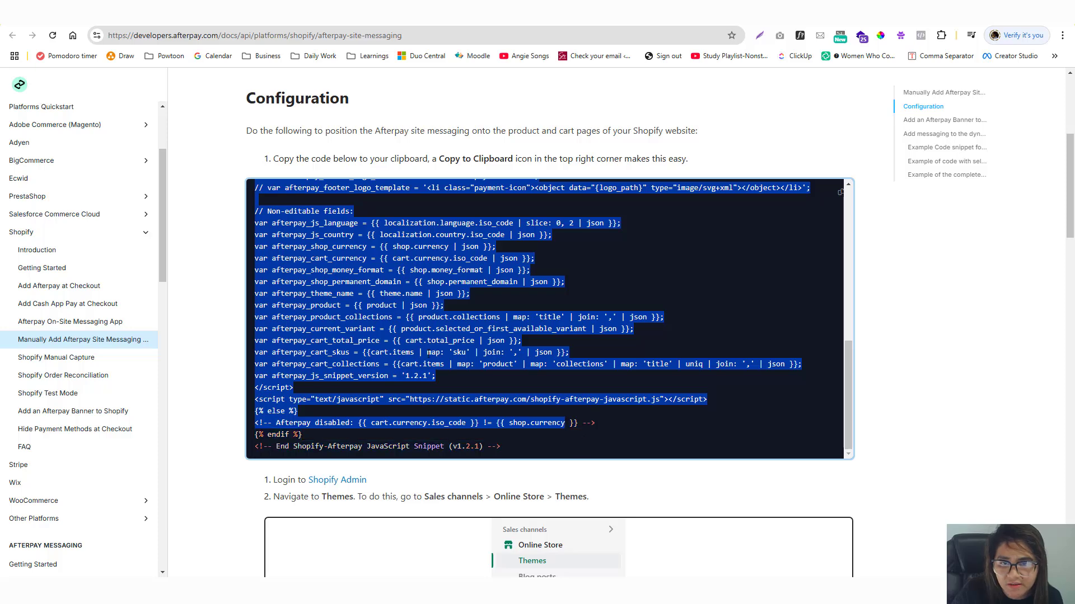
scroll(428, 352, "up", 10)
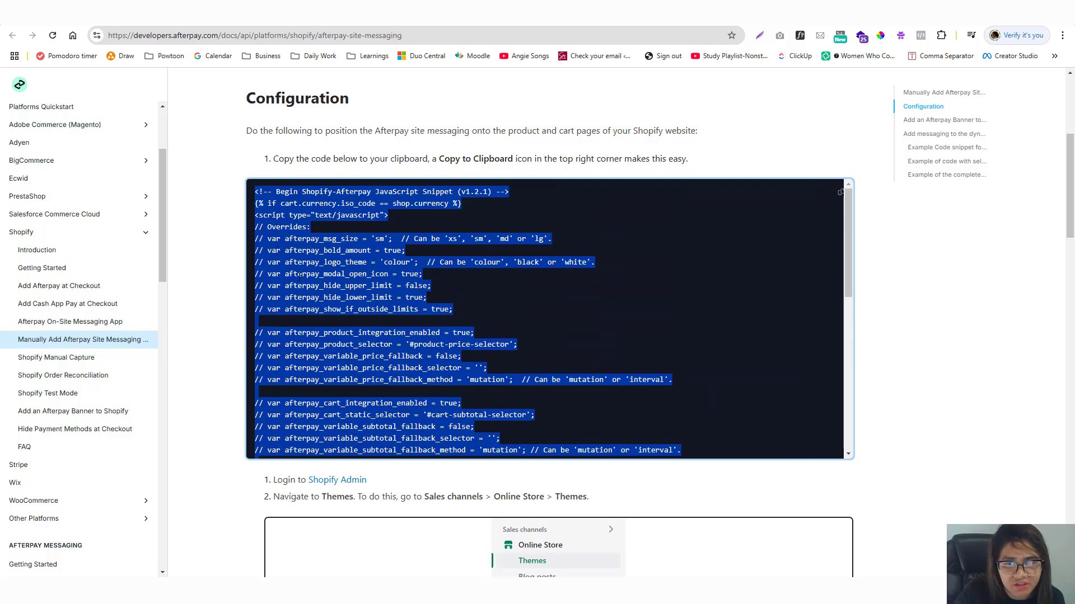
scroll(298, 280, "down", 5)
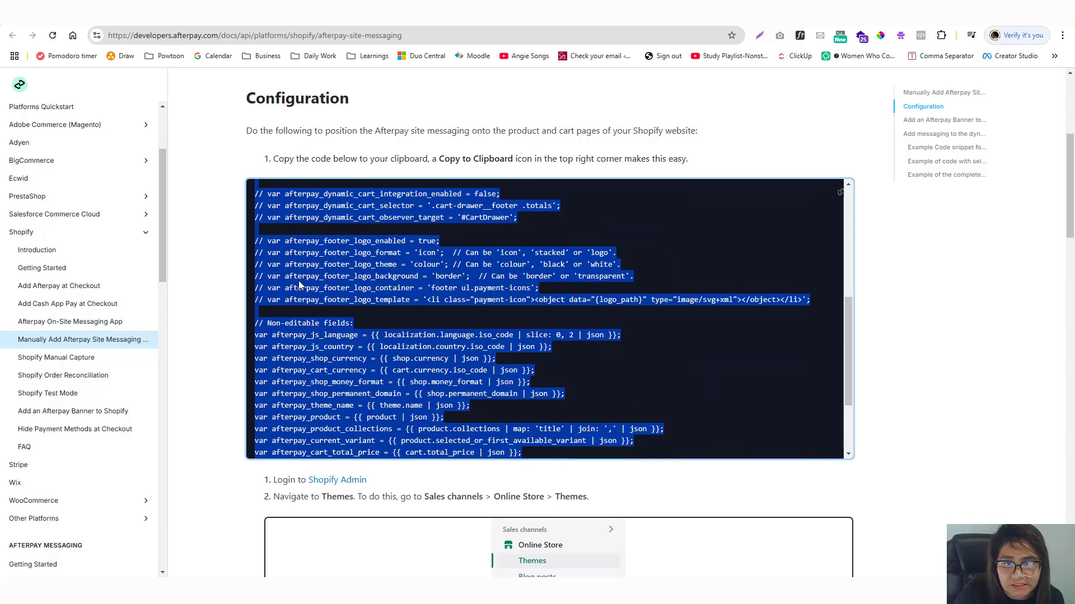
scroll(298, 281, "up", 5)
left_click_drag(255, 230, 777, 300)
scroll(596, 289, "down", 5)
scroll(353, 327, "down", 3)
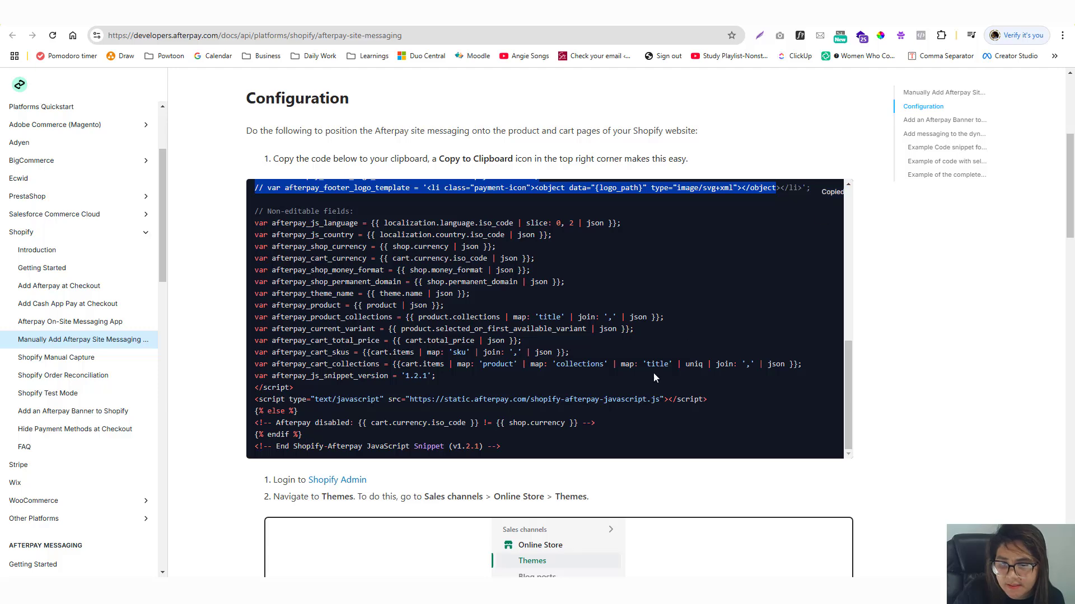
scroll(653, 371, "down", 5)
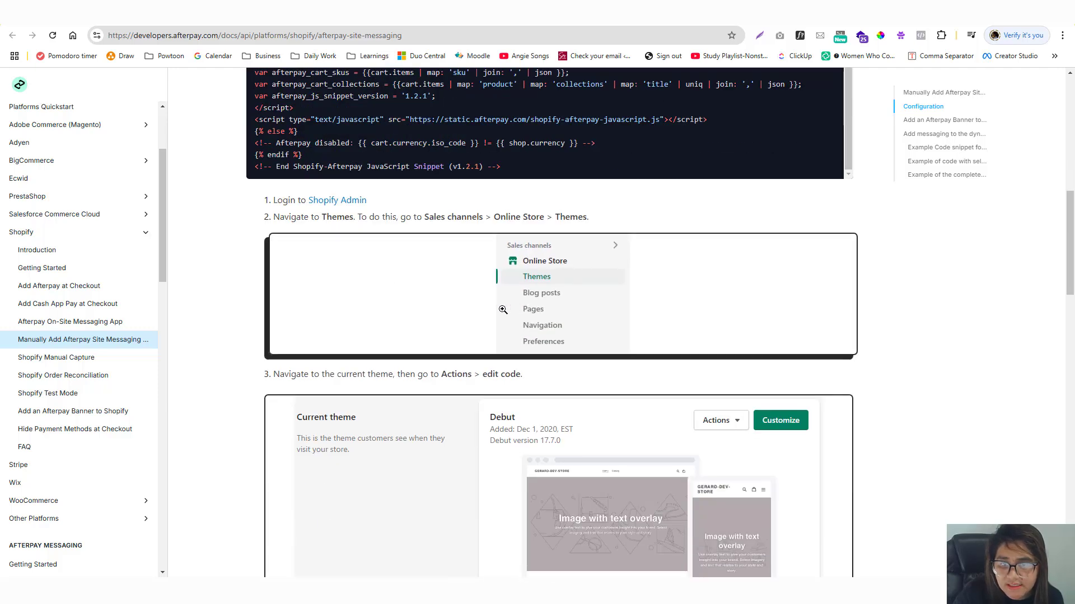
scroll(476, 299, "down", 5)
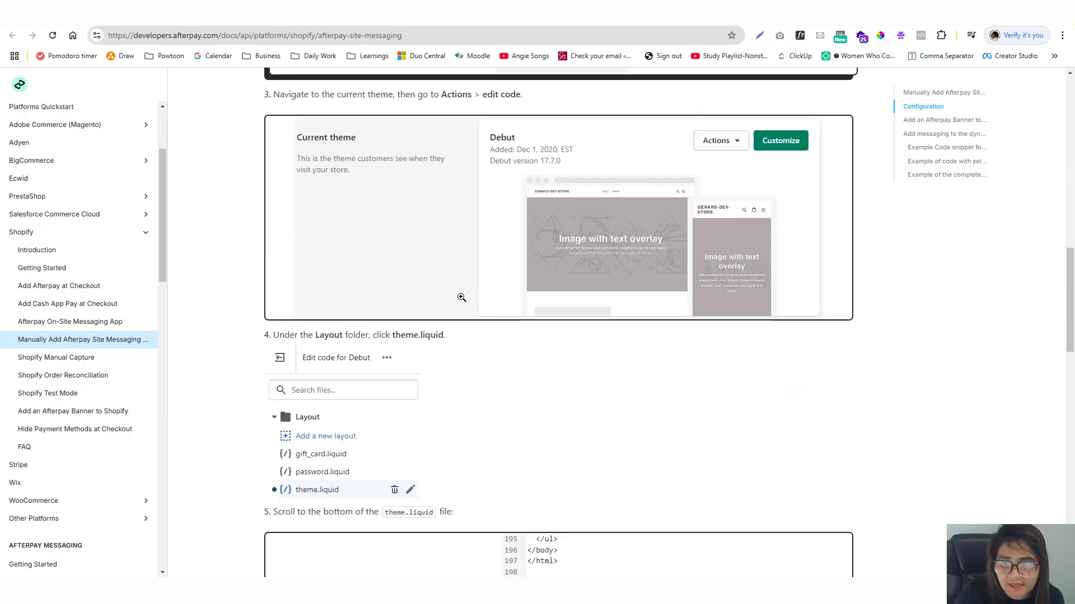
scroll(352, 391, "down", 5)
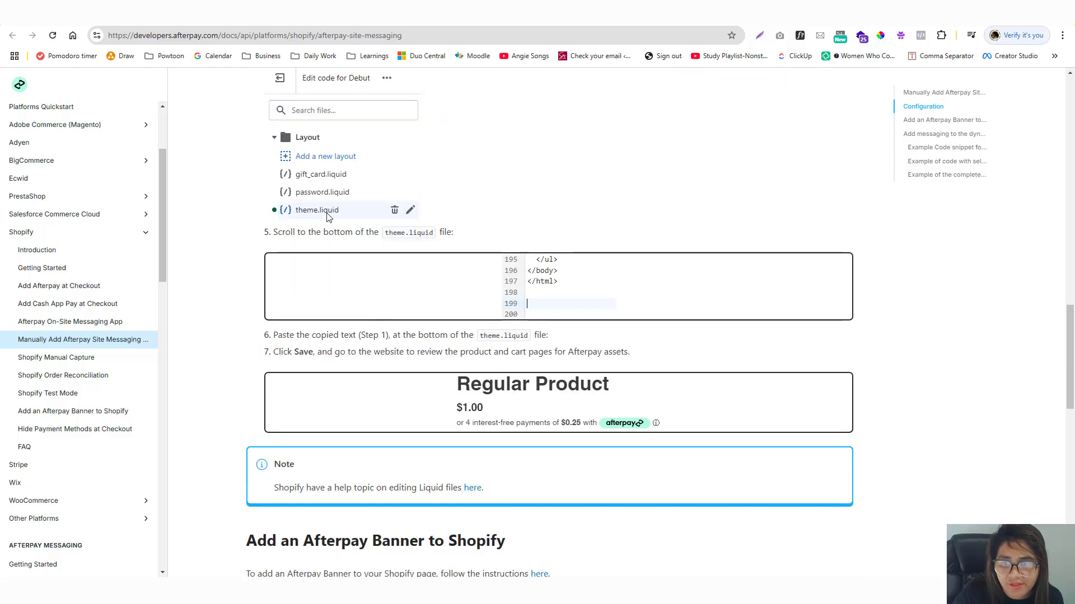
Open theme.liquid in the Origin theme's code editor by filtering files for 'theme'.
key("ctrl+Tab")
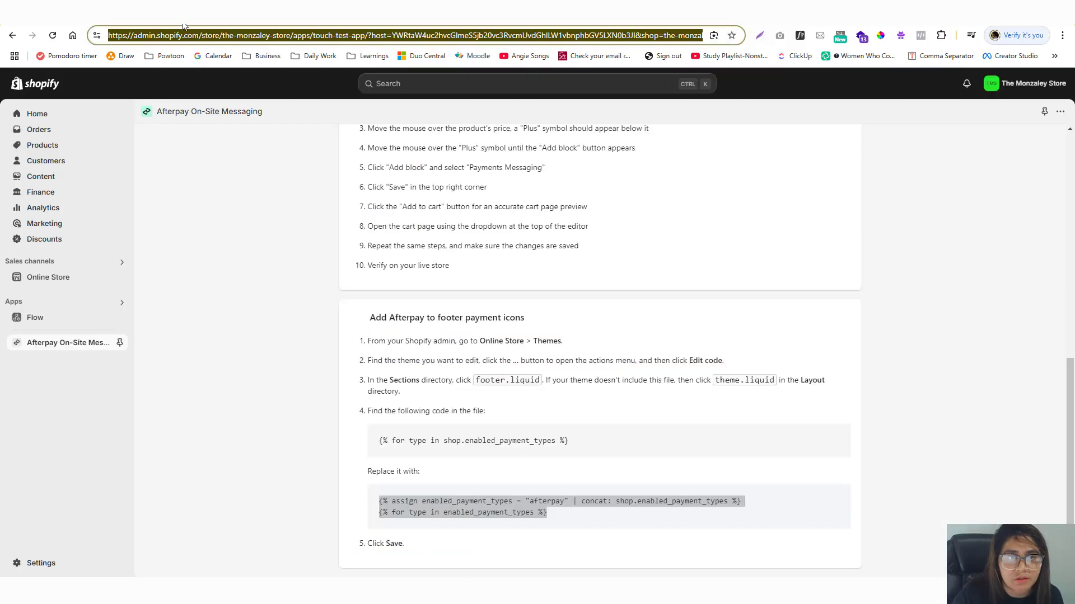
left_click(62, 278)
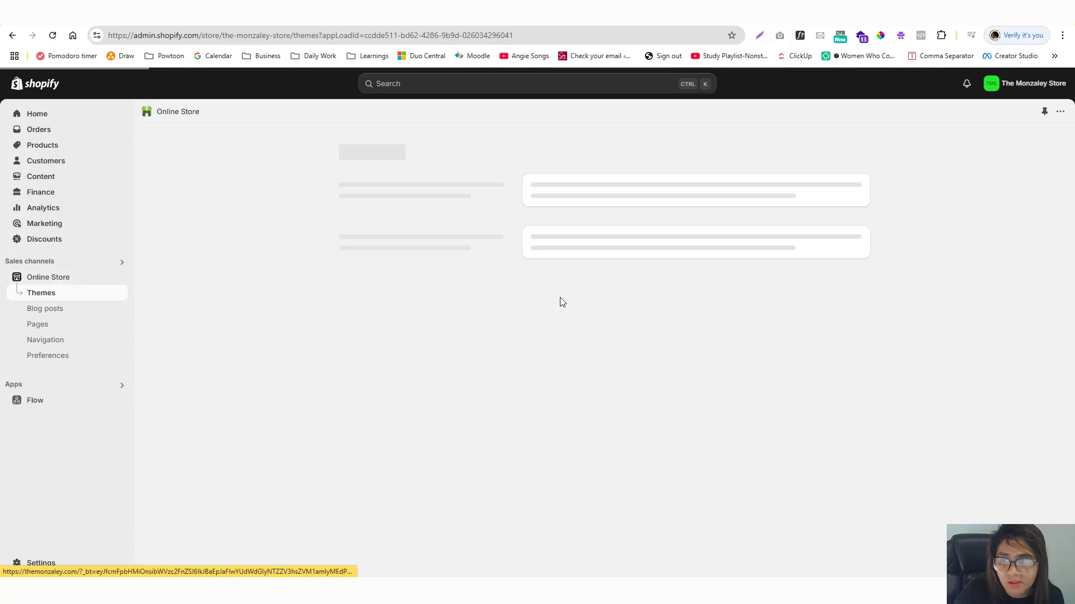
left_click(790, 396)
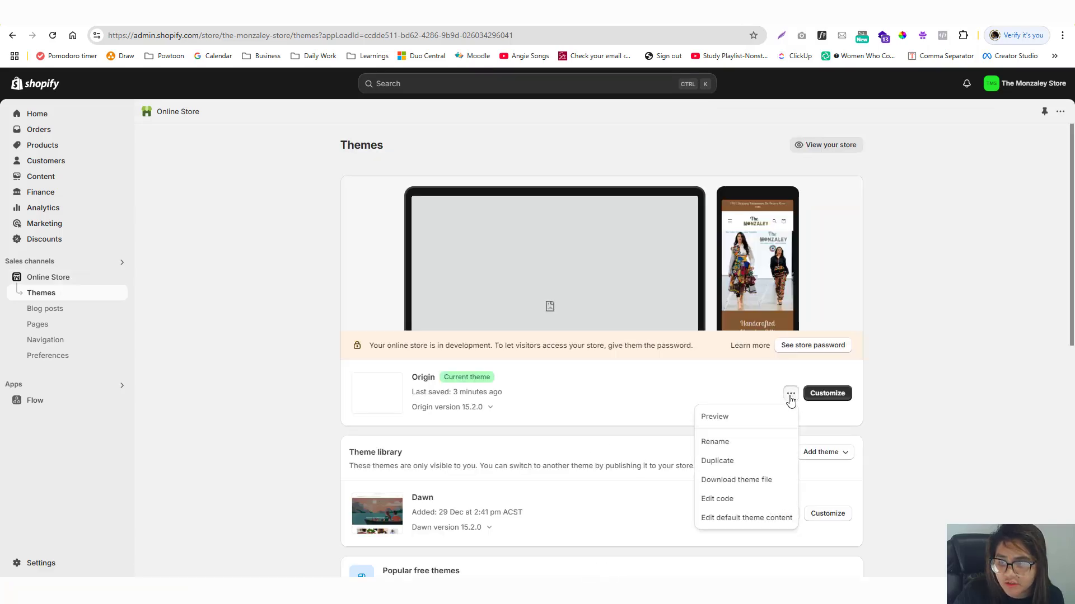
left_click(721, 498)
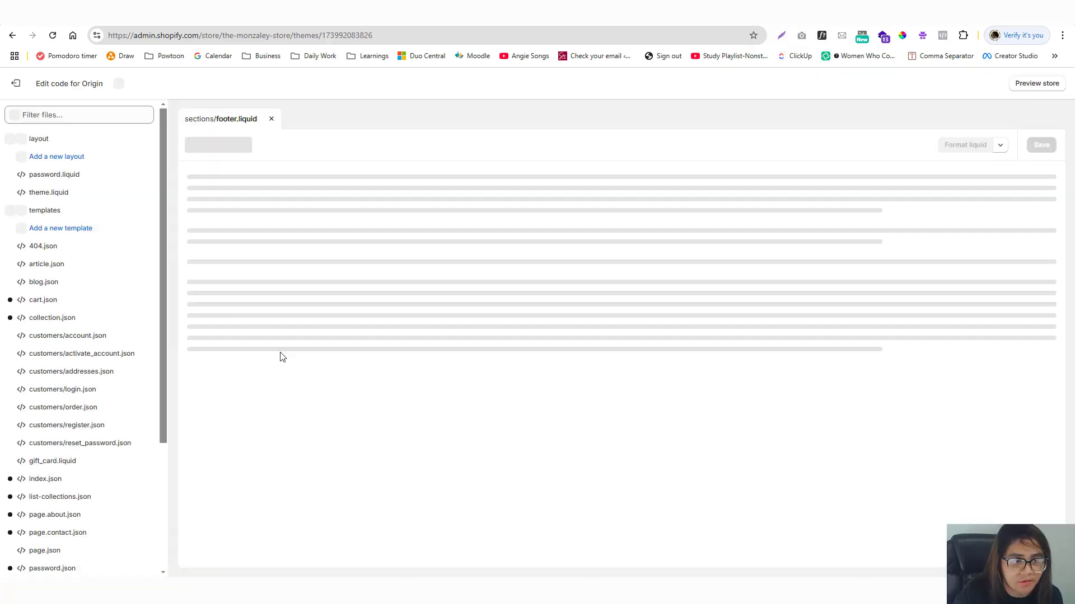
left_click(58, 113)
type("theme")
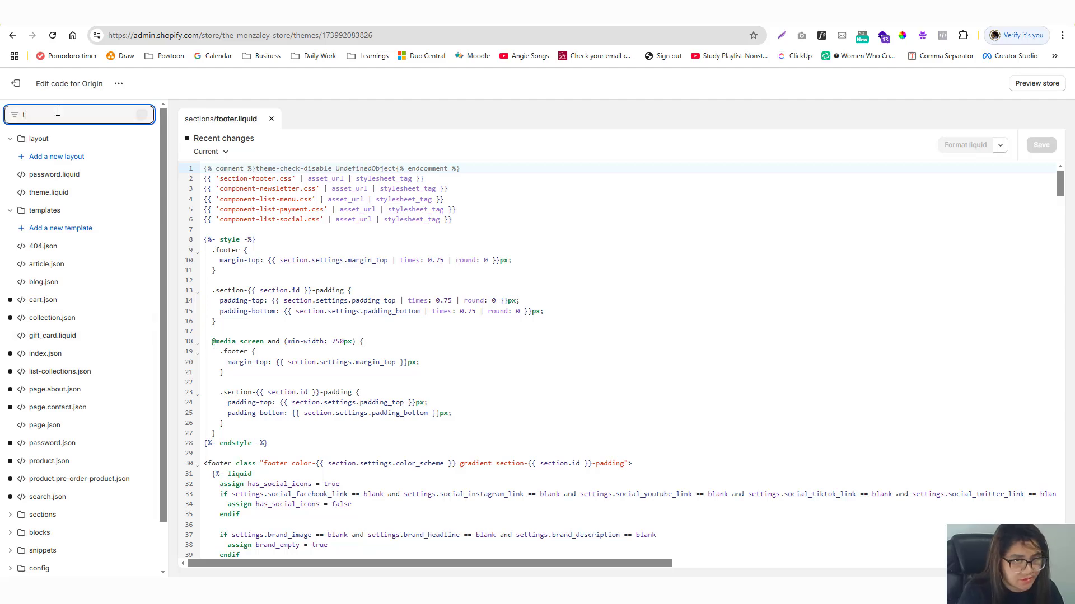
left_click(49, 175)
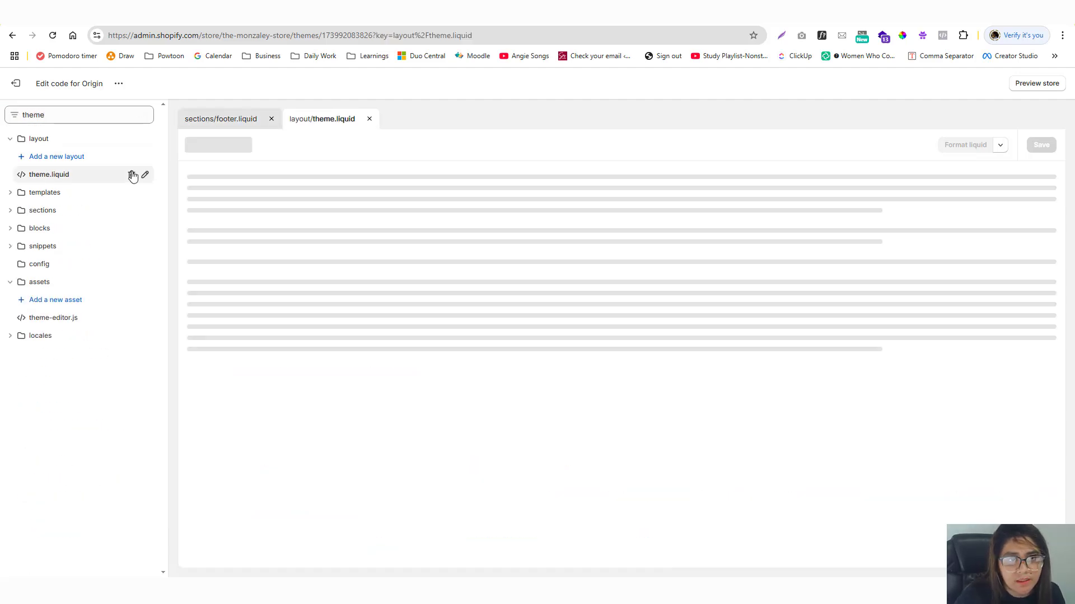
Paste the Afterpay snippet at the end of theme.liquid and save the file.
scroll(273, 217, "down", 20)
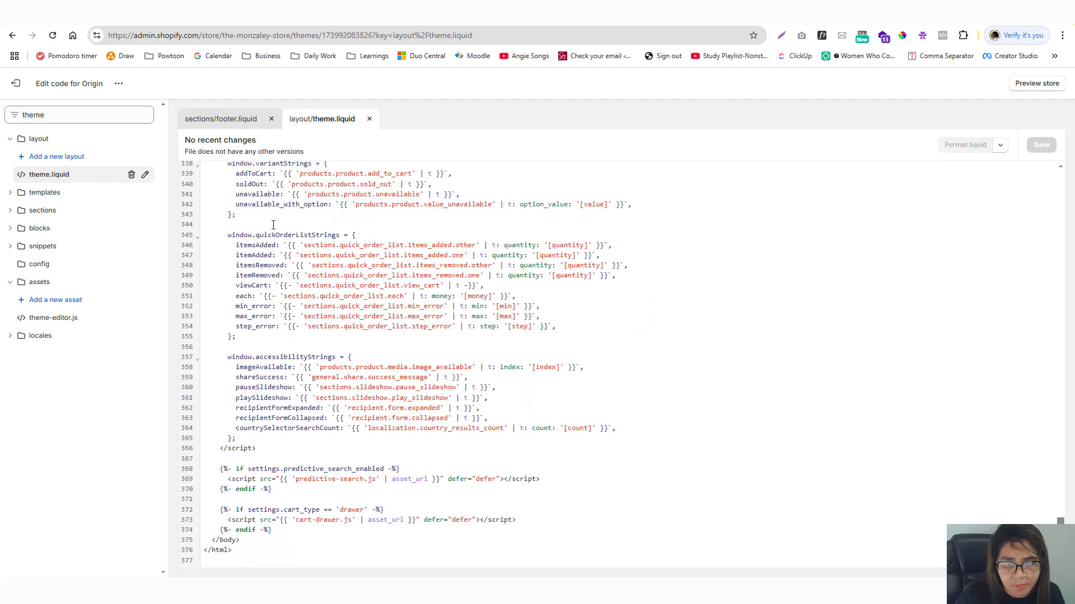
left_click_drag(204, 555, 246, 554)
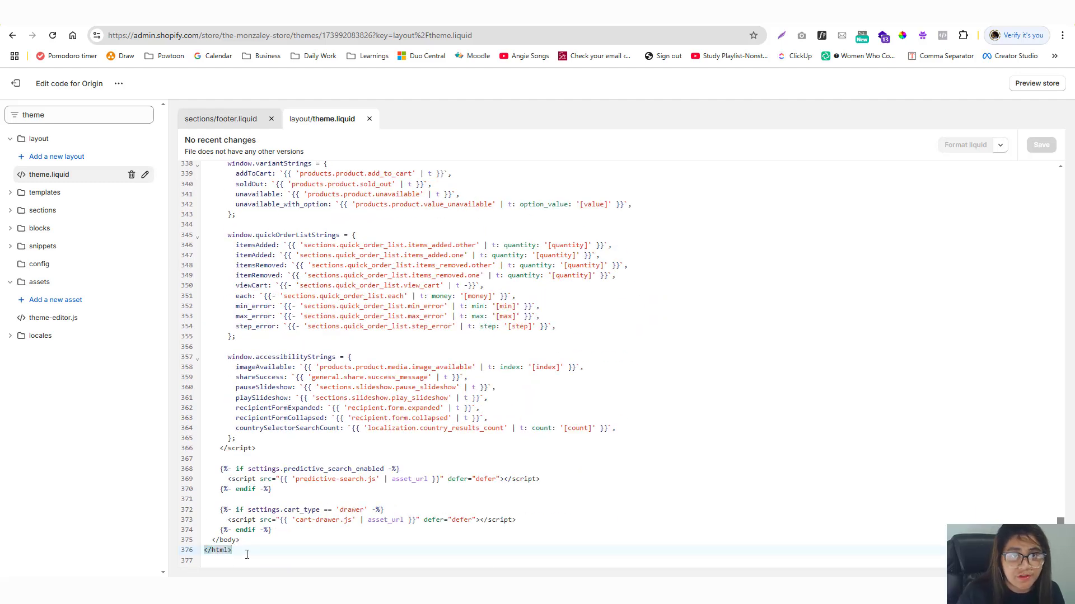
key("ctrl+v")
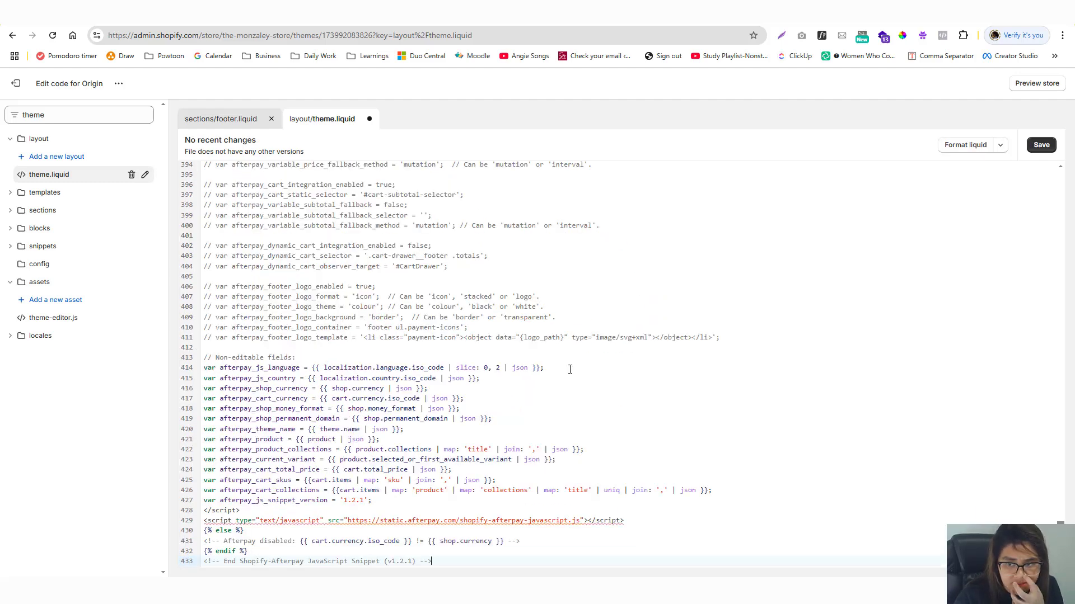
left_click_drag(770, 340, 222, 205)
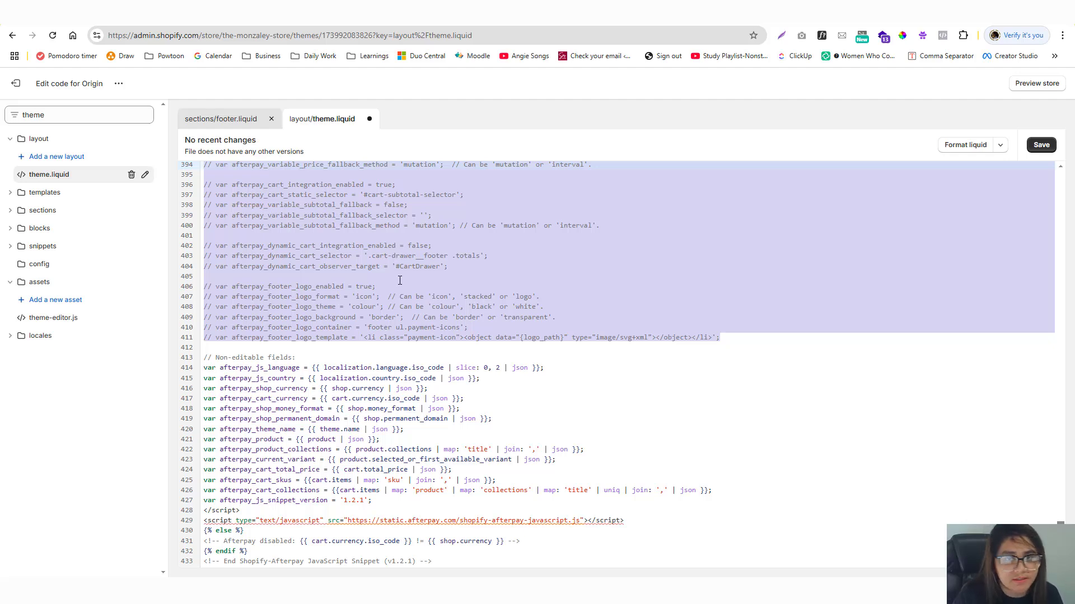
scroll(480, 330, "up", 5)
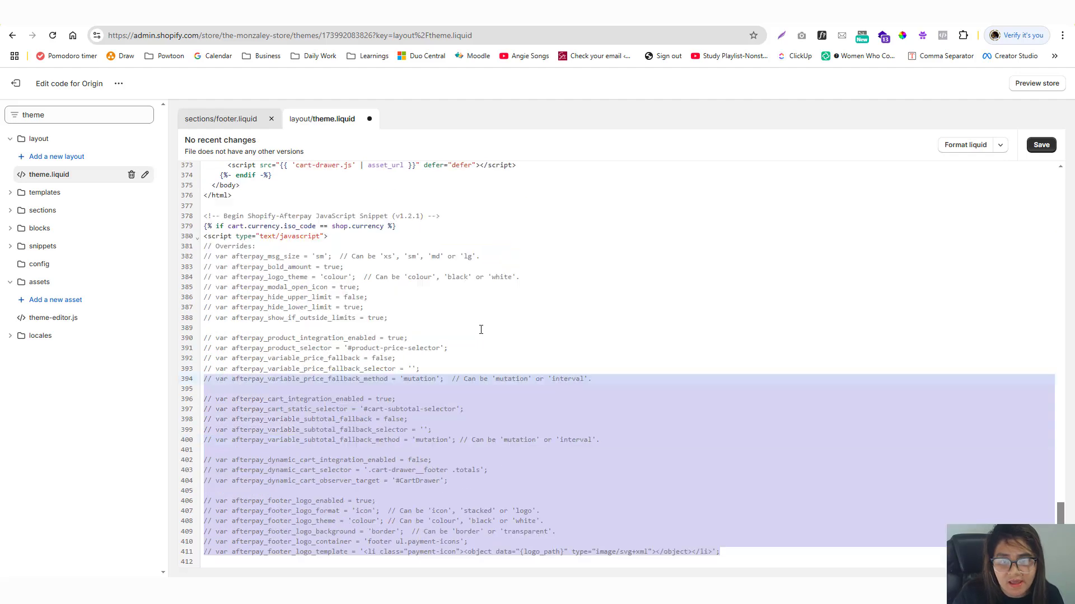
left_click(229, 338)
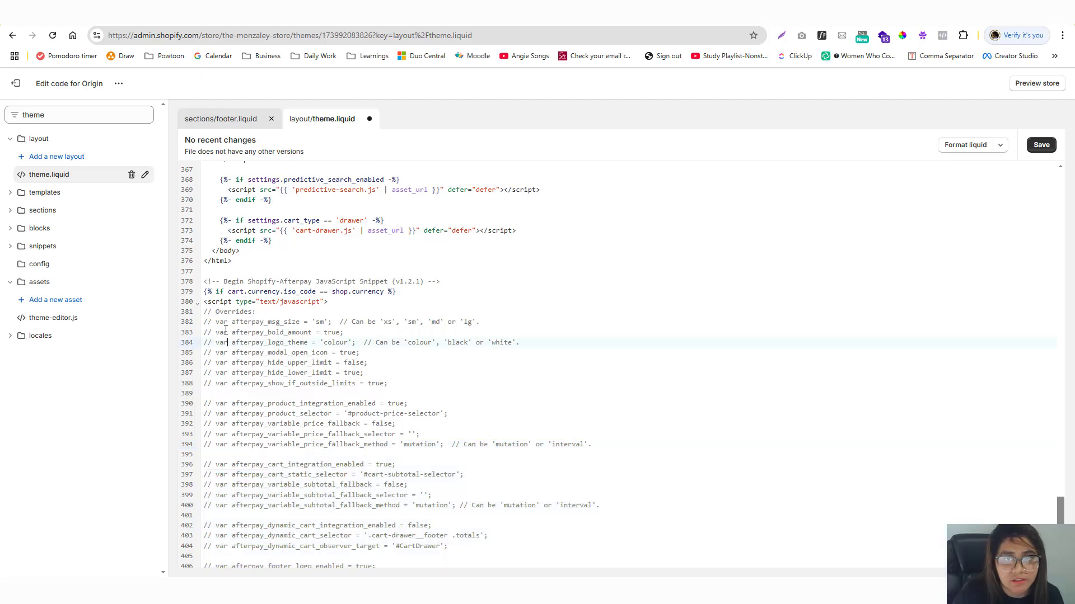
left_click(1040, 147)
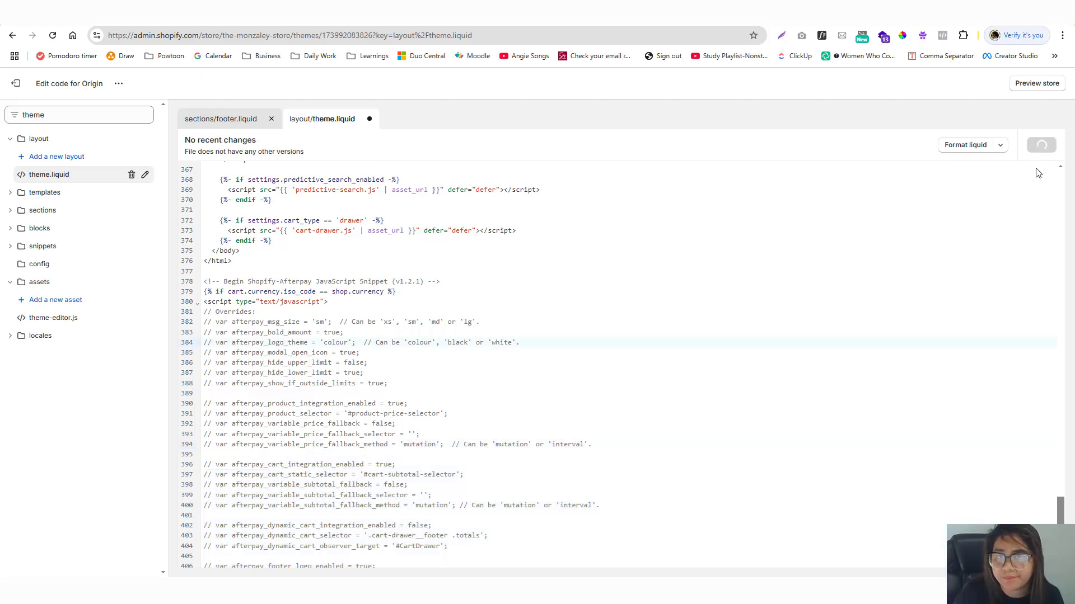
key("ctrl+Tab")
left_click(378, 34)
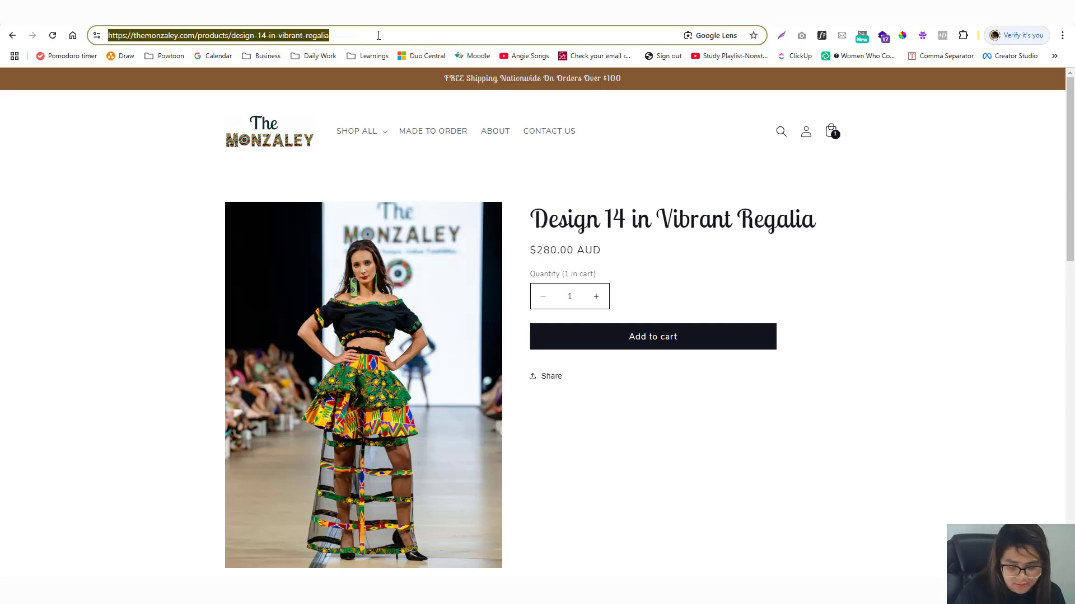
key("Return")
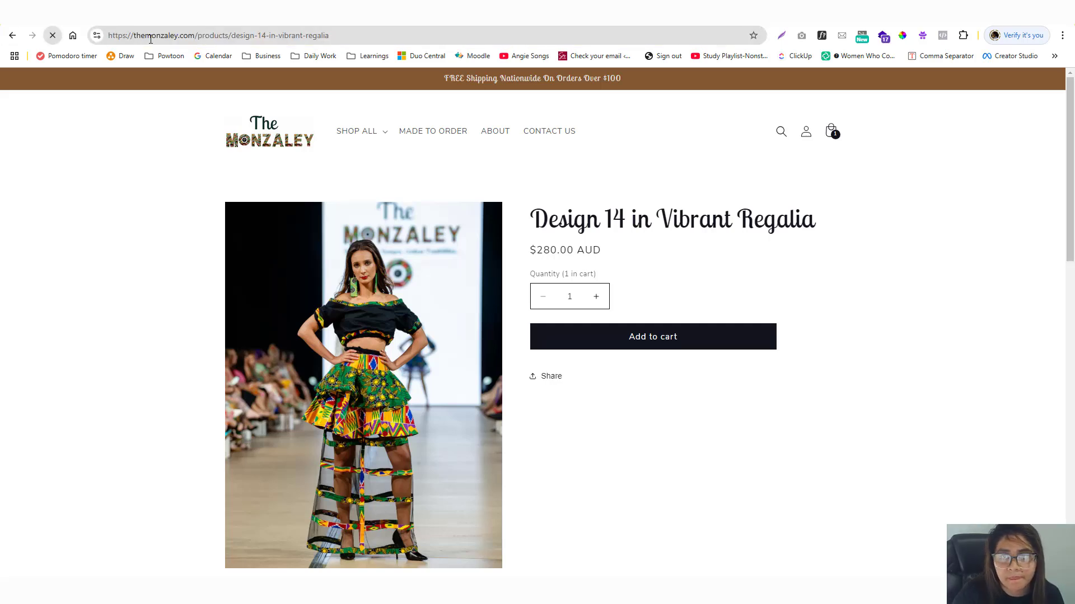
key("ctrl+Tab")
key("ctrl+Tab")
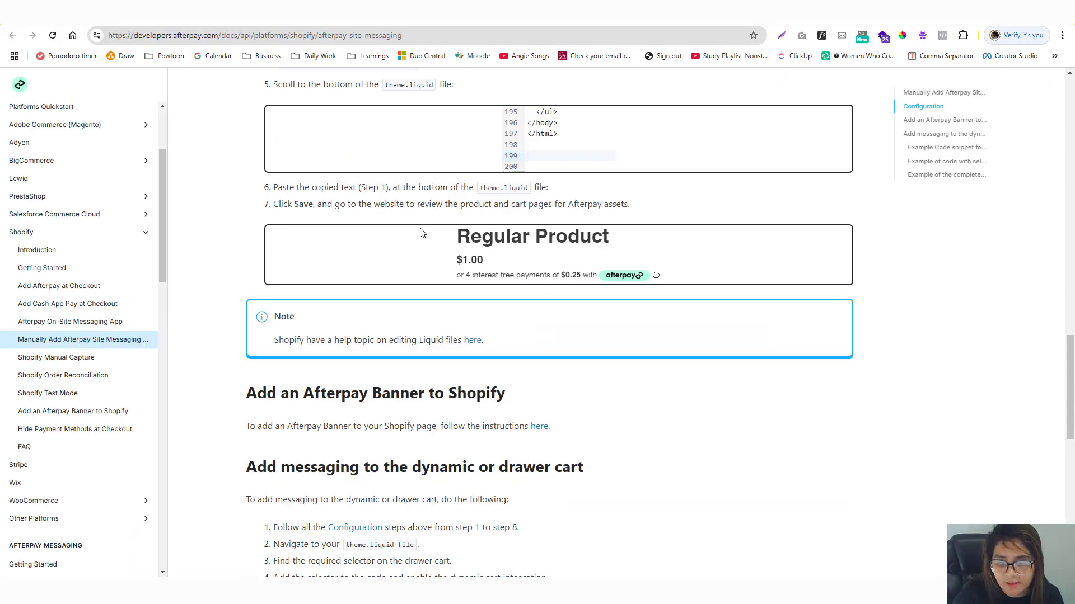
scroll(421, 232, "down", 7)
scroll(420, 227, "down", 4)
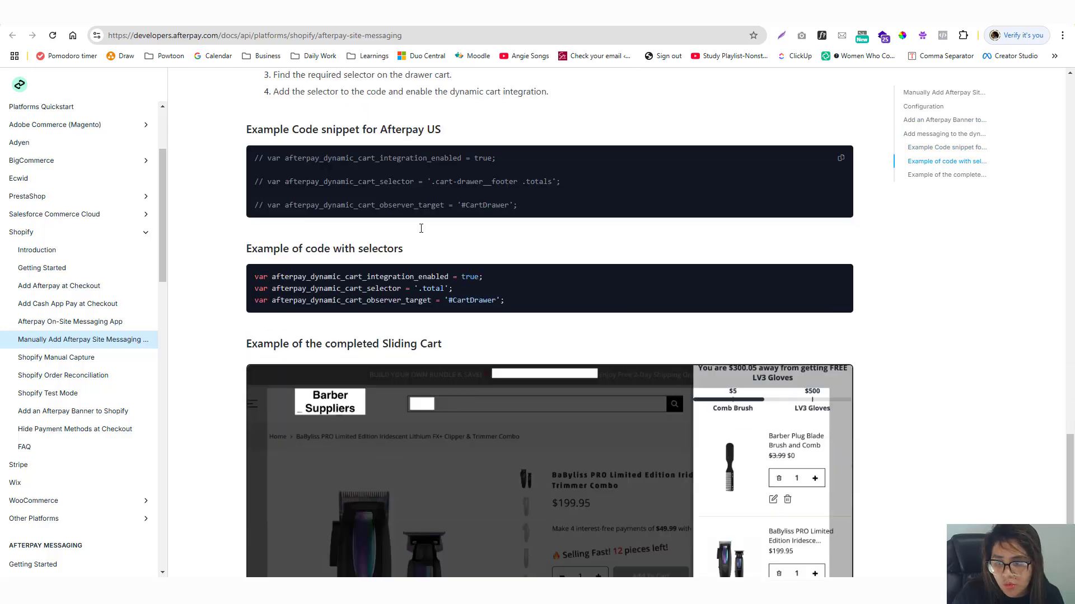
scroll(420, 228, "up", 5)
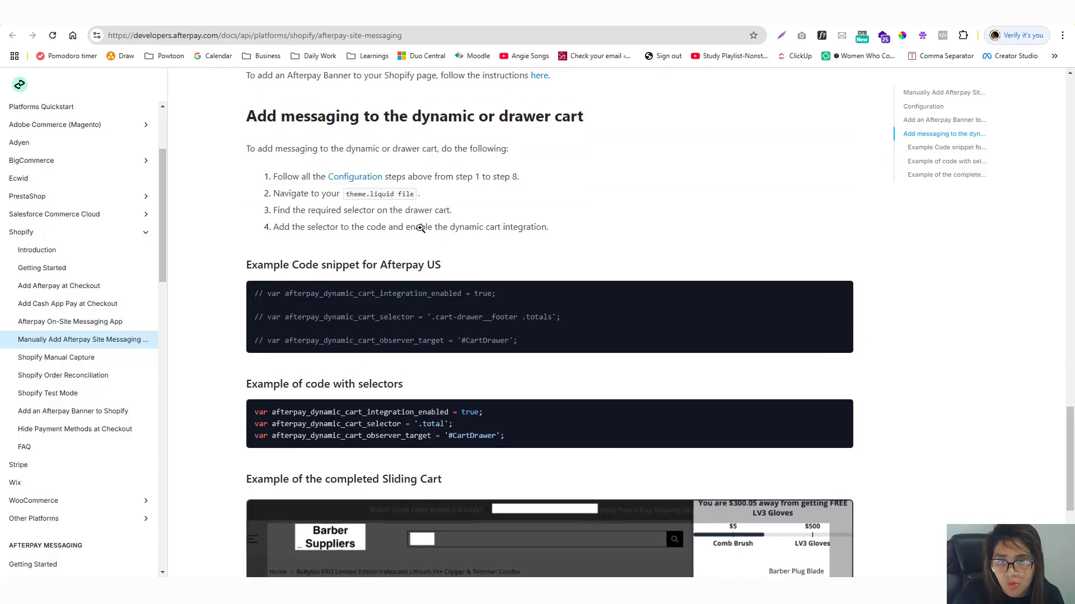
scroll(294, 227, "up", 1)
scroll(420, 232, "up", 5)
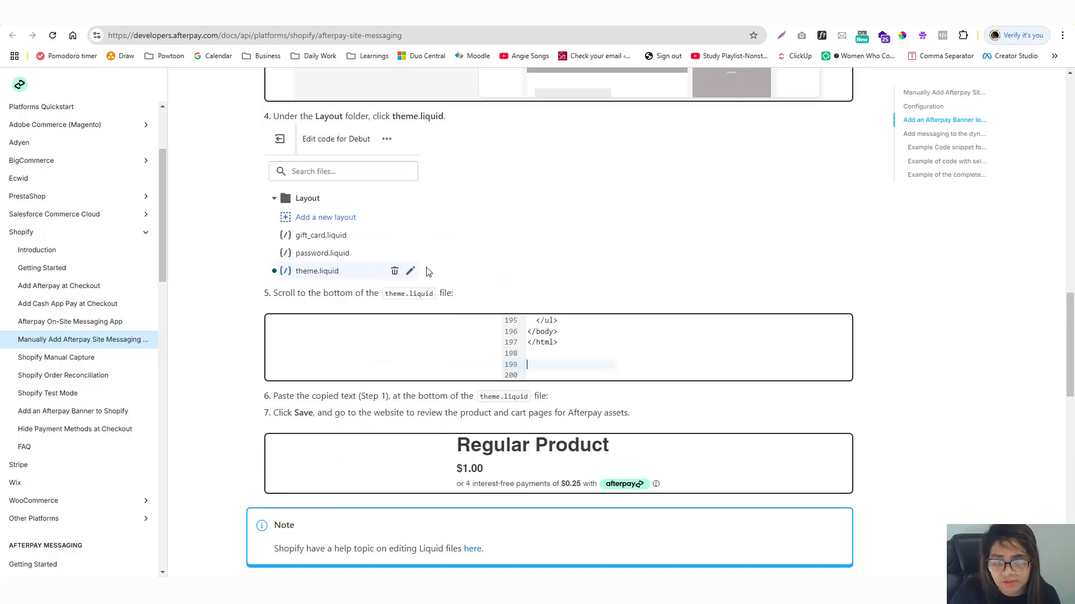
scroll(428, 271, "down", 5)
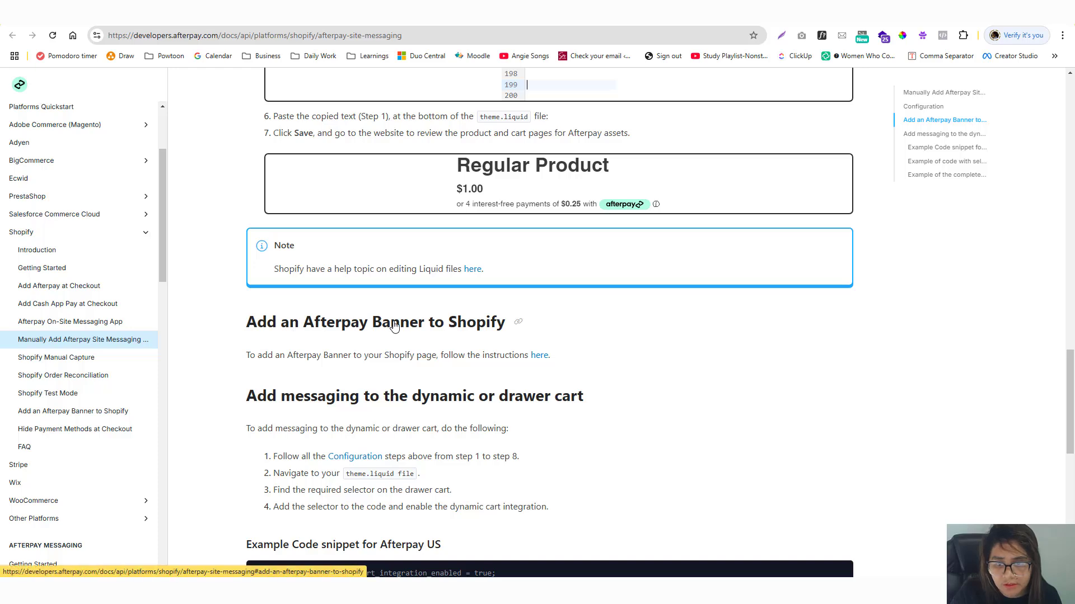
scroll(394, 327, "down", 1)
scroll(394, 322, "up", 15)
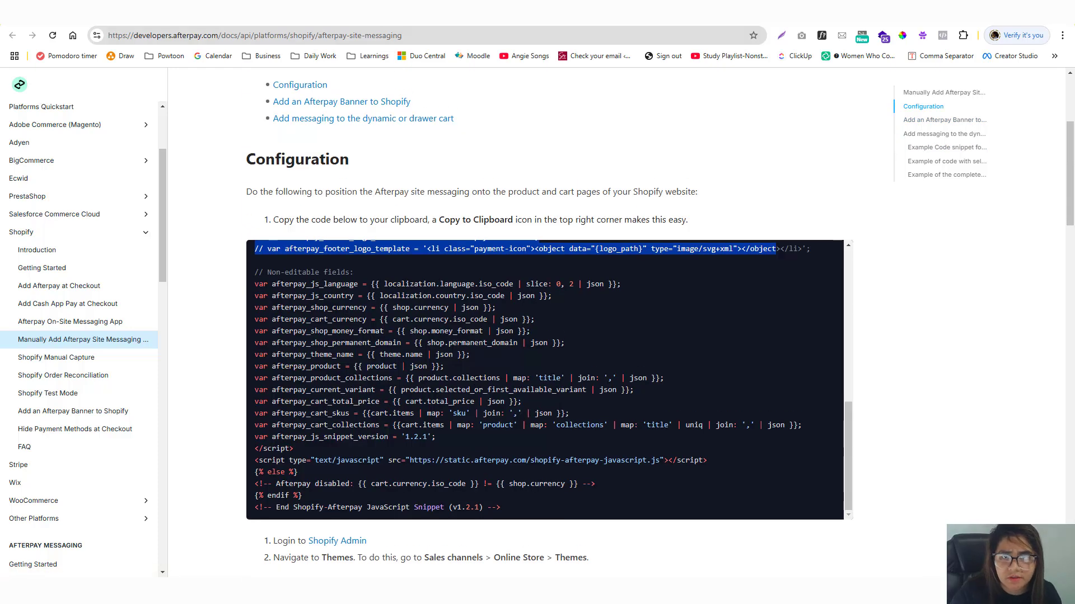
key("ctrl+Tab")
left_click(333, 33)
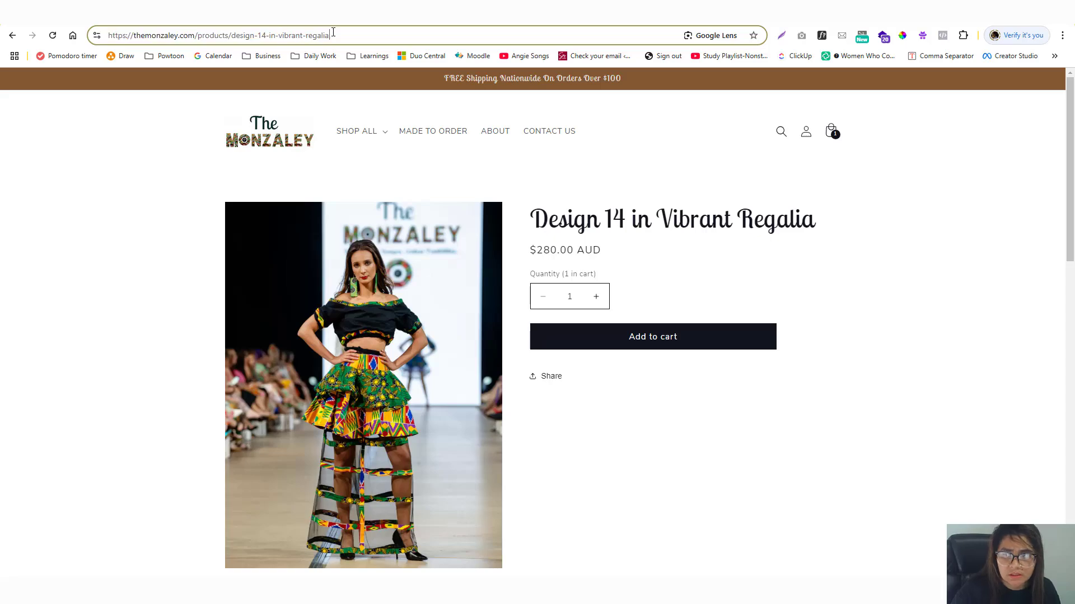
Load the copied product URL in an incognito window and enter the store password.
key("ctrl+c")
key("ctrl+shift+n")
key("ctrl+v")
key("Return")
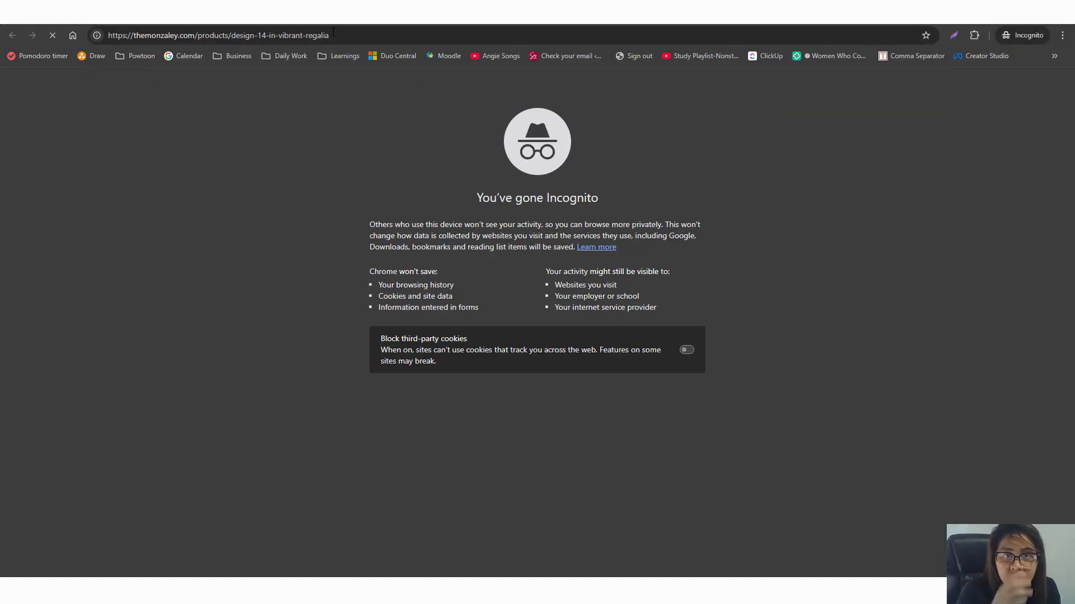
left_click(547, 318)
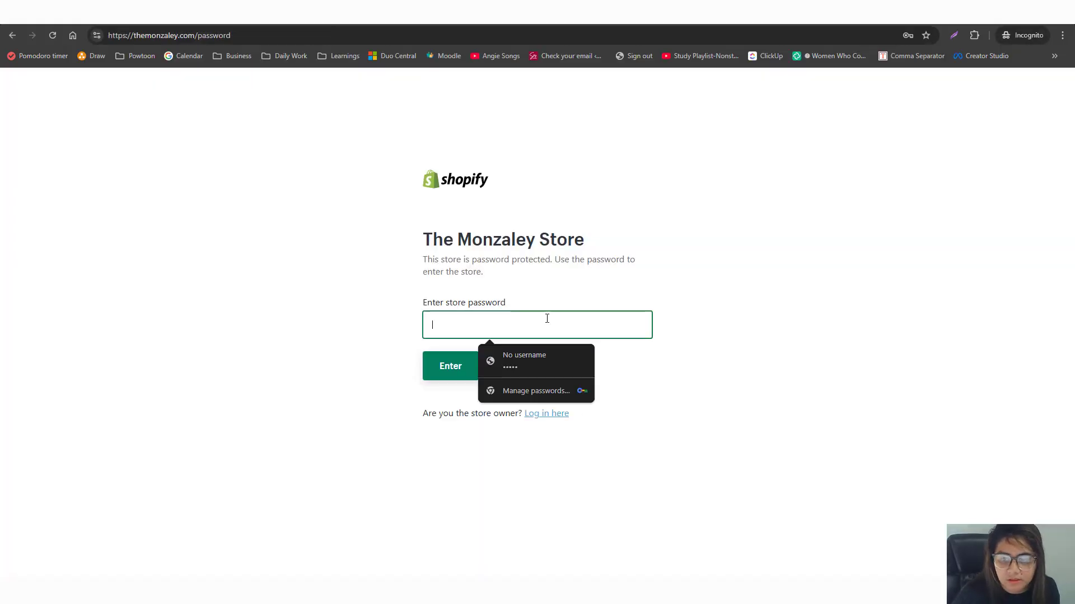
key("Down")
key("Return")
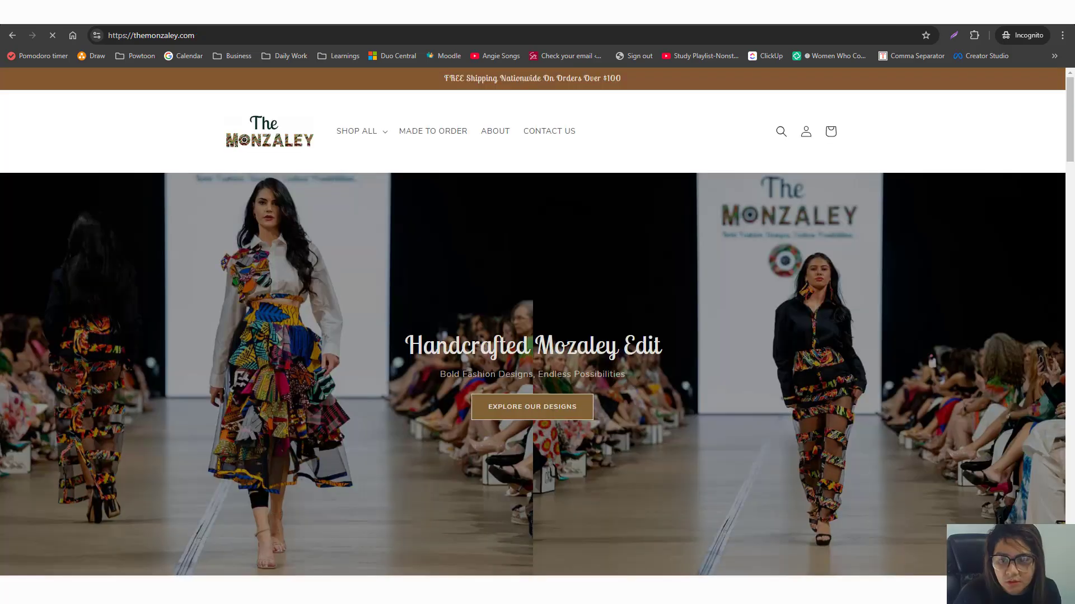
Open Design 8 and check its Afterpay popup showing four $75.00 payments on $300.00 AUD.
scroll(527, 399, "down", 15)
left_click(468, 272)
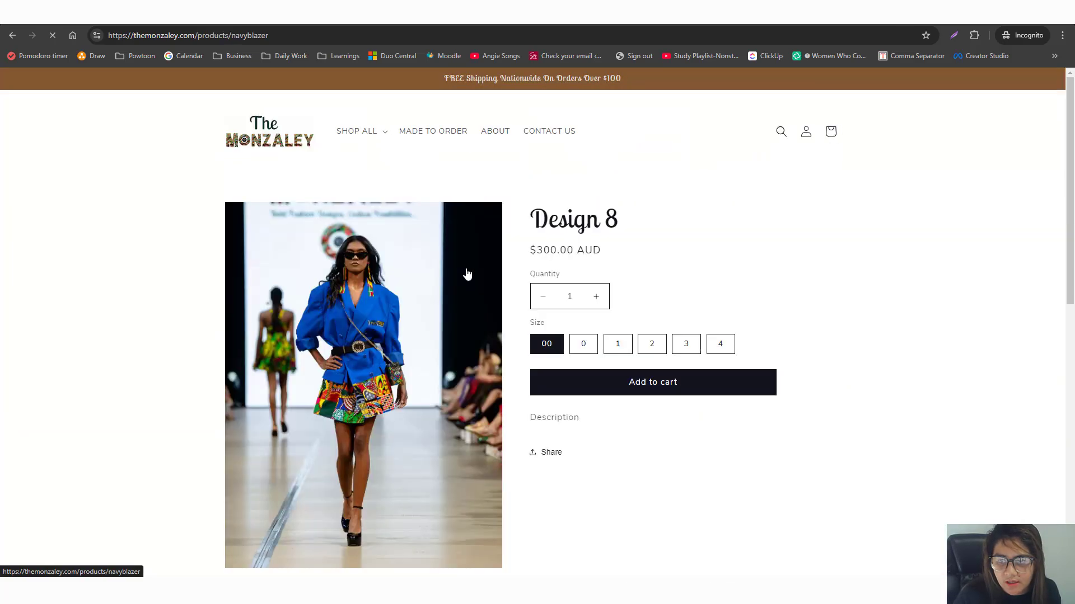
left_click(721, 268)
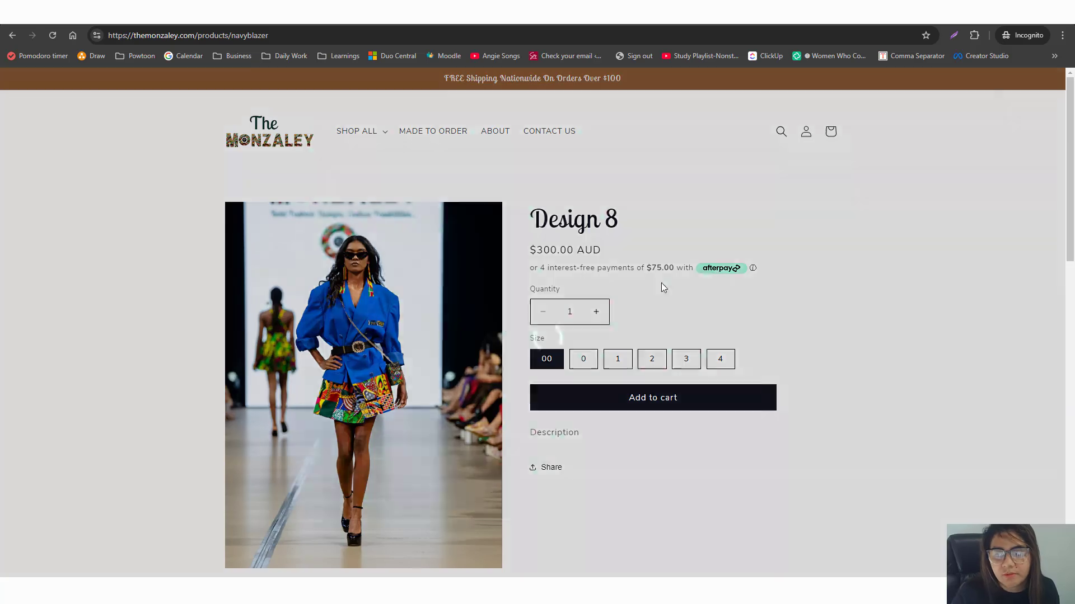
left_click(732, 150)
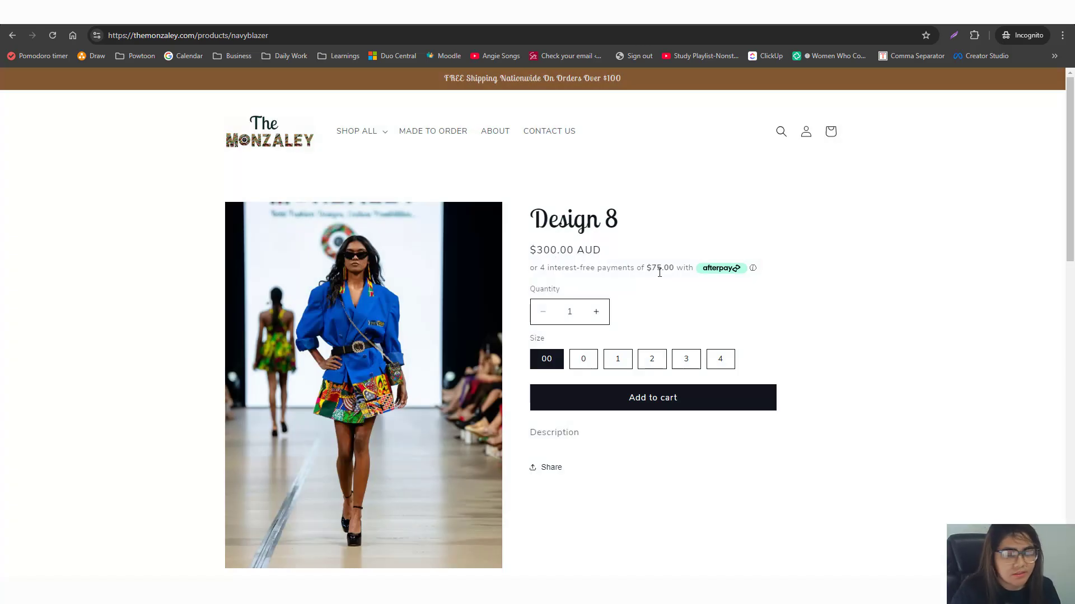
scroll(736, 221, "down", 7)
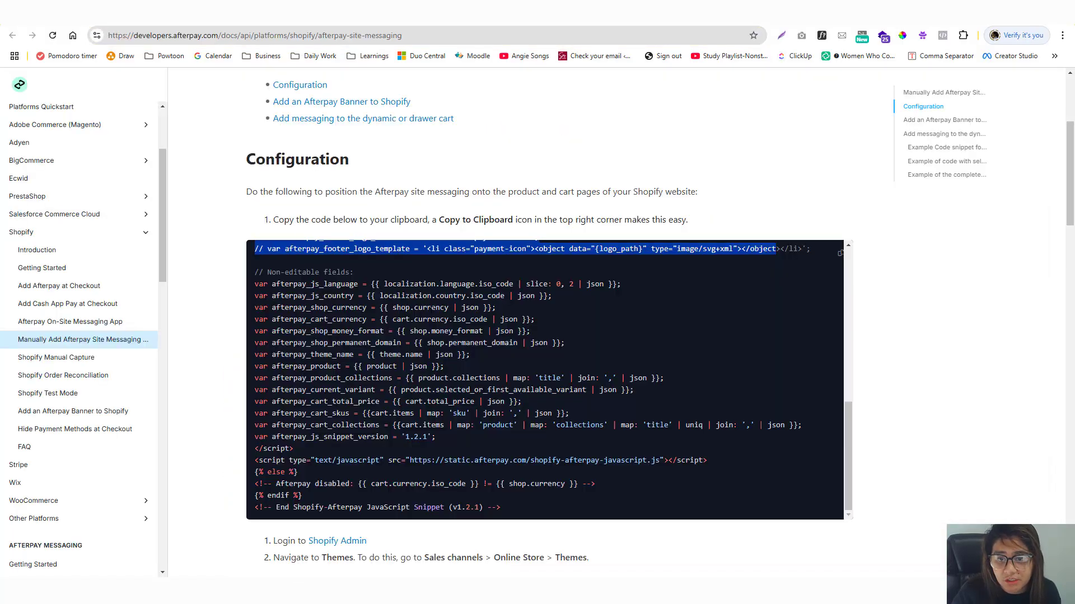
Review the sliding-cart example in the Afterpay docs, then return to the Design 14 product page.
scroll(431, 311, "down", 10)
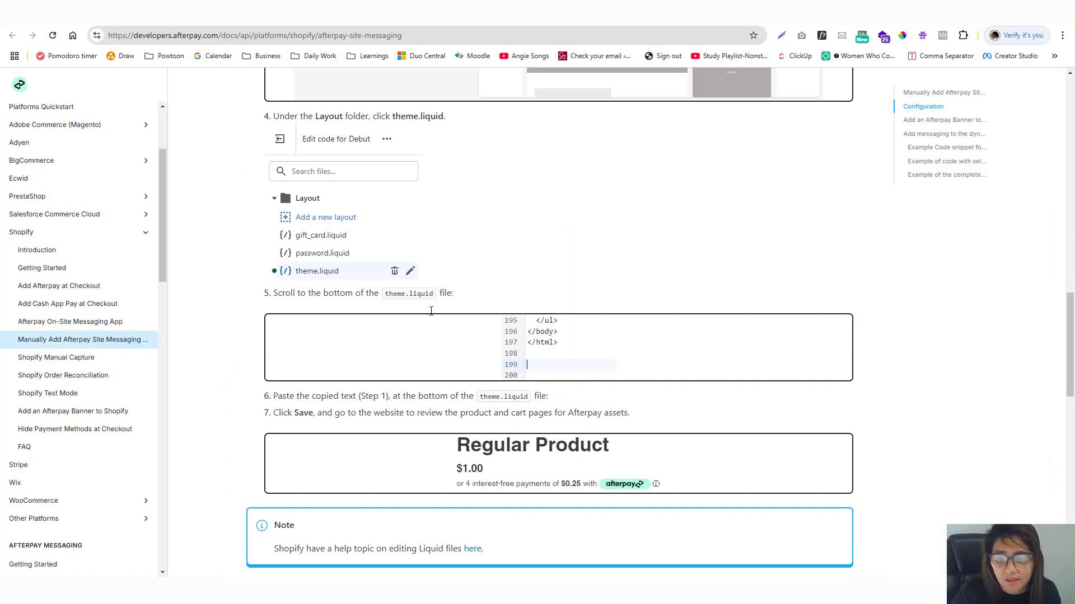
scroll(431, 311, "up", 4)
scroll(431, 314, "down", 9)
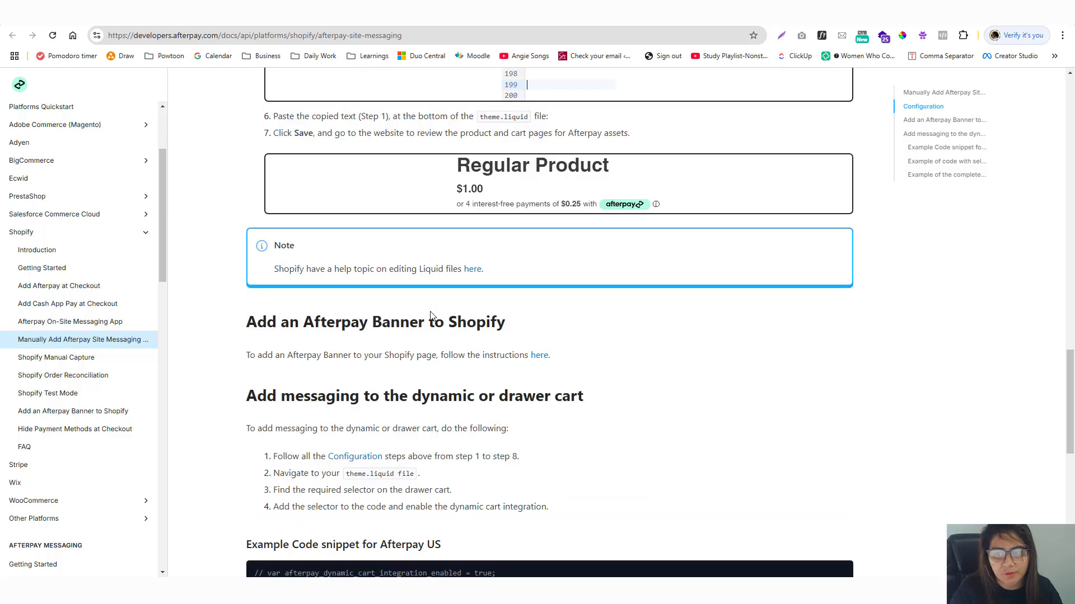
scroll(430, 313, "down", 10)
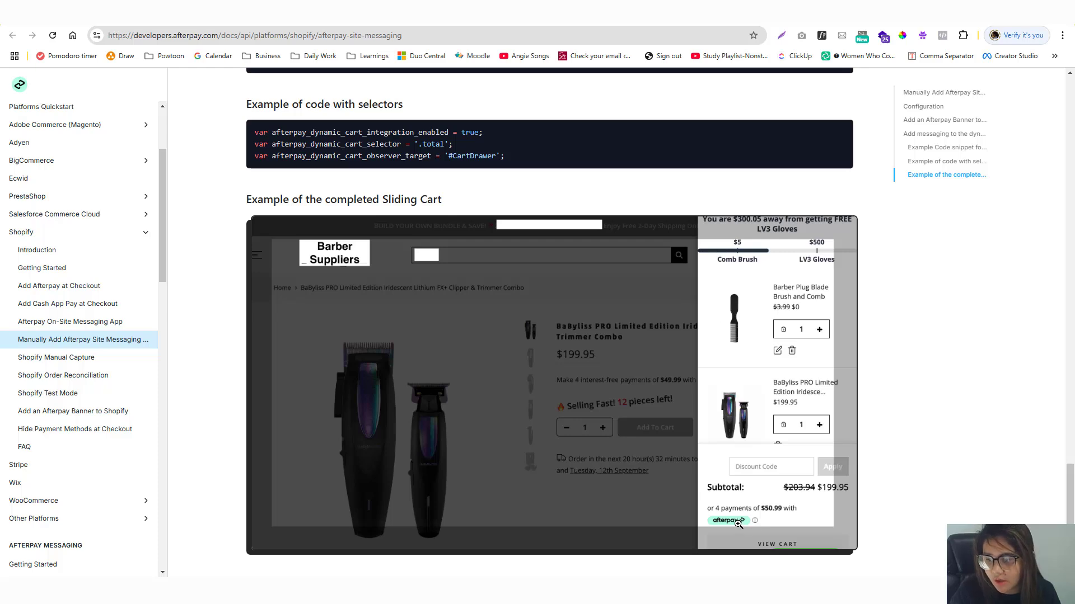
key("ctrl+Tab")
left_click(351, 37)
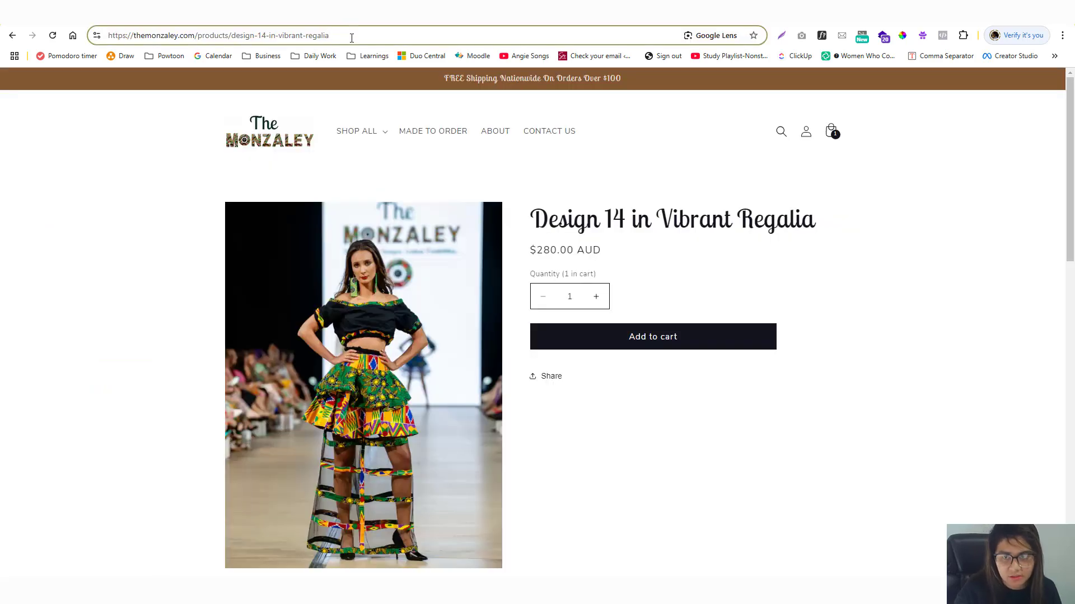
Trim the URL to the store homepage, open it in incognito, and enter the store password.
key("ctrl+BackSpace")
key("ctrl+BackSpace")
key("ctrl+BackSpace")
key("ctrl+BackSpace")
key("ctrl+BackSpace")
key("ctrl+BackSpace")
key("Return")
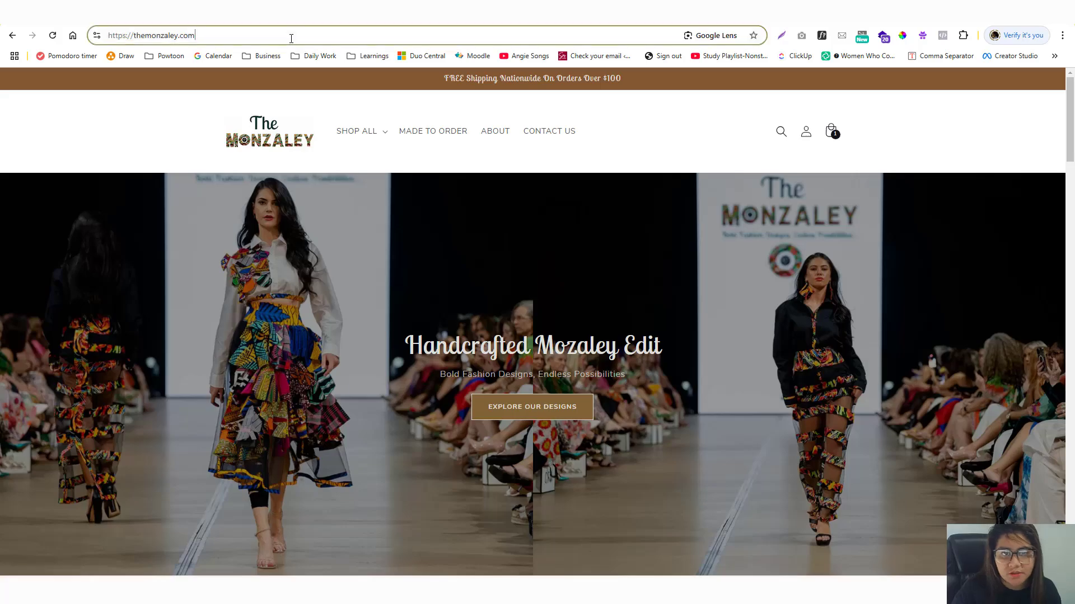
key("ctrl+a")
key("ctrl+c")
key("ctrl+shift+n")
key("ctrl+v")
key("Return")
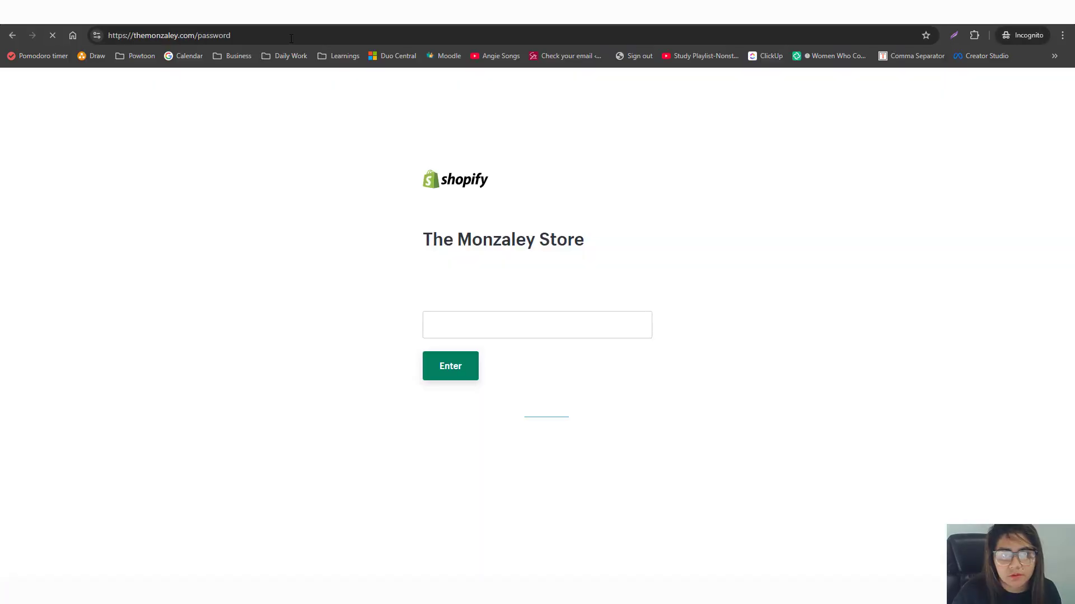
left_click(467, 317)
type("•••••")
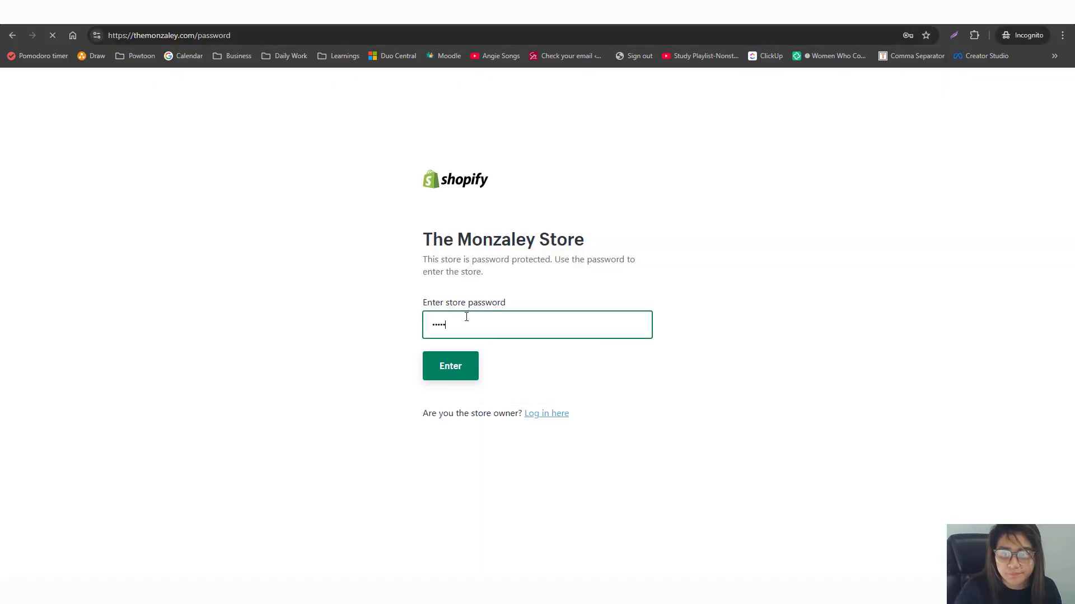
key("Return")
Add Design 14 in Vibrant Regalia to the cart and return to the main browser window.
scroll(505, 289, "down", 9)
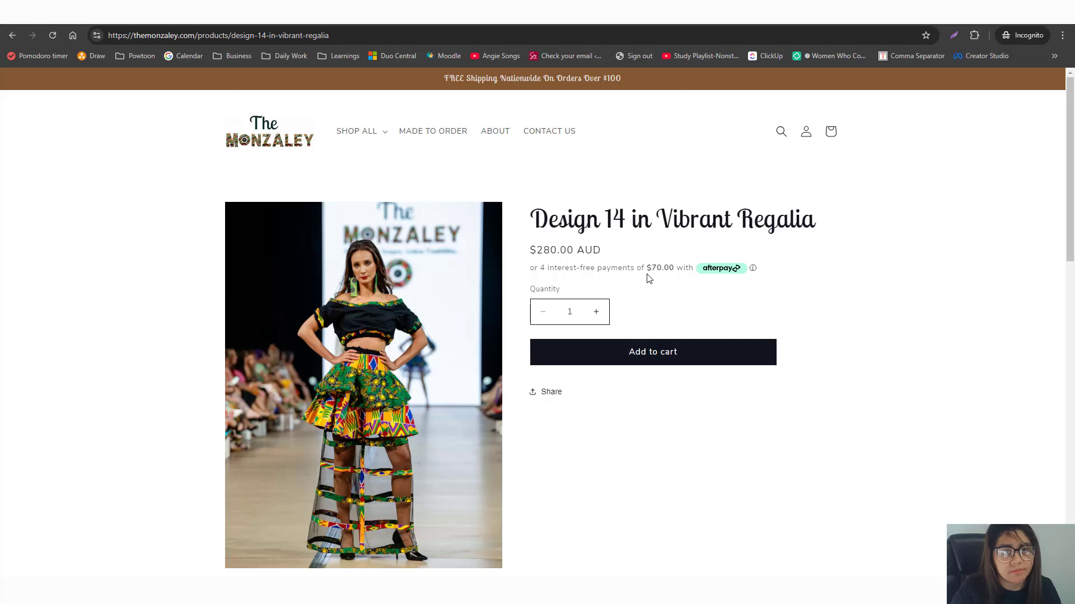
left_click(638, 361)
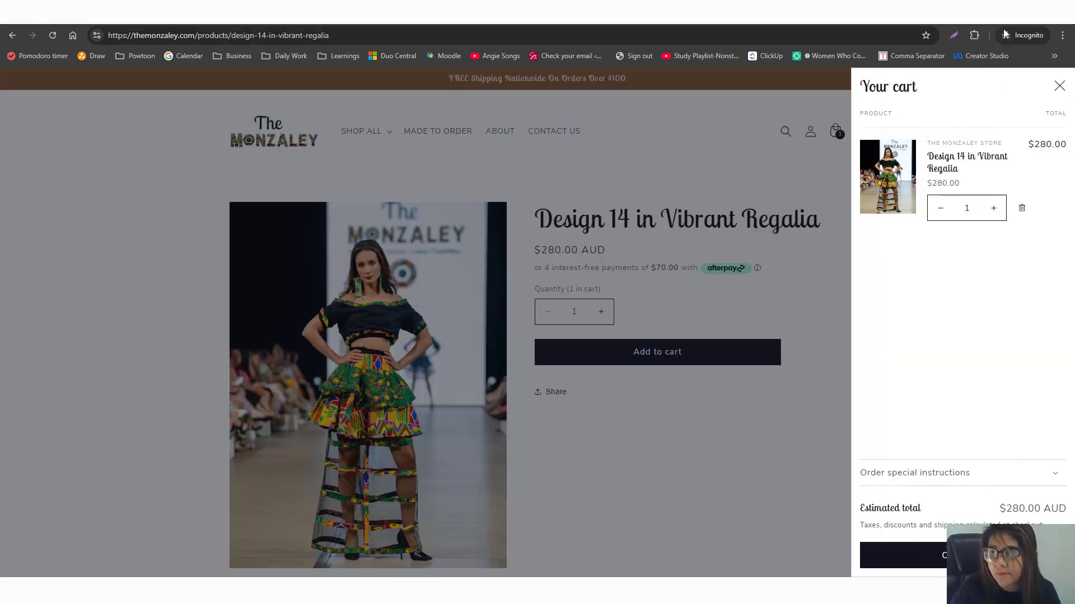
key("alt+Tab")
key("alt+Tab")
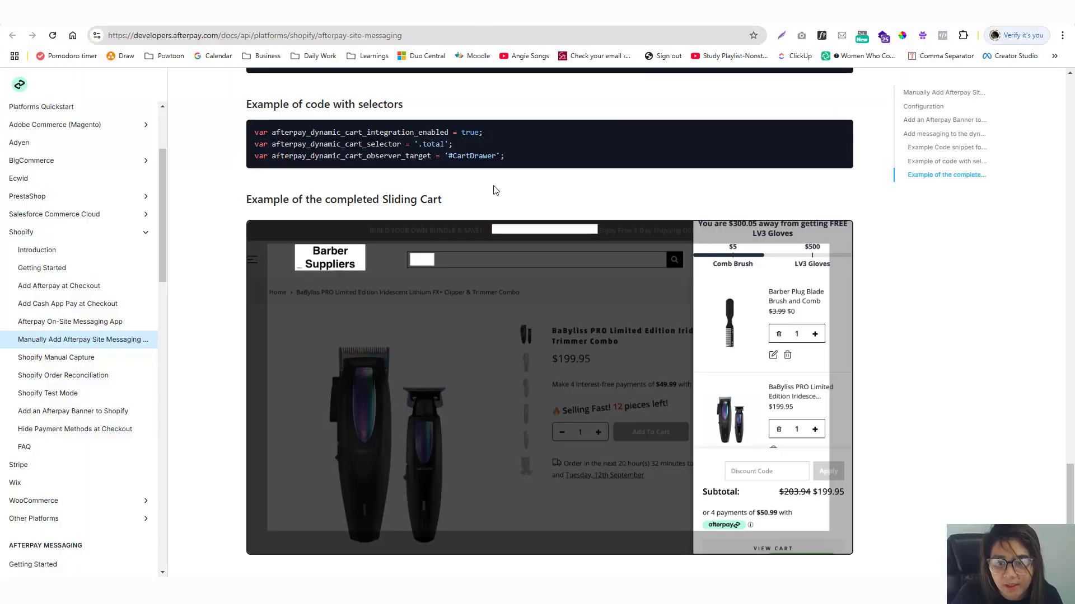
Review the drawer-cart messaging steps and select the first line of the drawer cart snippet.
scroll(767, 326, "up", 10)
scroll(771, 332, "down", 5)
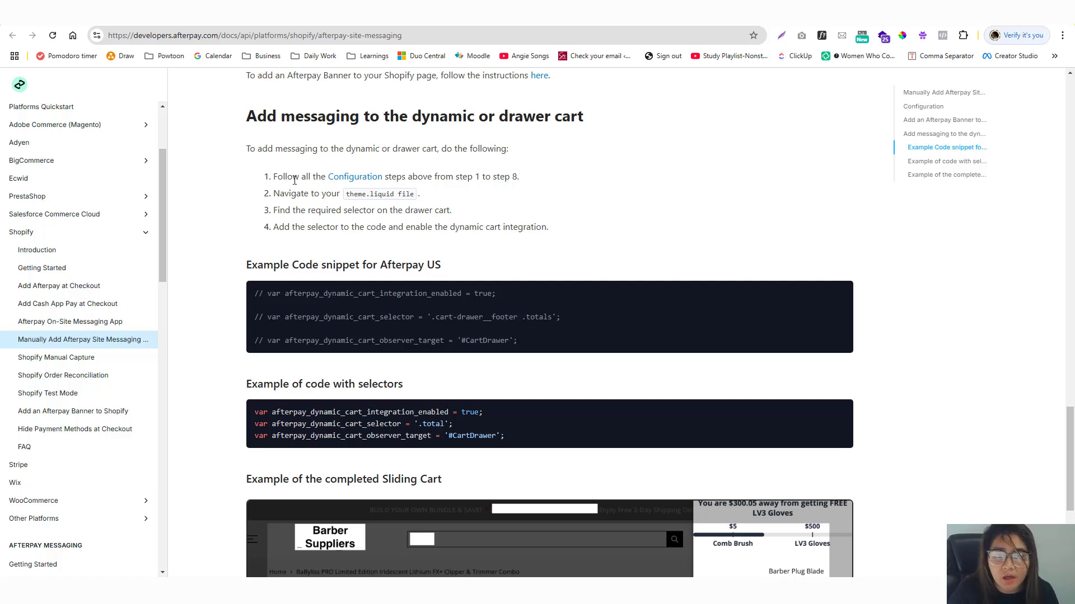
left_click_drag(348, 179, 371, 192)
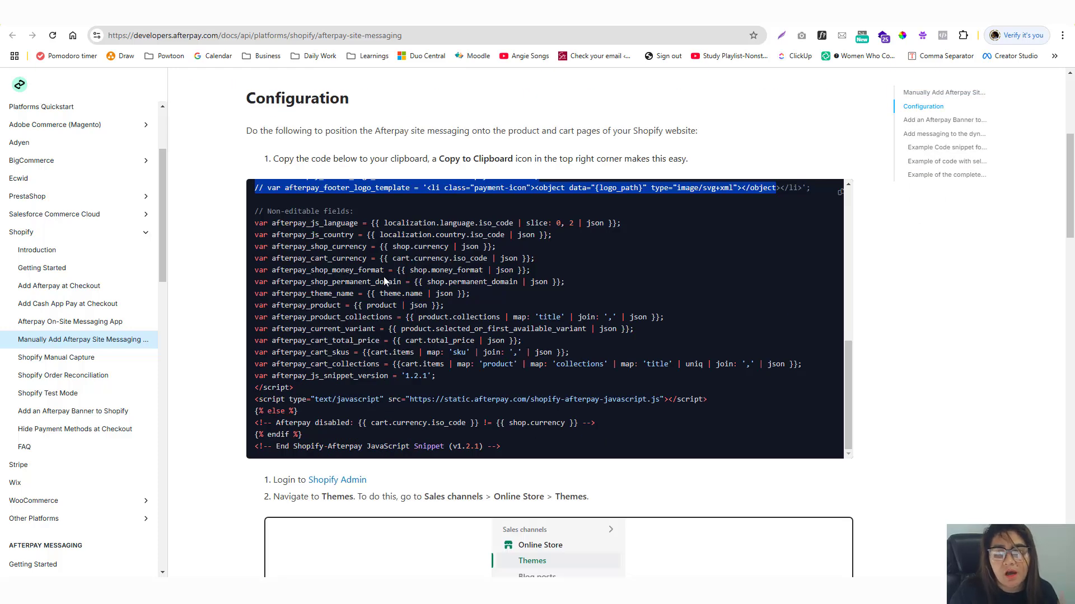
scroll(384, 276, "down", 20)
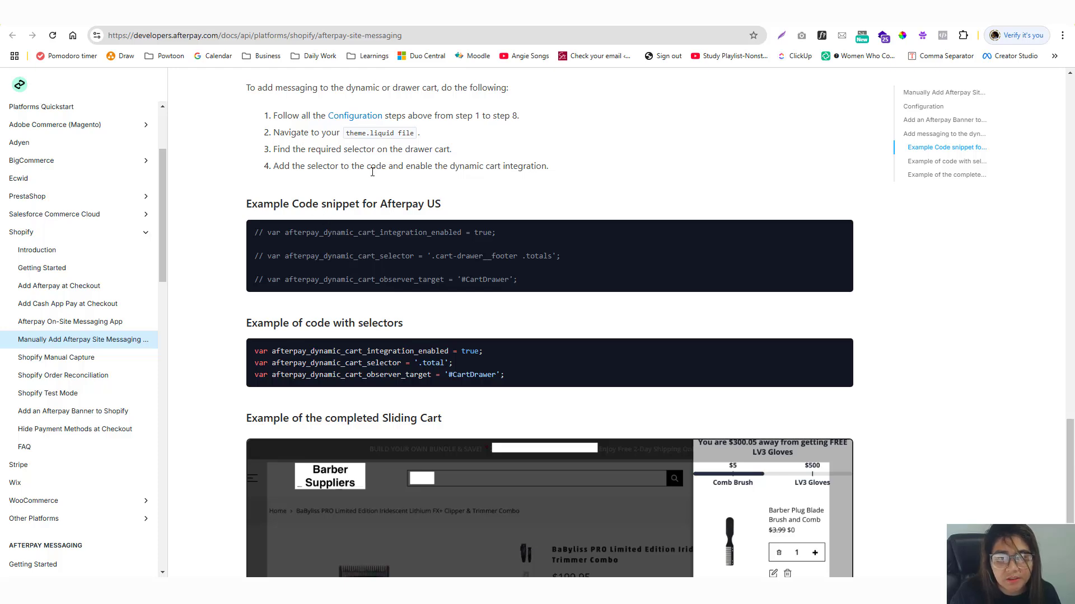
scroll(361, 247, "up", 15)
scroll(364, 232, "down", 6)
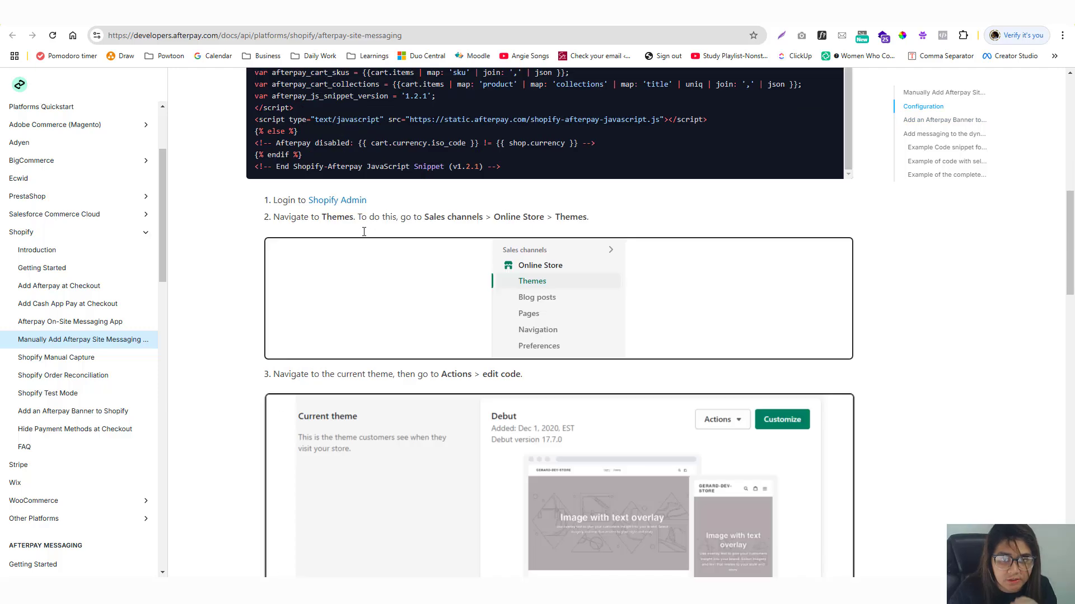
scroll(363, 232, "down", 15)
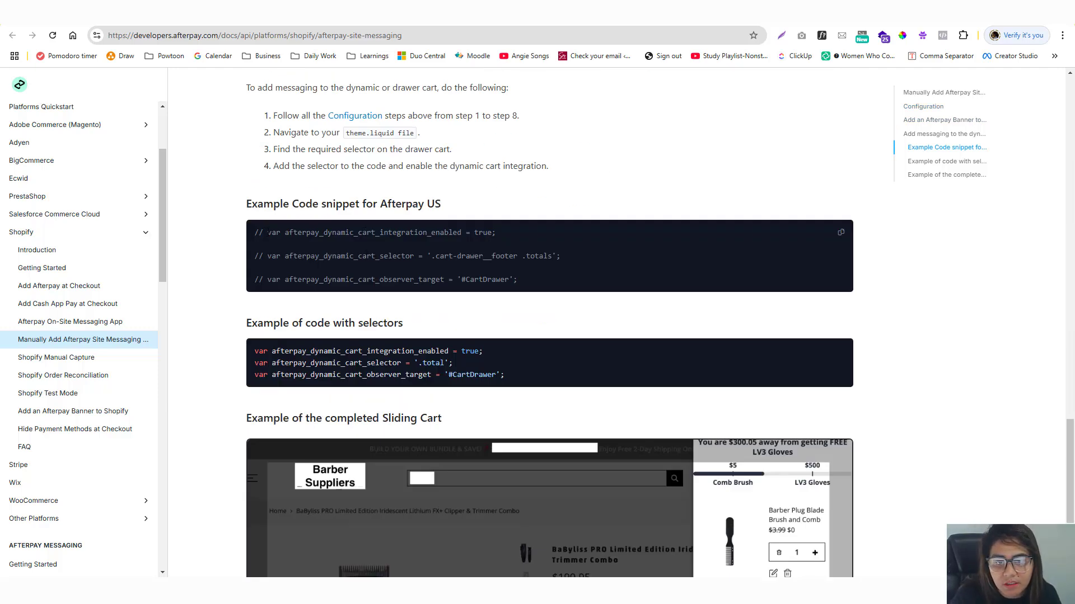
left_click_drag(267, 232, 497, 231)
Copy afterpay_dynamic_cart_integration_enabled from the docs and find it in theme.liquid at line 402.
left_click(347, 11)
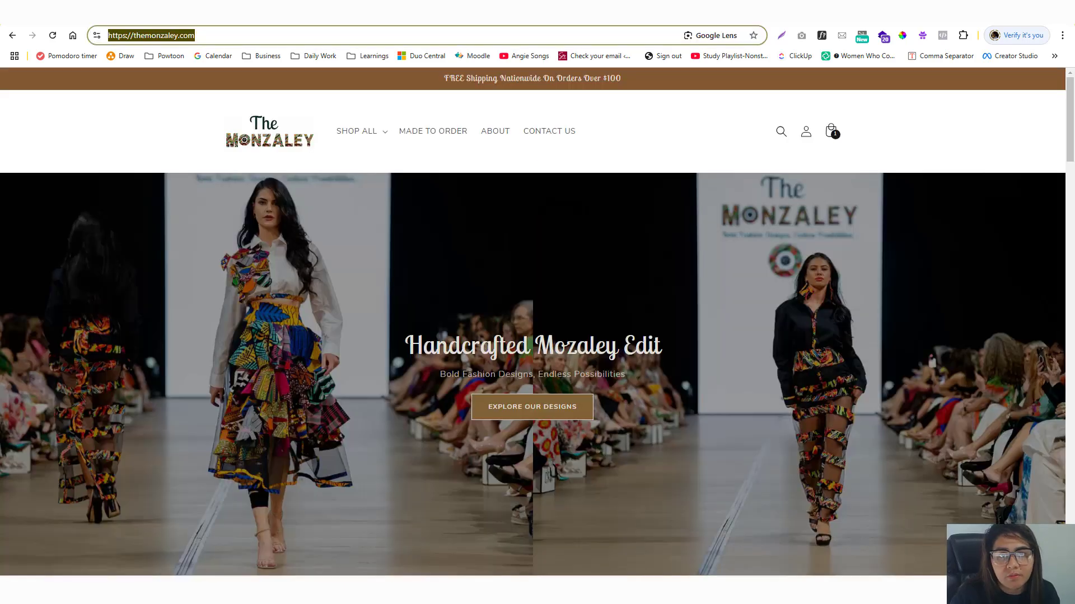
left_click(250, 11)
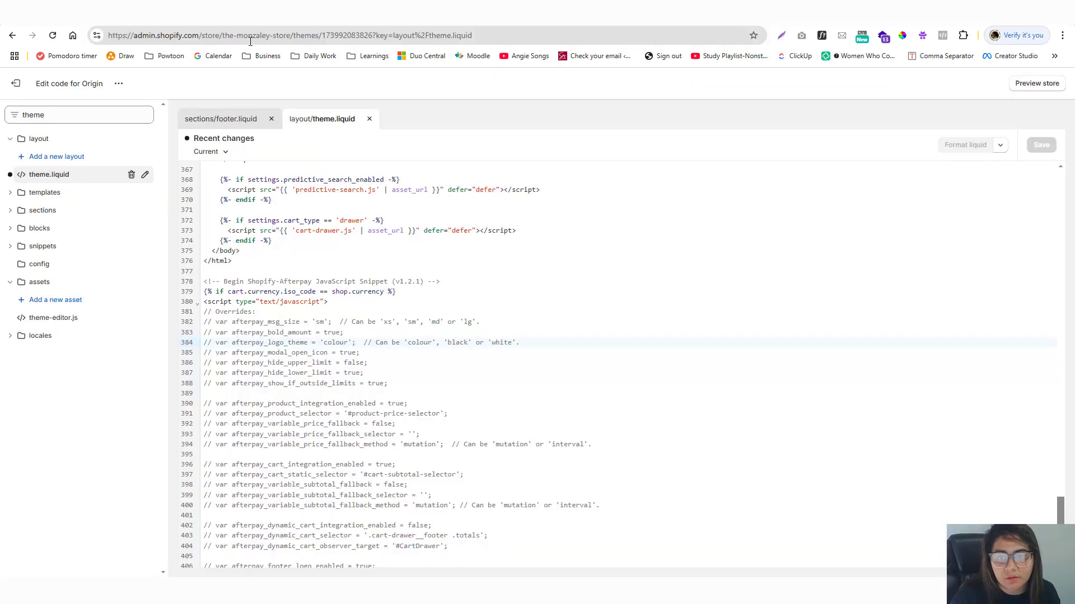
double_click(217, 321)
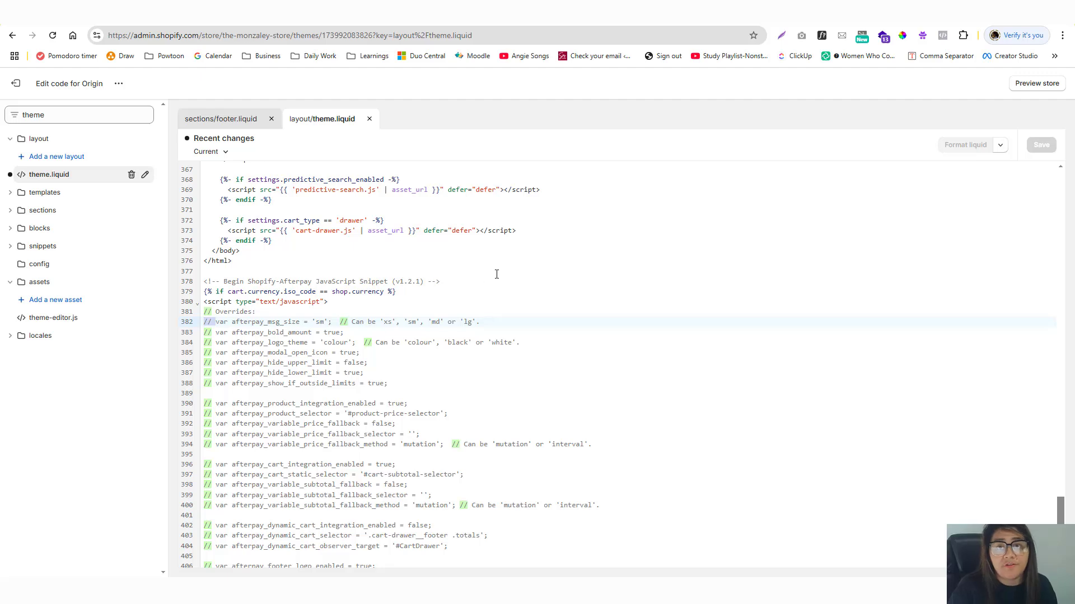
left_click(444, 11)
key("ctrl+1")
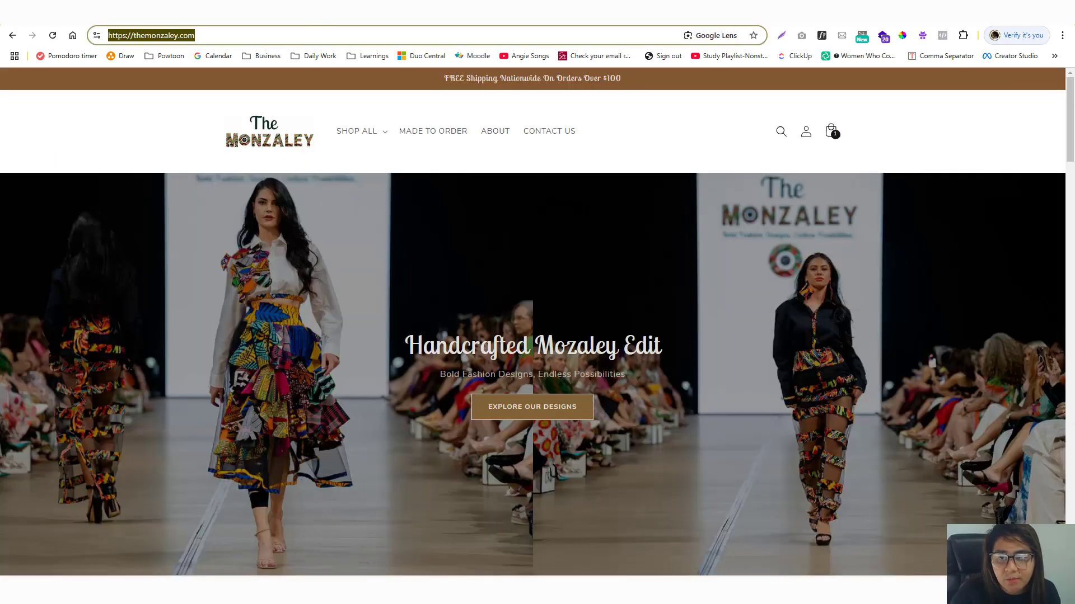
key("ctrl+Tab")
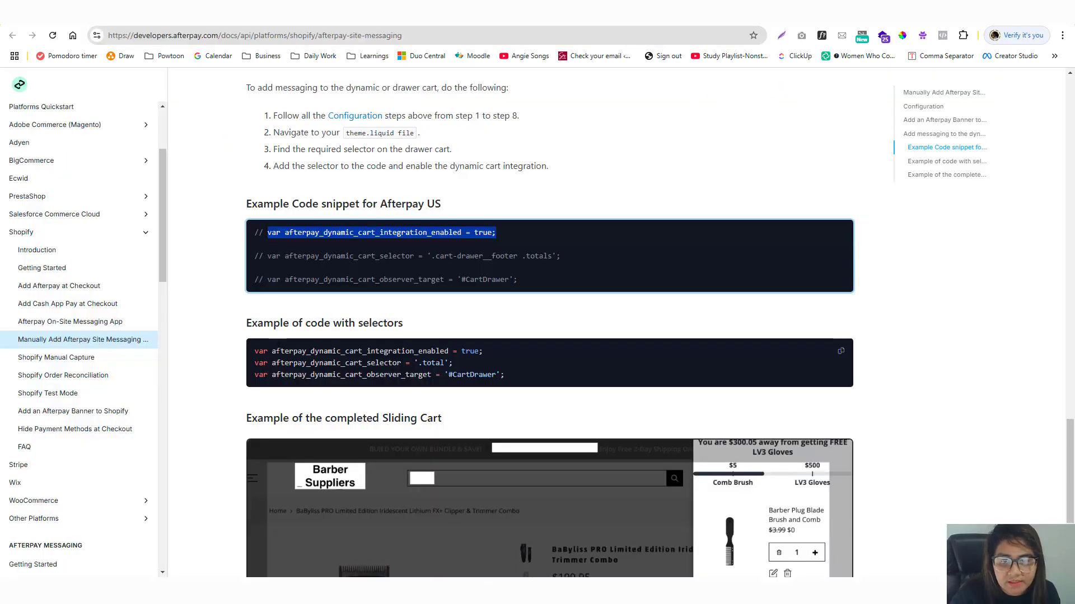
left_click_drag(259, 233, 283, 232)
left_click(413, 232)
key("ctrl+c")
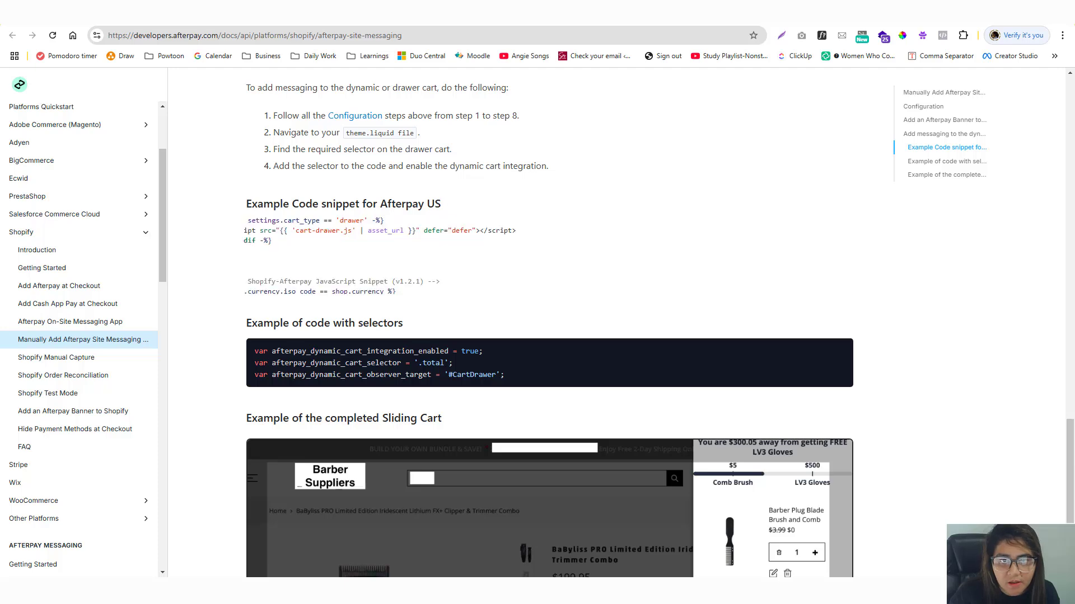
key("ctrl+shift+Tab")
key("ctrl+v")
left_click(638, 533)
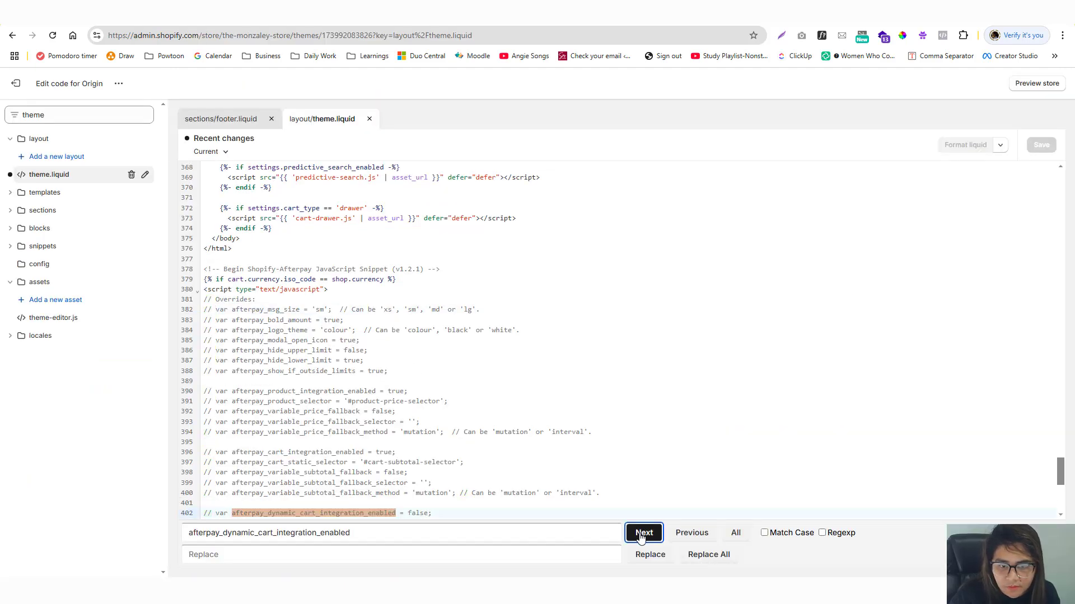
Remove the // from lines 402–404 (enable, '.cart-drawer__footer .totals' selector, '#CartDrawer' target) and save.
scroll(283, 425, "down", 5)
left_click(218, 233)
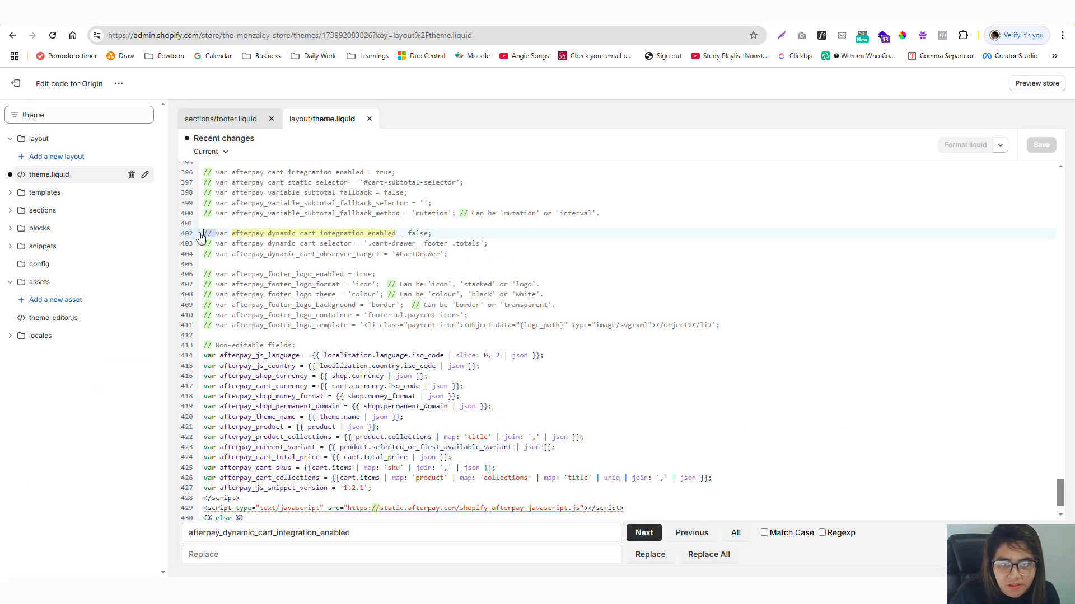
key("BackSpace")
key("BackSpace")
key("BackSpace")
key("ctrl+Tab")
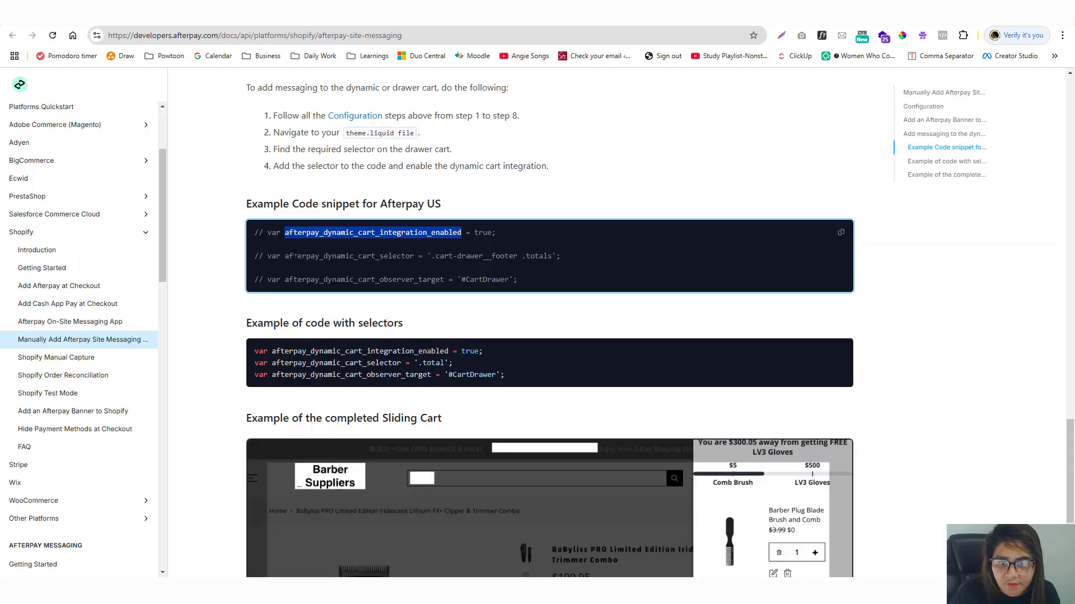
key("ctrl+shift+Tab")
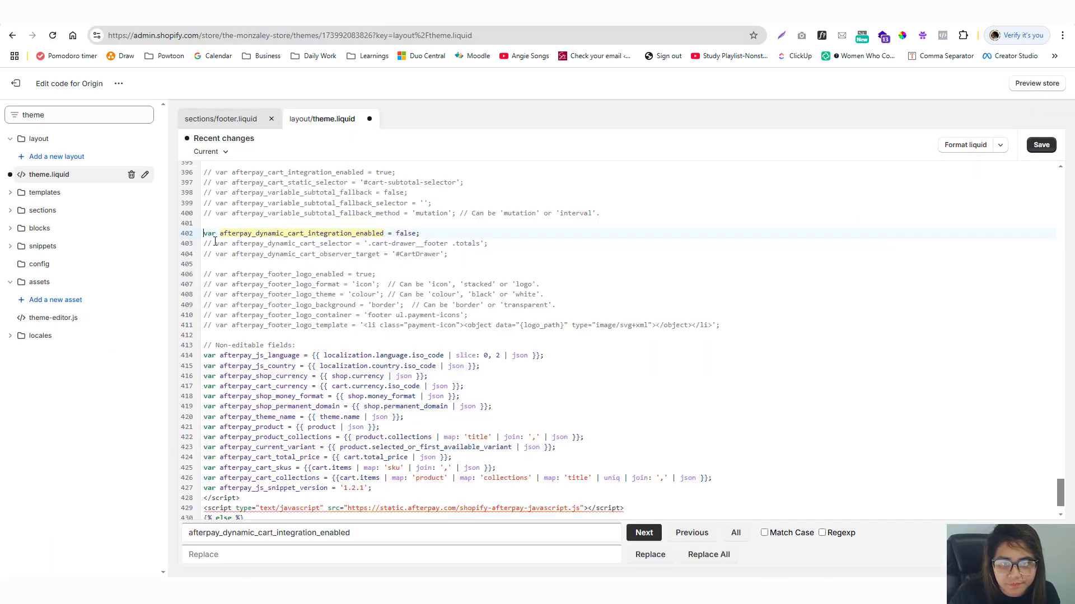
left_click(215, 241)
key("BackSpace")
key("BackSpace")
key("BackSpace")
key("ctrl+Tab")
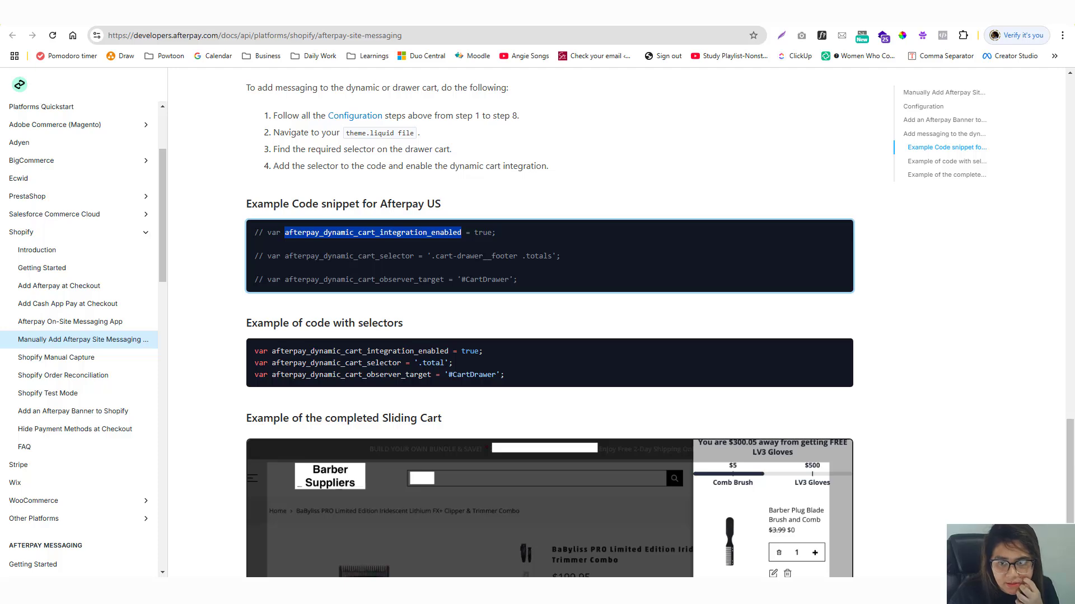
key("ctrl+shift+Tab")
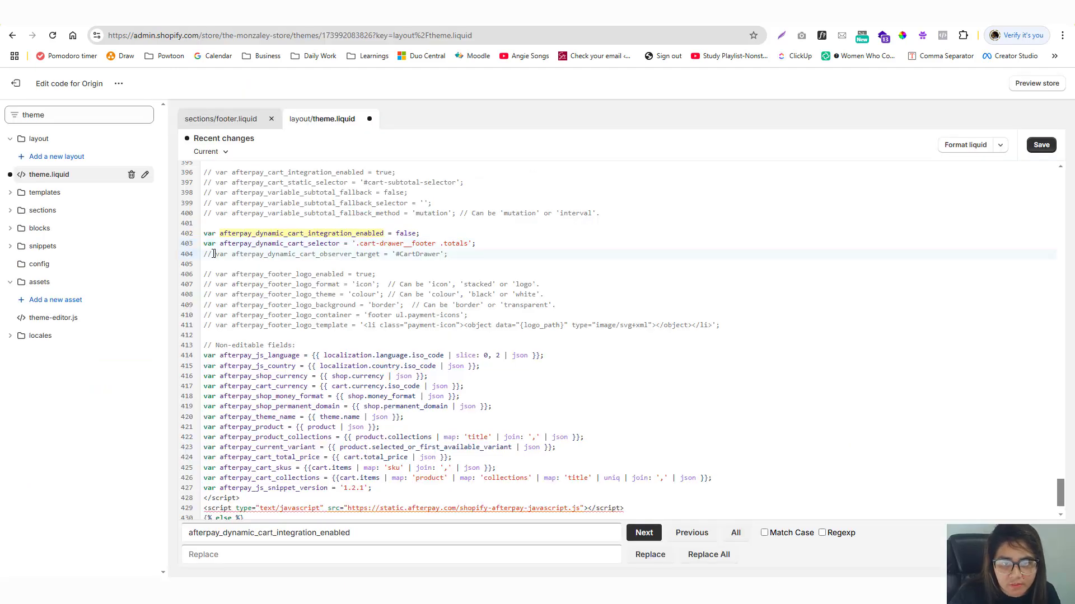
left_click(215, 254)
key("BackSpace")
key("BackSpace")
key("BackSpace")
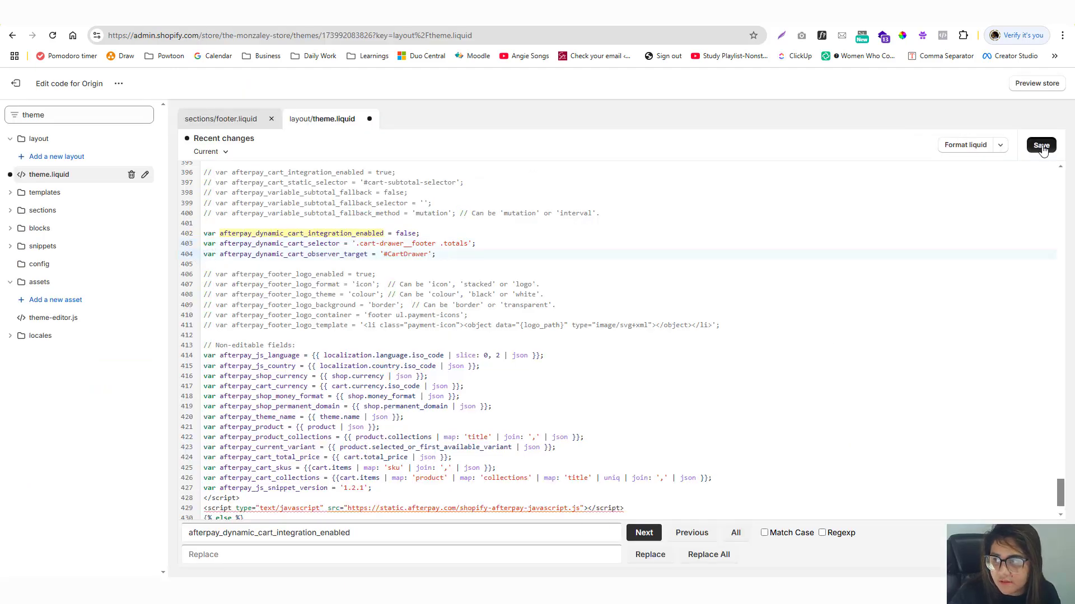
left_click(1041, 147)
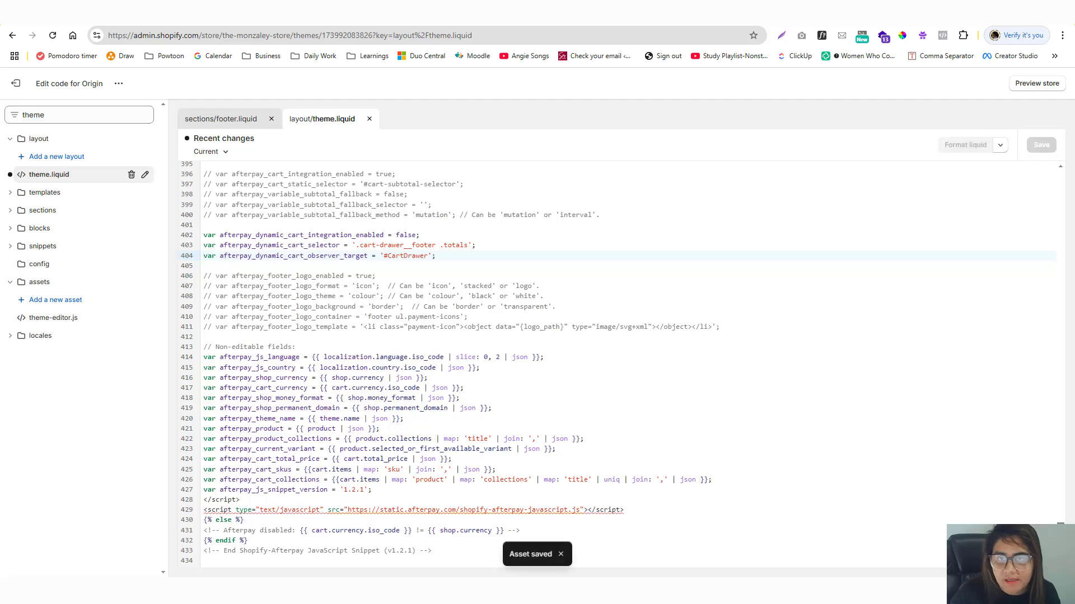
key("ctrl+Tab")
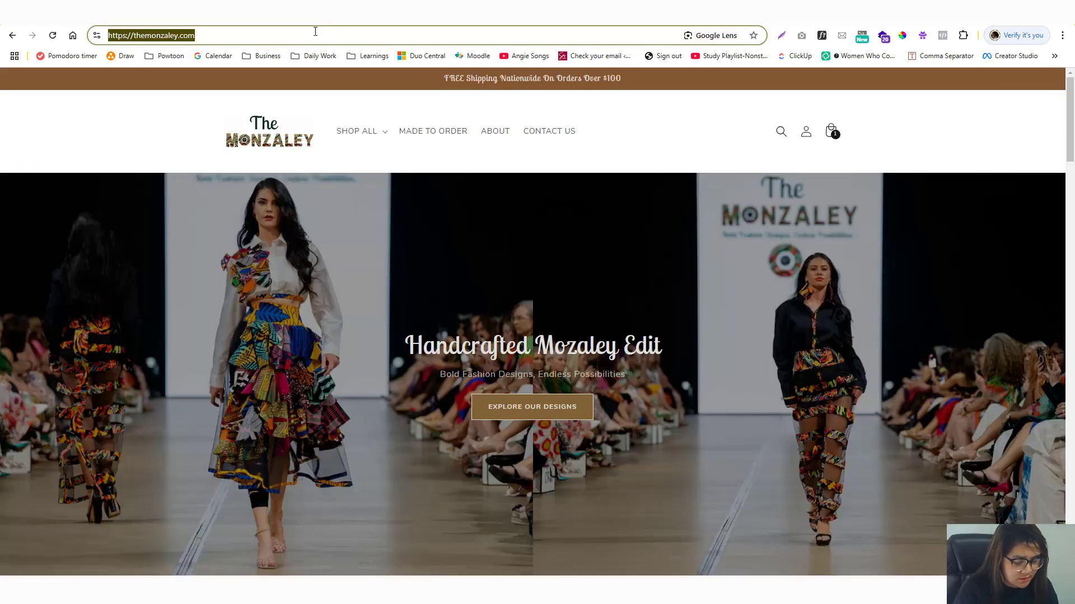
Open the storefront in a private window, enter the store password, and add Design 14 to the cart.
key("ctrl+shift+n")
key("ctrl+v")
key("Return")
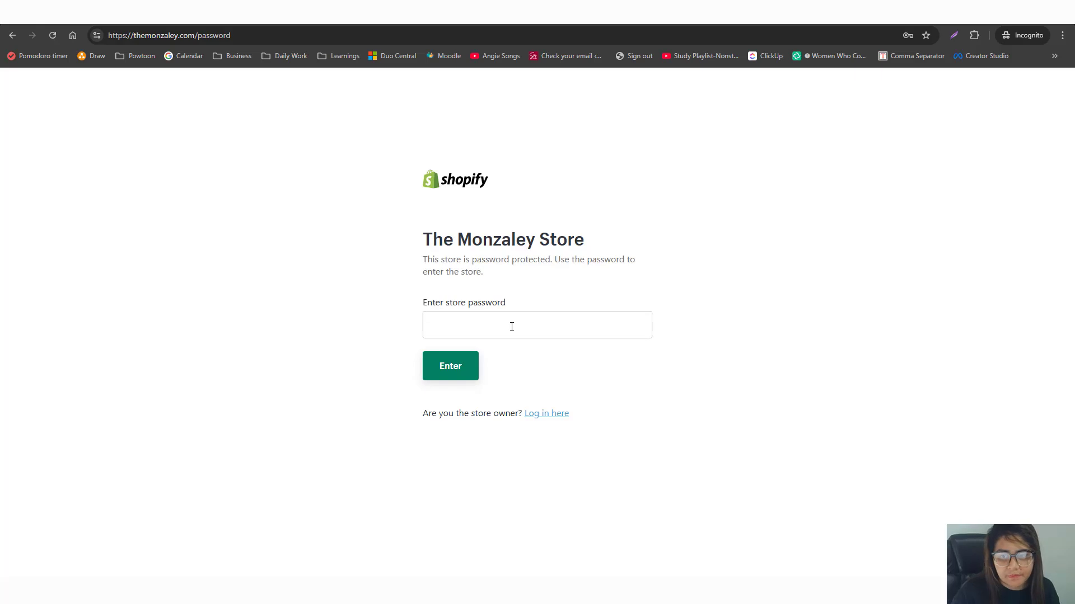
left_click(512, 327)
type("123")
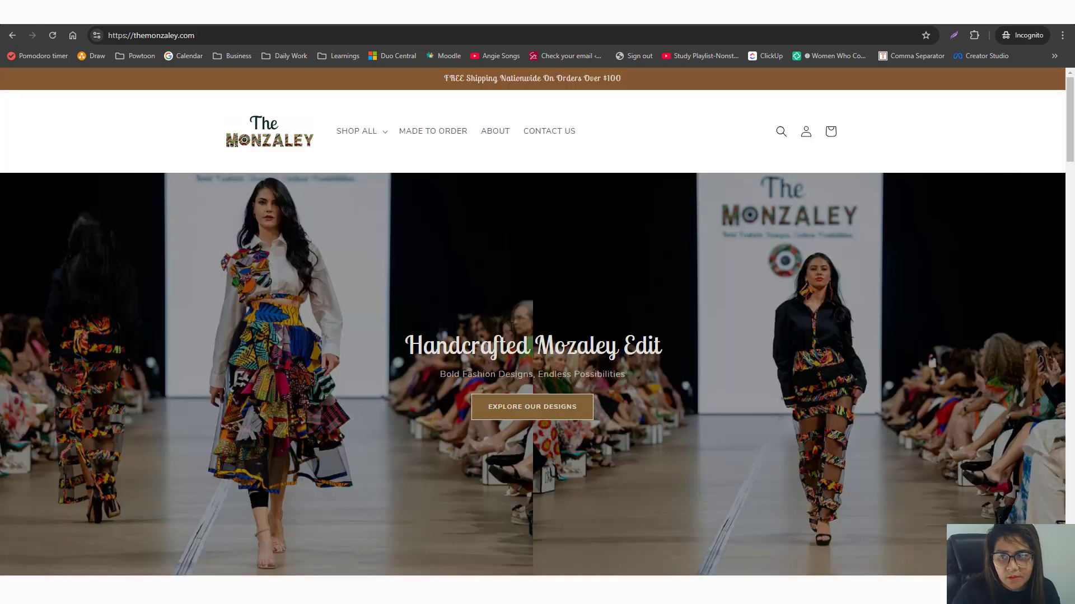
scroll(478, 338, "down", 8)
left_click(479, 339)
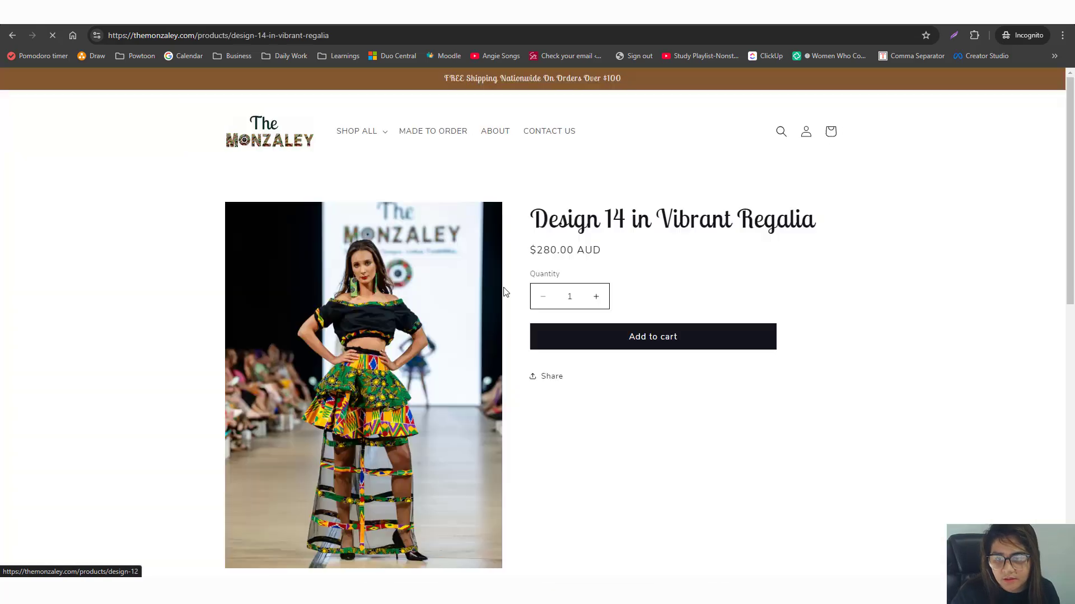
left_click(640, 354)
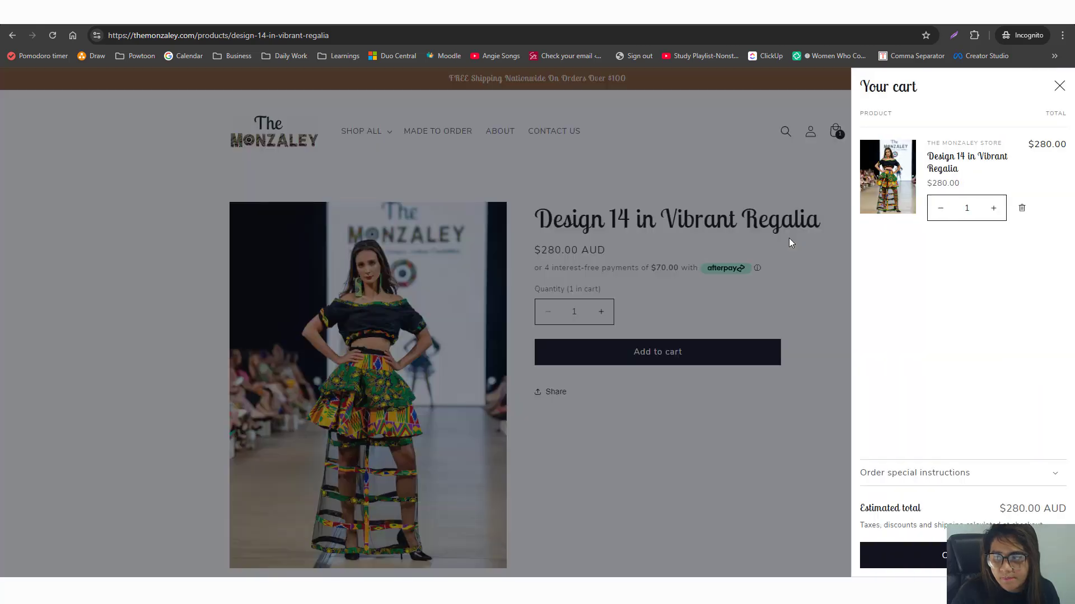
Check the cart drawer and cart page for an Afterpay line under the Design 14 item.
left_click(980, 475)
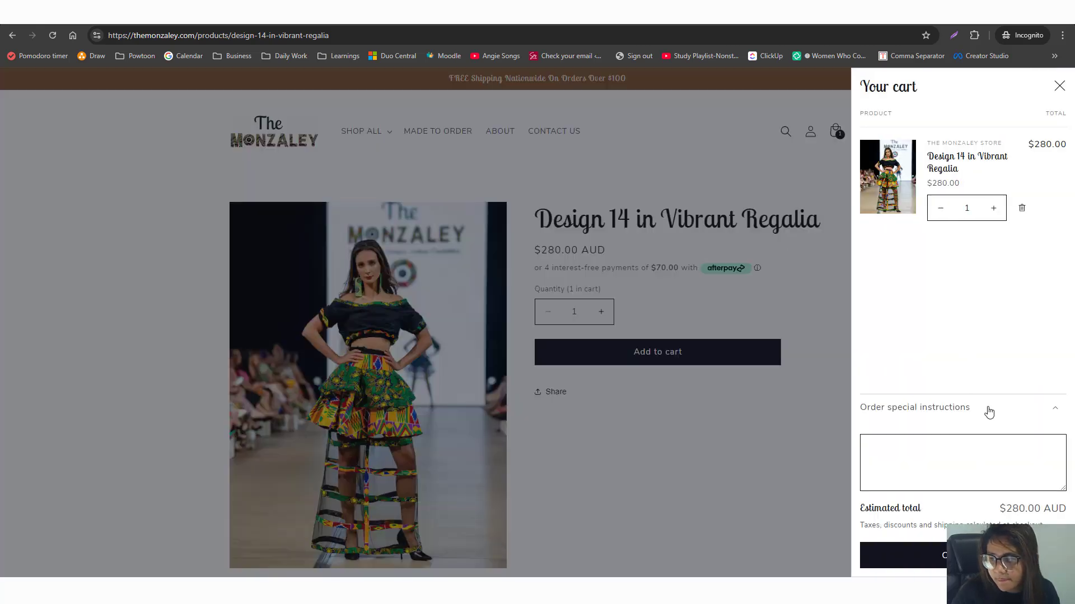
left_click(1058, 89)
left_click(832, 135)
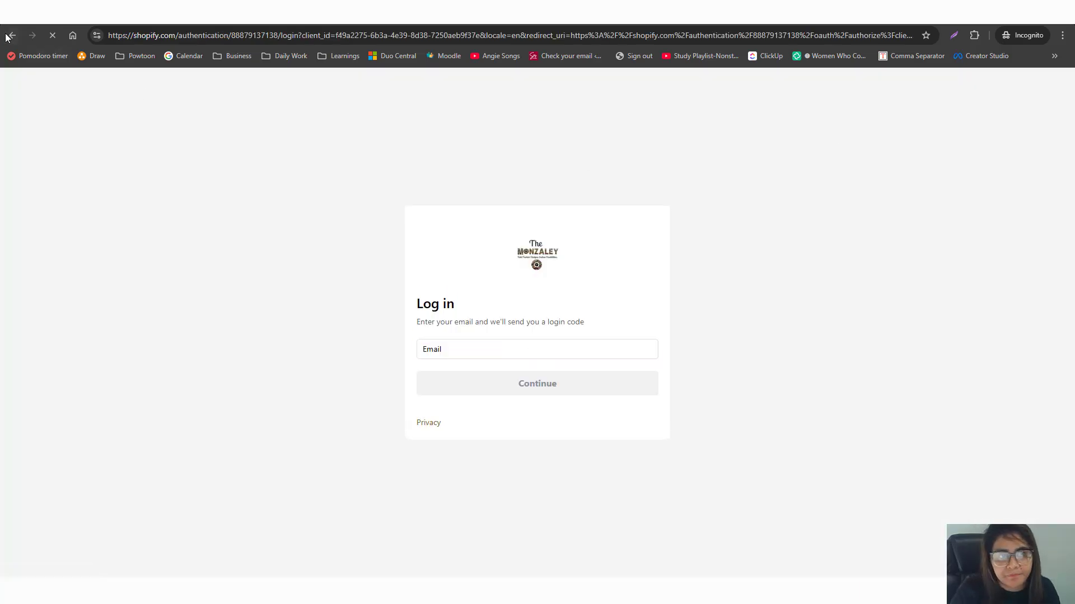
left_click(12, 35)
left_click(833, 132)
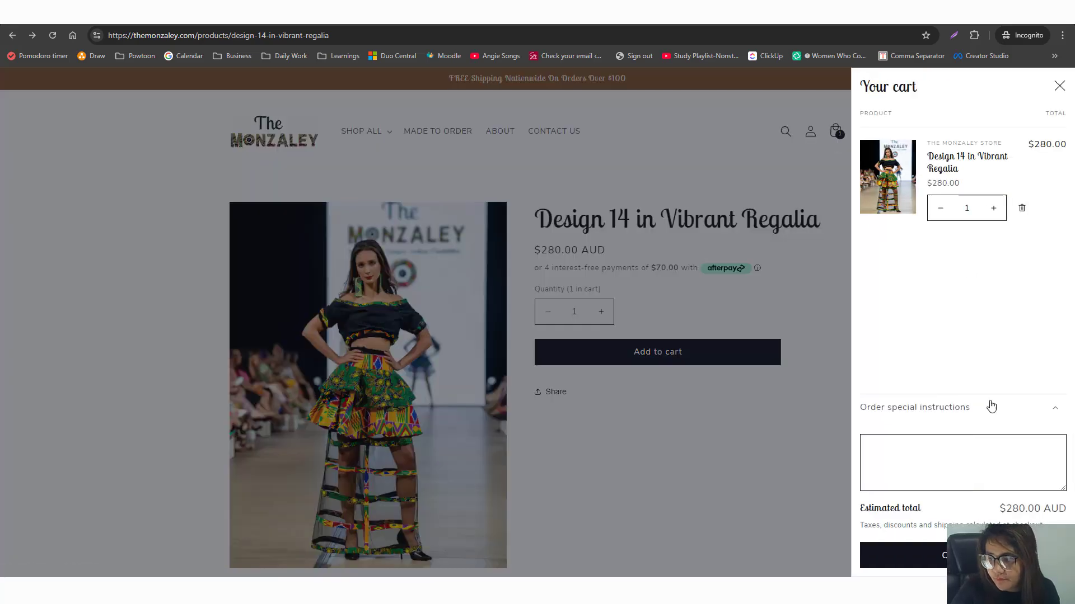
left_click(456, 35)
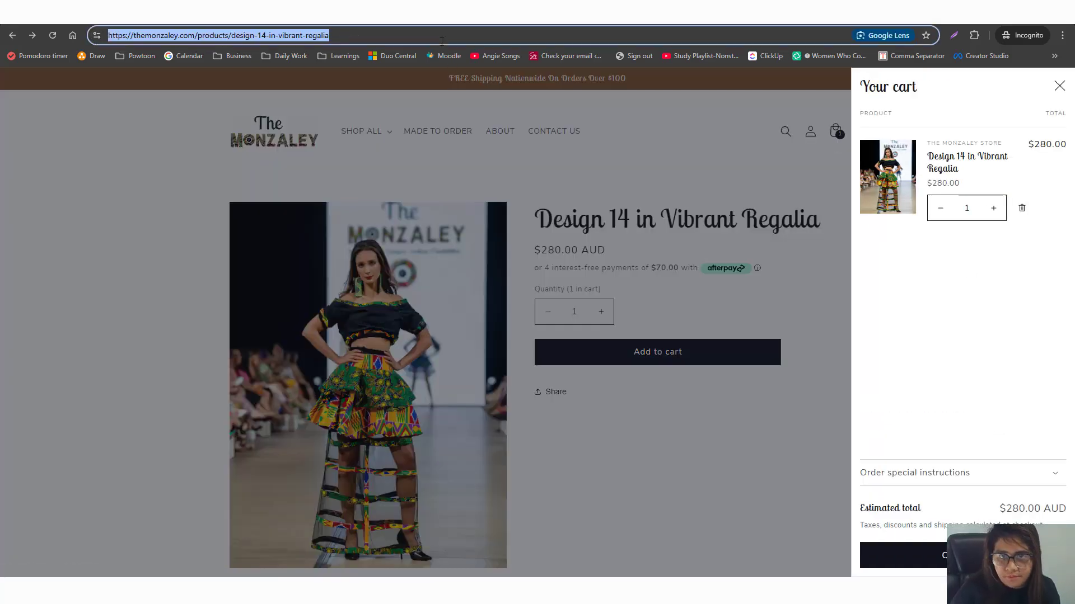
left_click(773, 168)
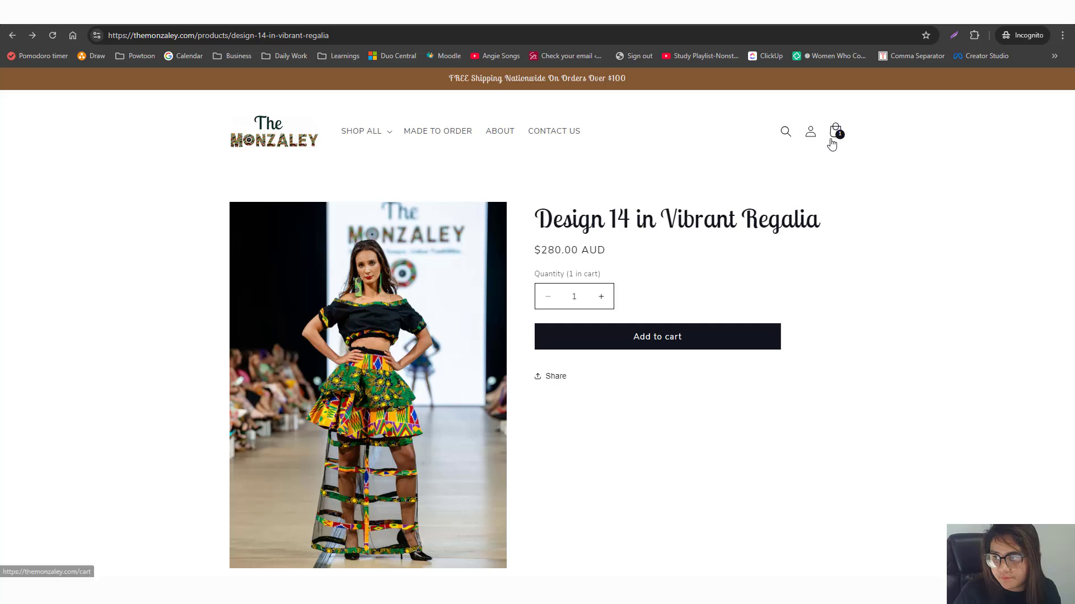
left_click(832, 137)
left_click(362, 35)
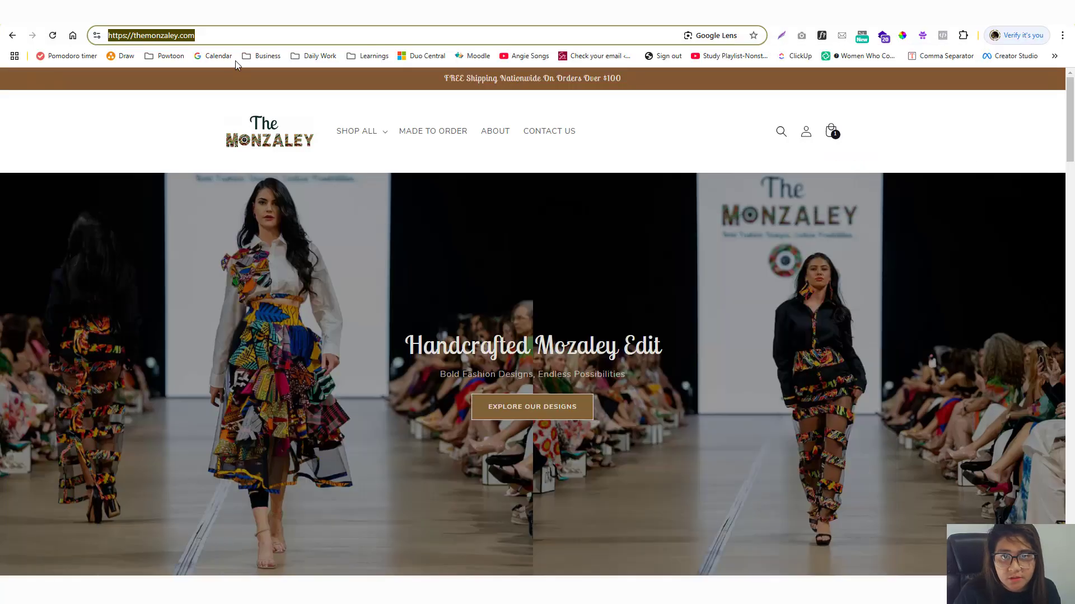
Preview the storefront from the theme code editor and check its cart.
key("alt+Tab")
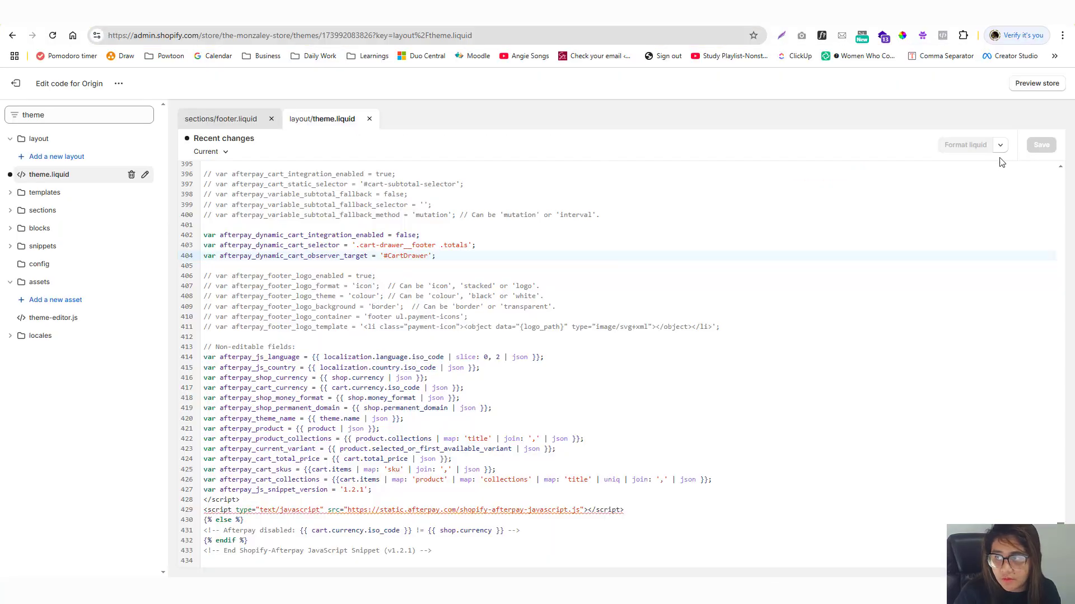
left_click(1036, 84)
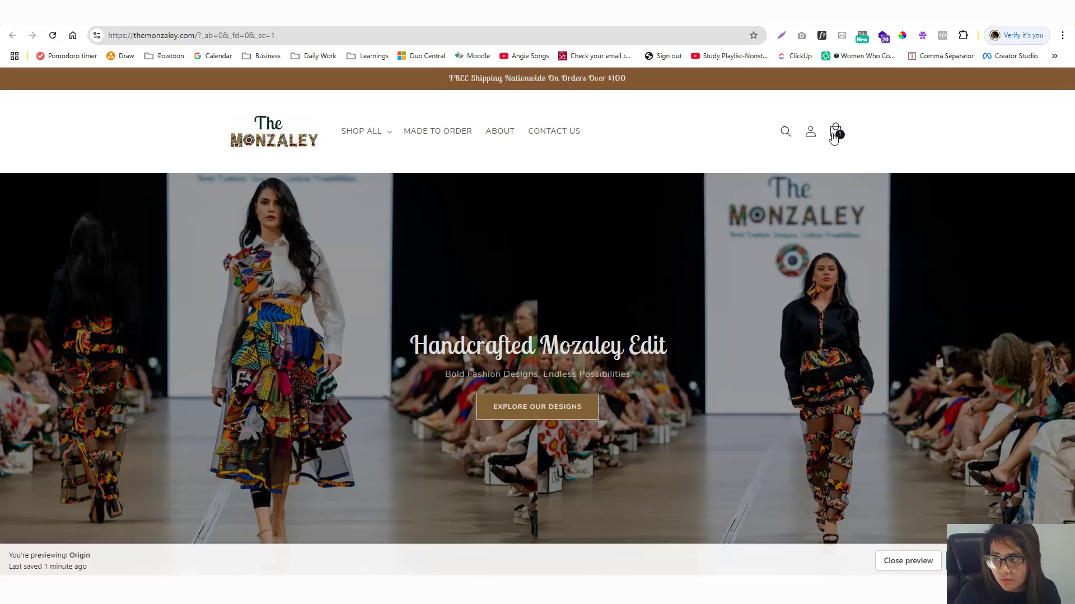
left_click(835, 131)
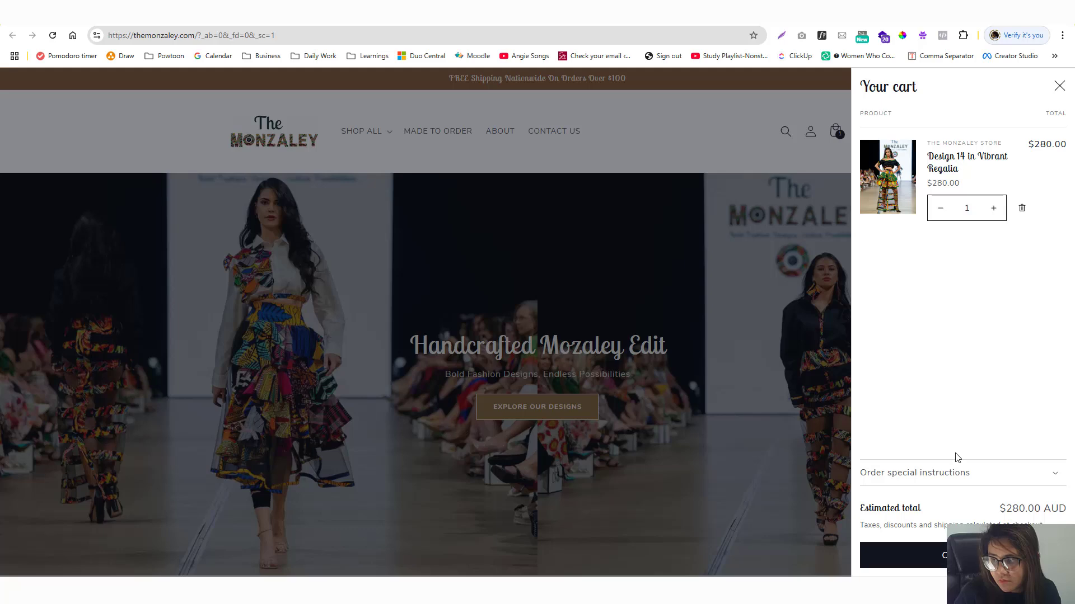
key("ctrl+w")
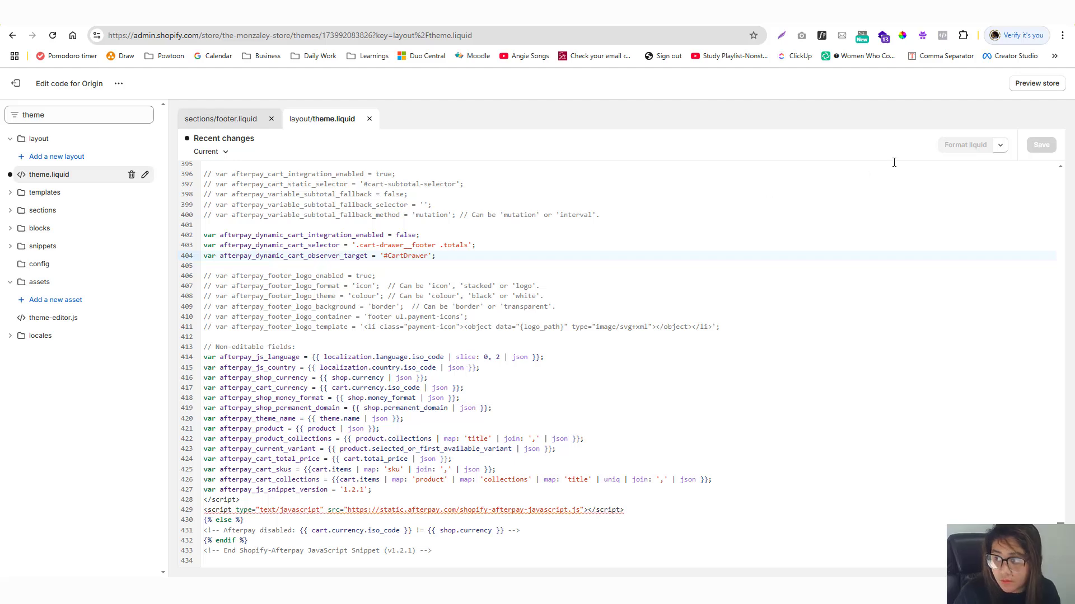
Open the trimmed preview URL in a new private window and view the cart with Design 14 at $280.00.
left_click(1037, 83)
left_click(360, 35)
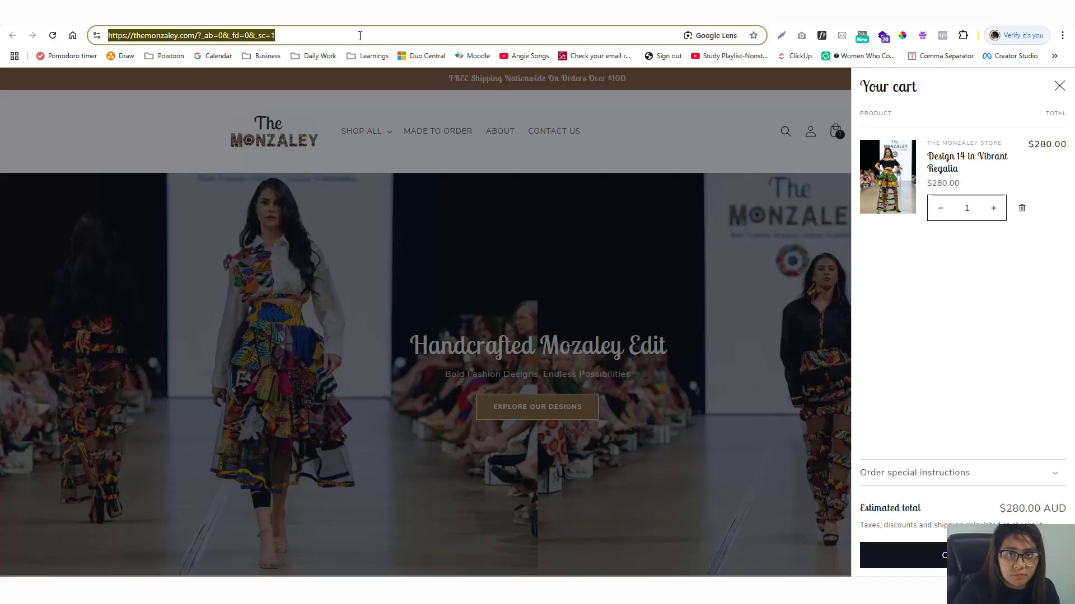
key("ctrl+c")
key("ctrl+shift+n")
key("ctrl+v")
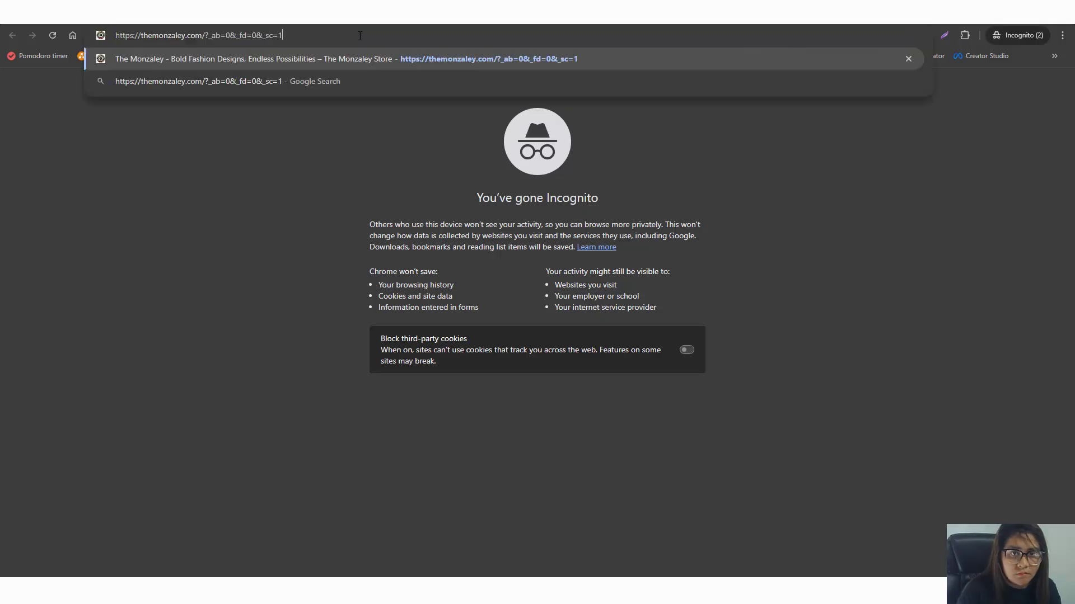
key("BackSpace")
key("BackSpace")
key("BackSpace")
key("BackSpace")
key("BackSpace")
key("BackSpace")
key("BackSpace")
key("BackSpace")
key("BackSpace")
key("BackSpace")
key("BackSpace")
key("BackSpace")
key("BackSpace")
key("BackSpace")
key("BackSpace")
key("BackSpace")
key("BackSpace")
key("Return")
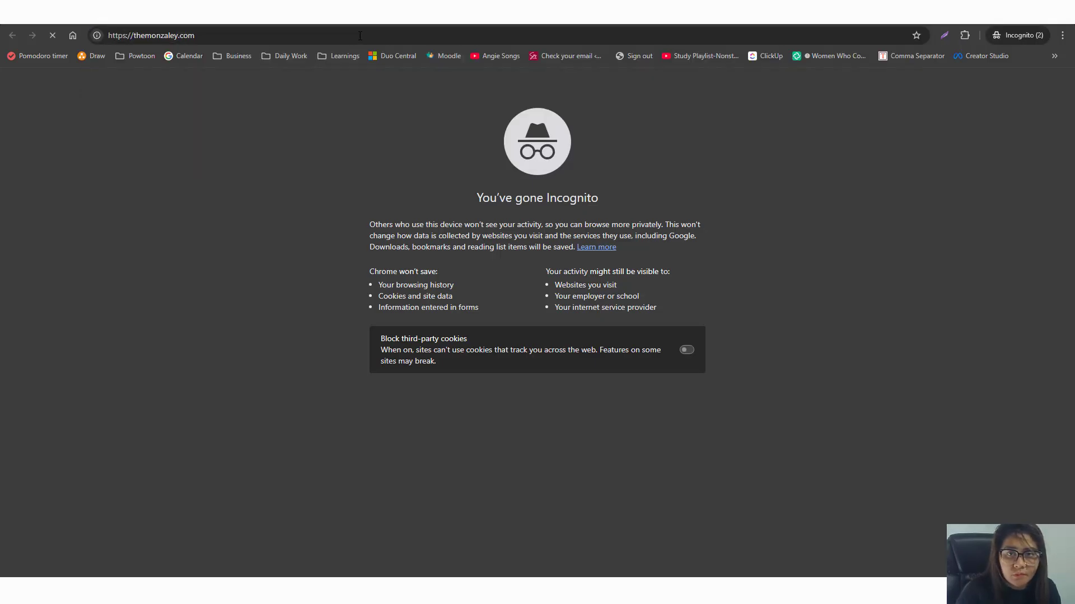
scroll(364, 275, "down", 10)
scroll(364, 276, "up", 10)
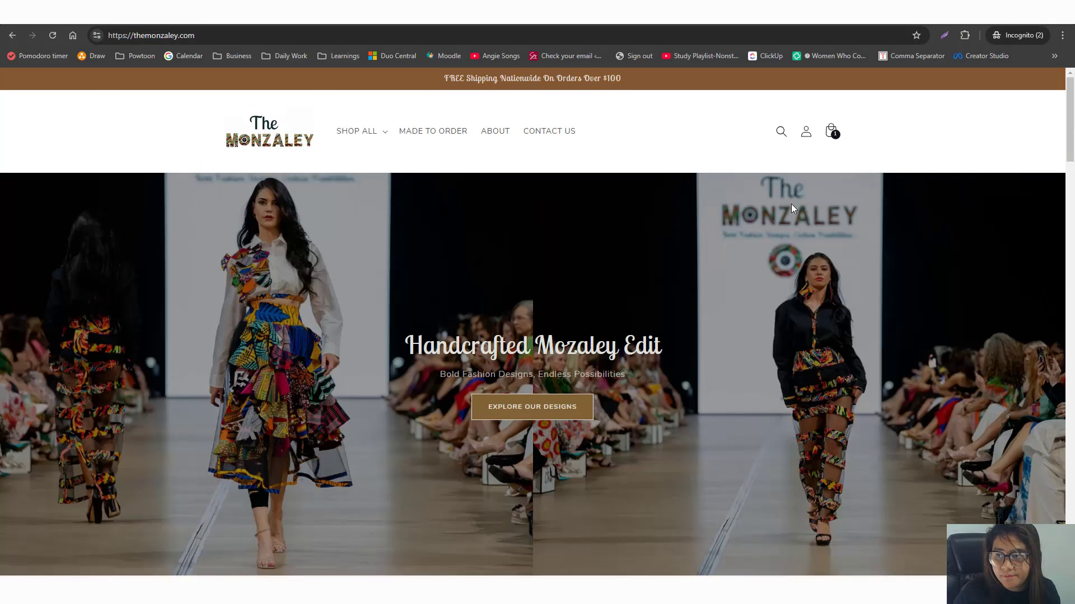
left_click(835, 131)
left_click(225, 35)
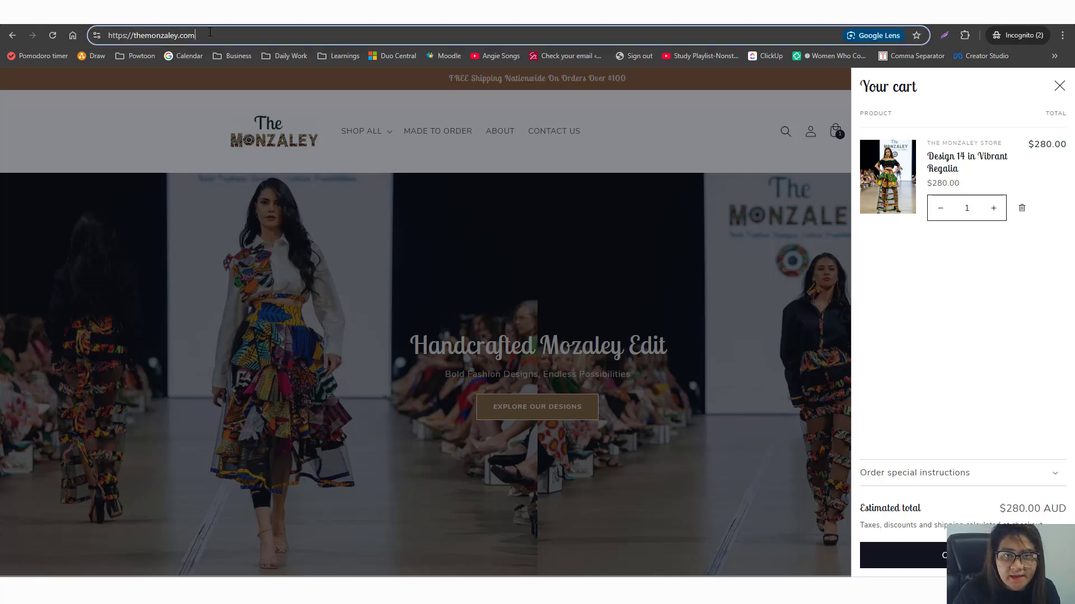
Load themonzaley.com in the other Firefox window and unlock it with the store password.
key("alt+Tab")
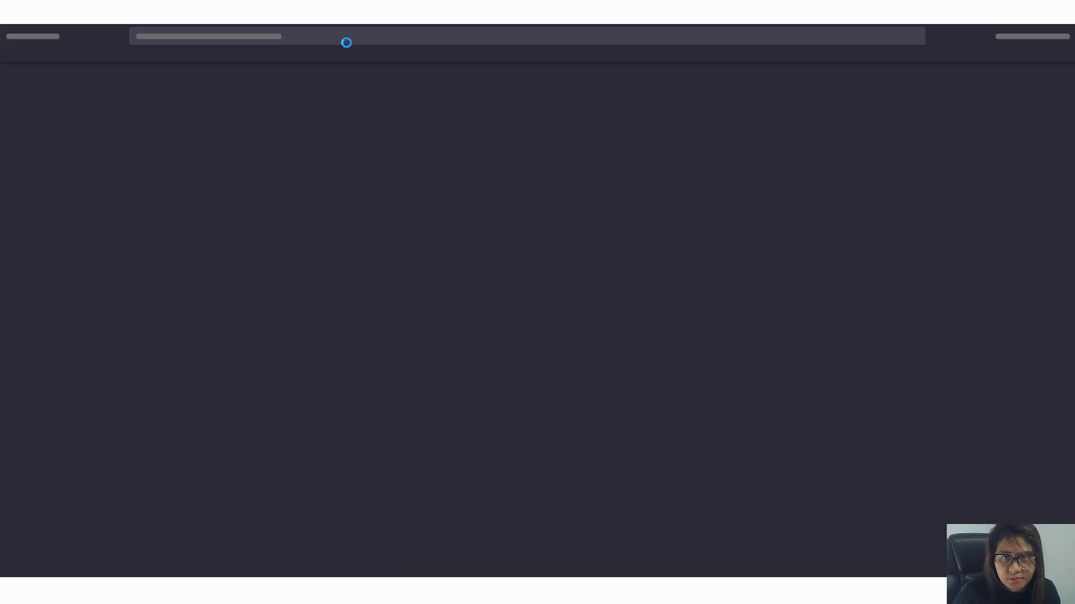
key("ctrl+v")
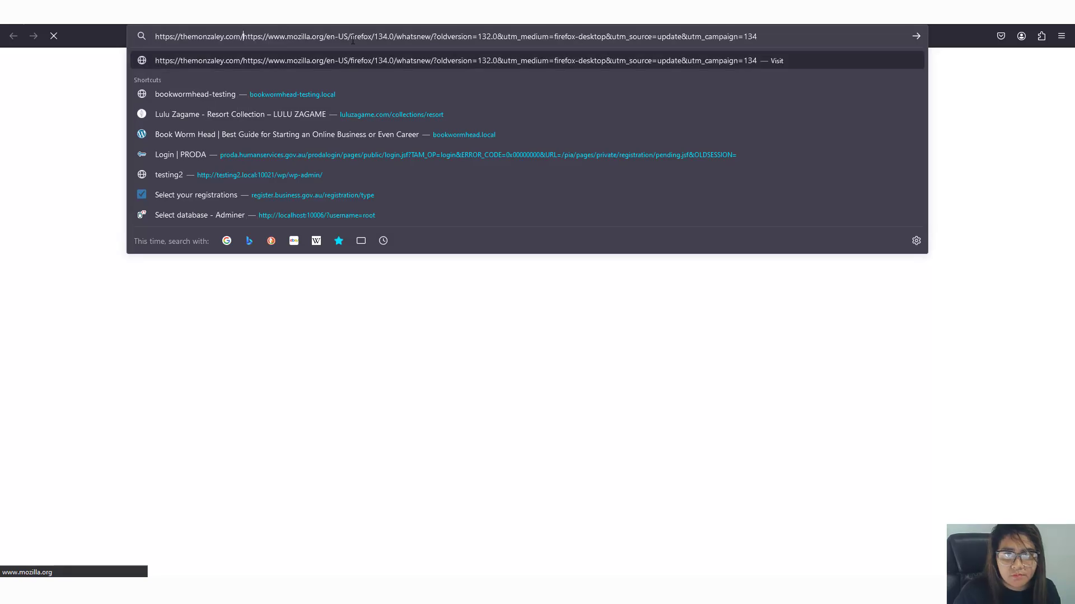
key("shift+End")
key("Delete")
key("Return")
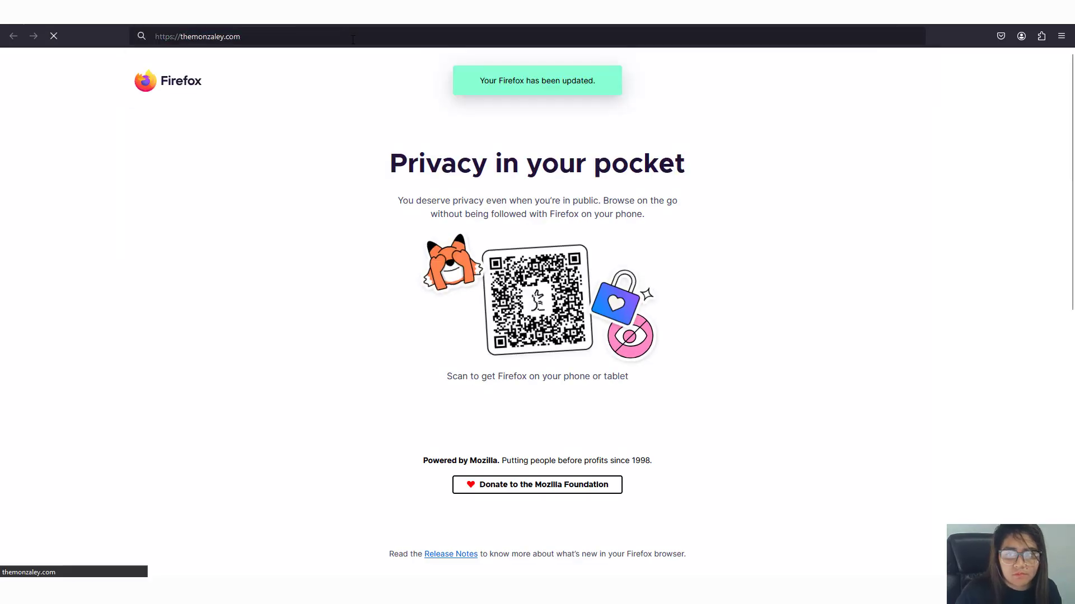
left_click(444, 313)
type("*****")
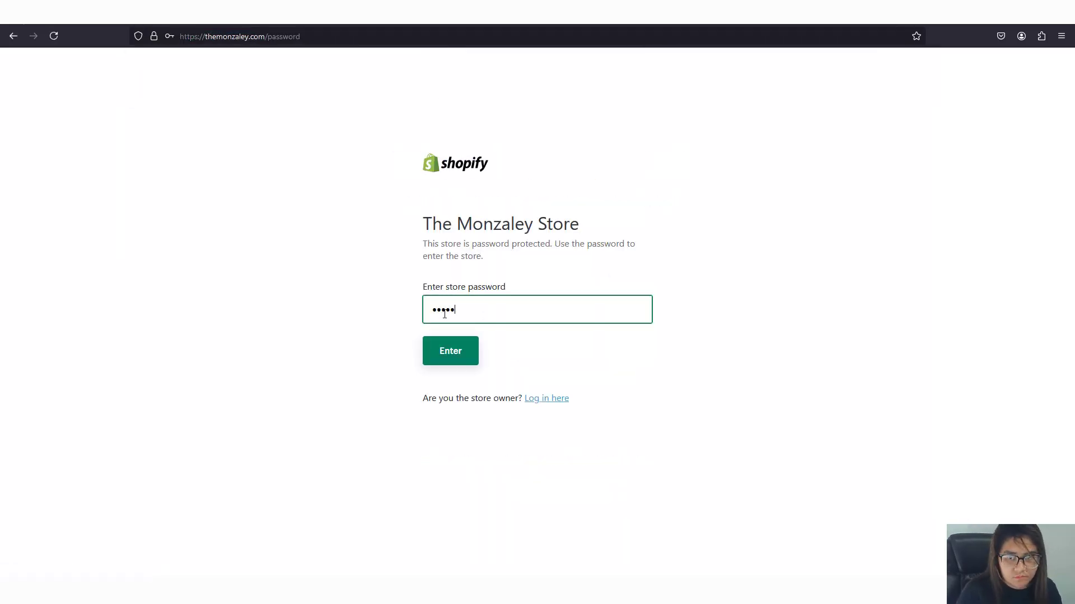
key("Return")
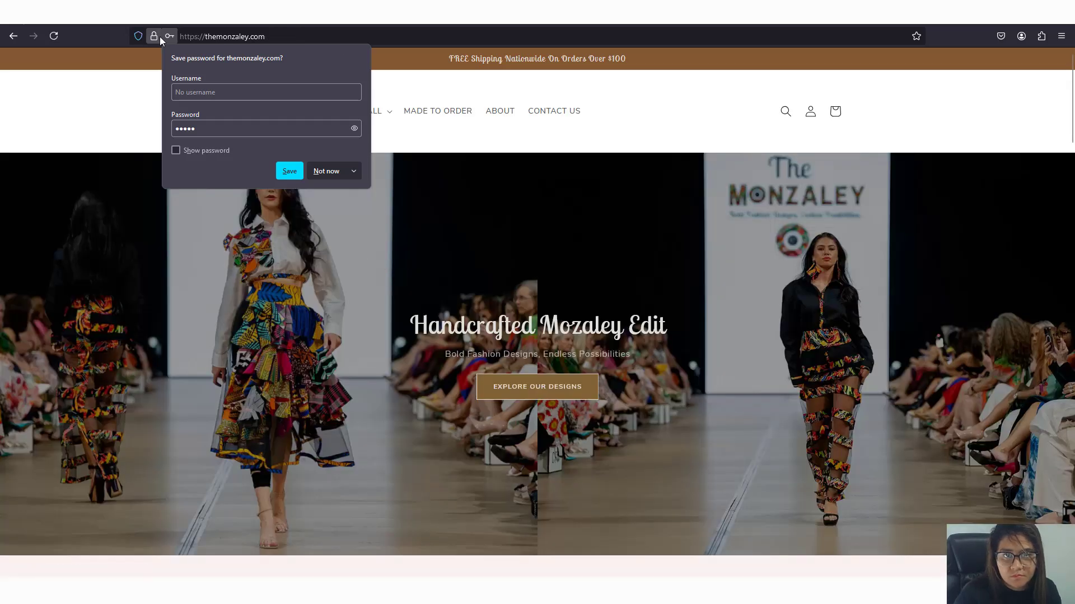
left_click(172, 38)
Add Design 14 in Vibrant Regalia to the cart and expand the special instructions section.
scroll(423, 347, "down", 10)
left_click(485, 318)
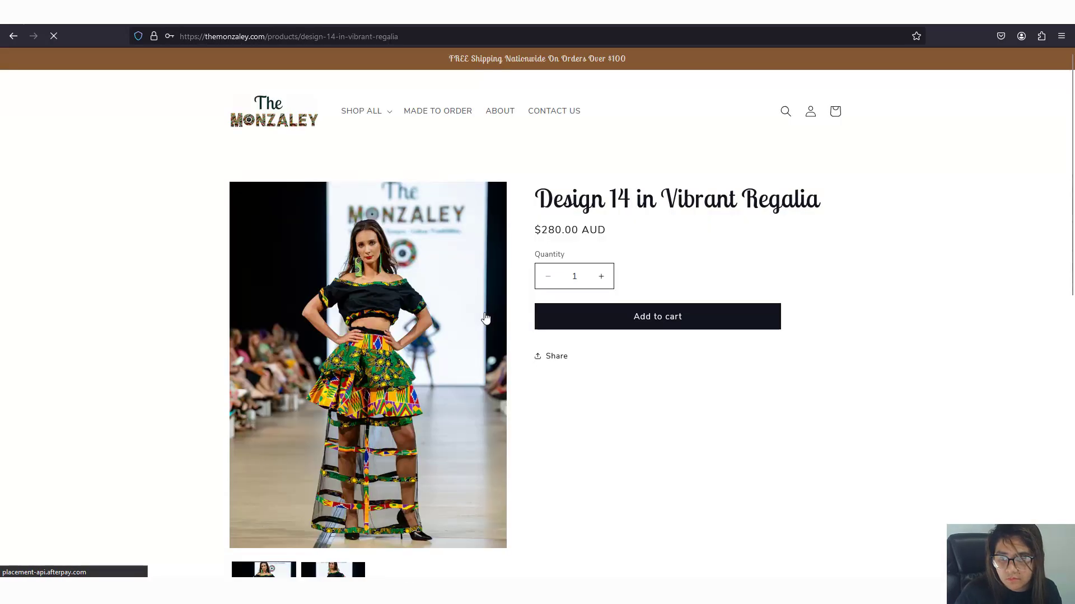
left_click(692, 343)
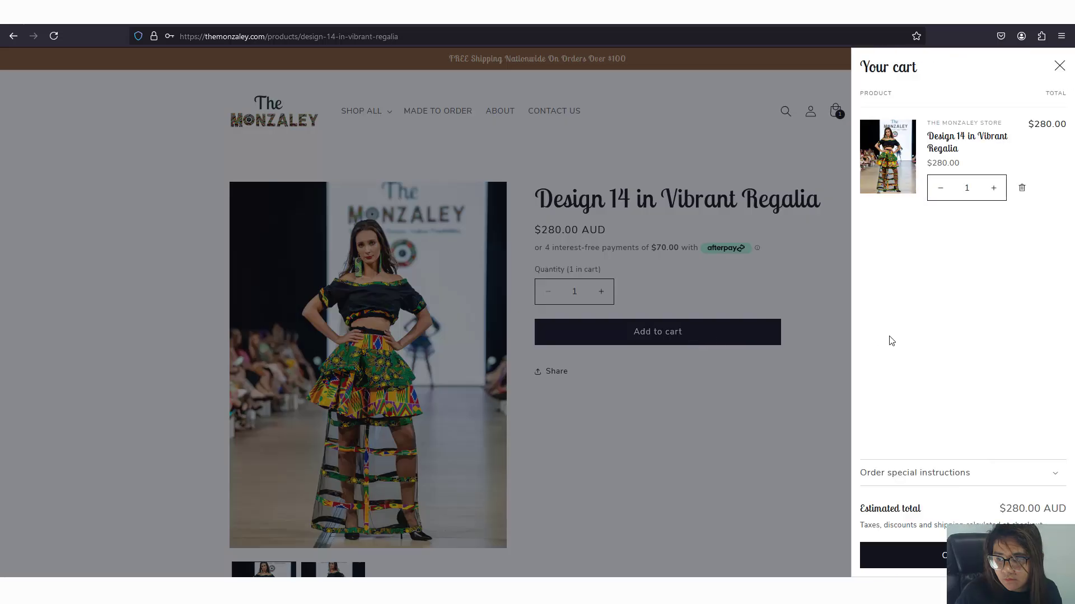
left_click(971, 473)
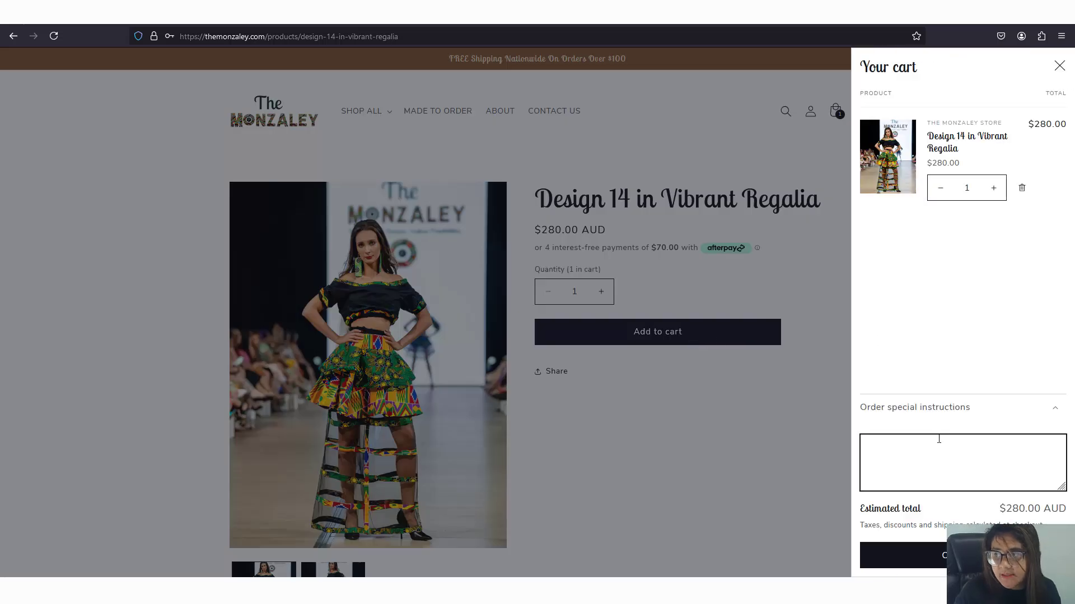
Inspect the cart drawer's items form in developer tools to check for the Afterpay line.
right_click(935, 276)
left_click(983, 394)
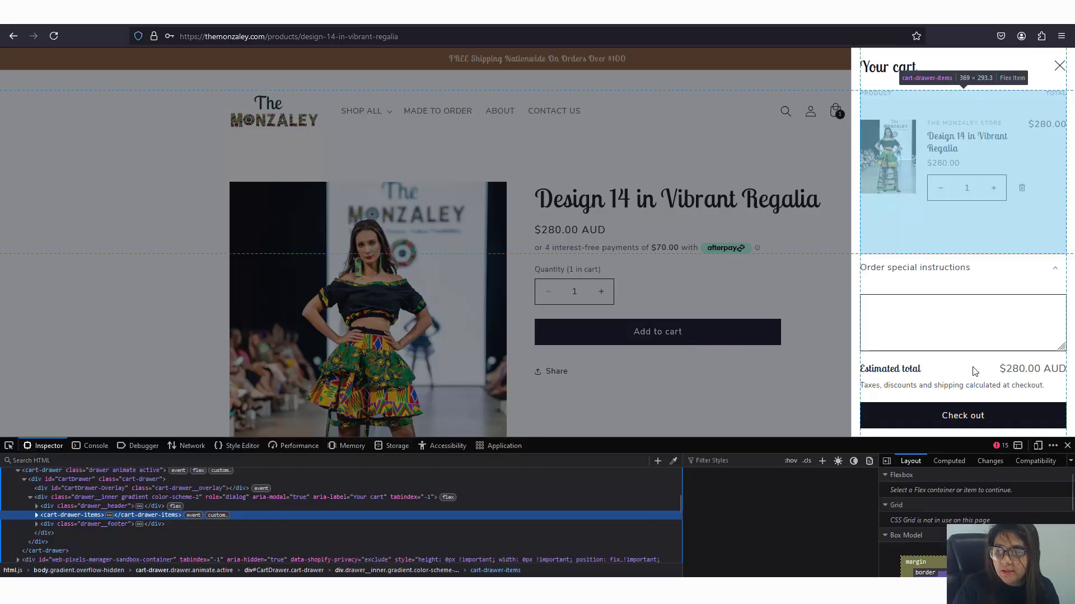
left_click(921, 319)
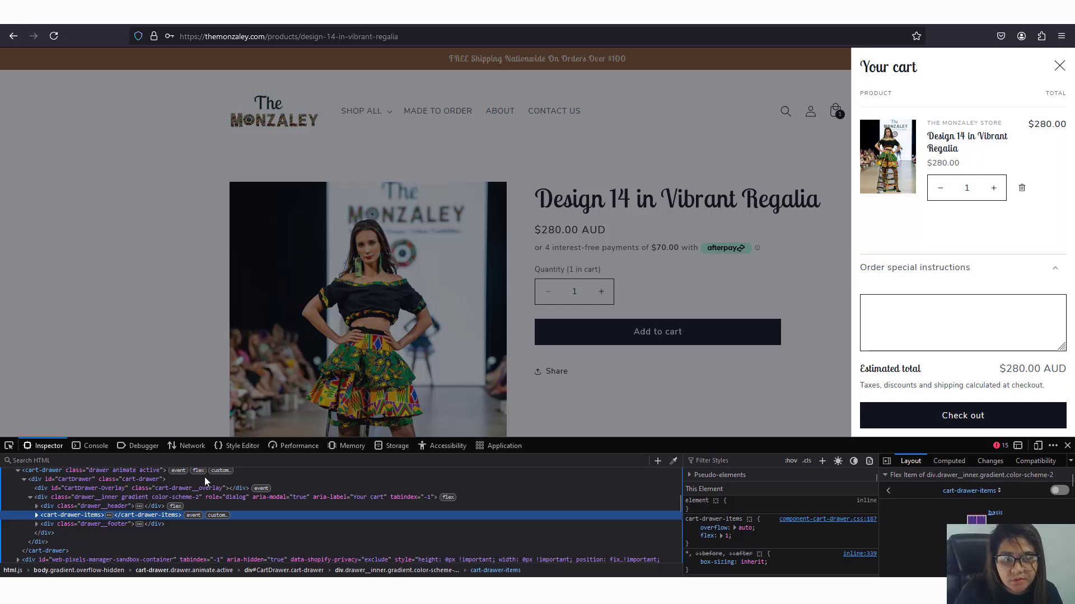
left_click(36, 516)
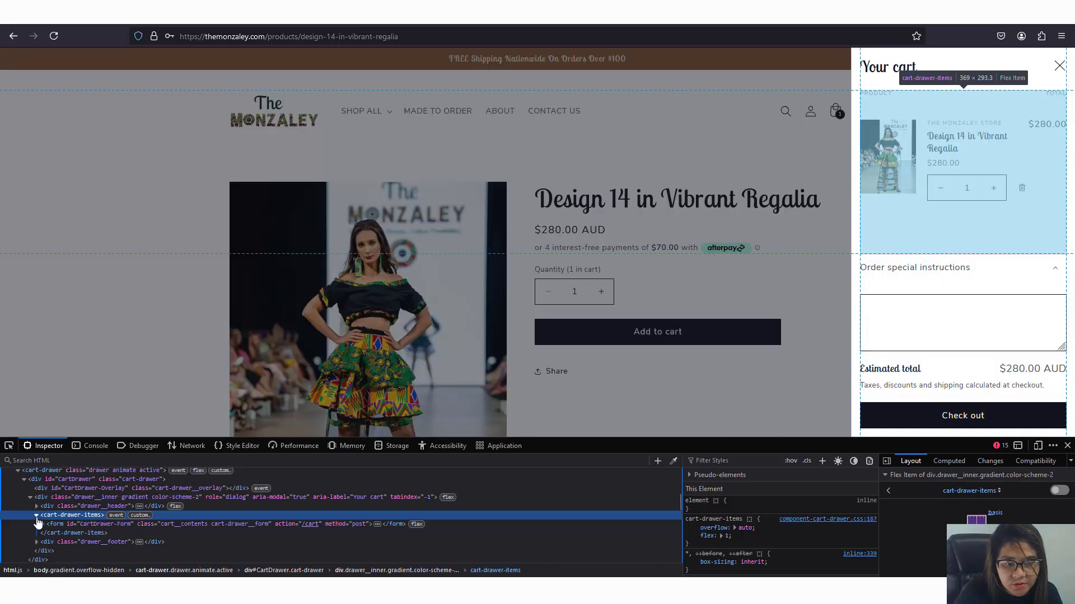
left_click(82, 524)
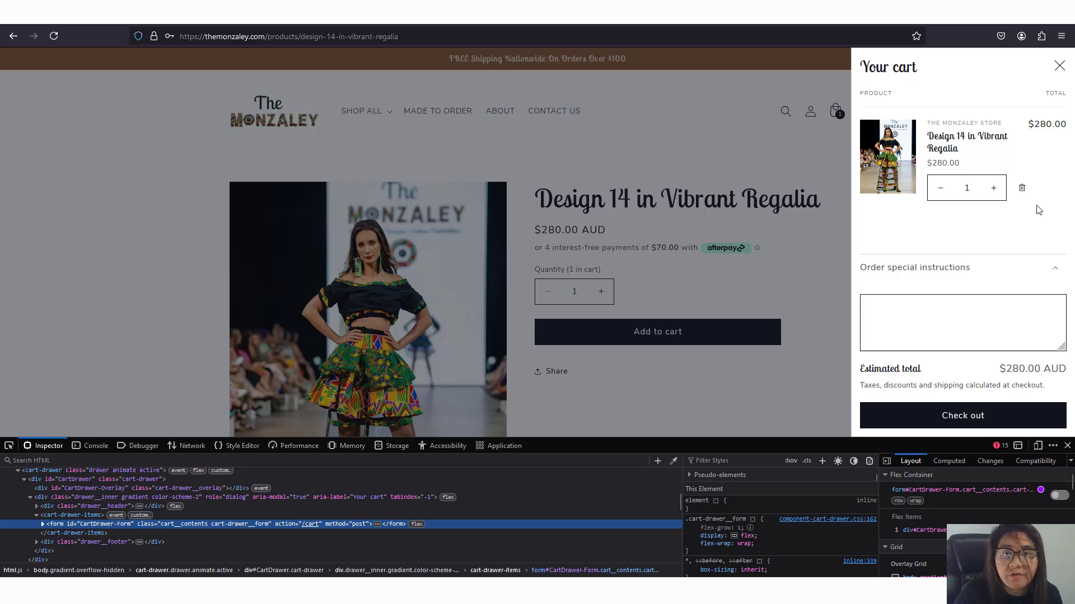
key("alt+Tab")
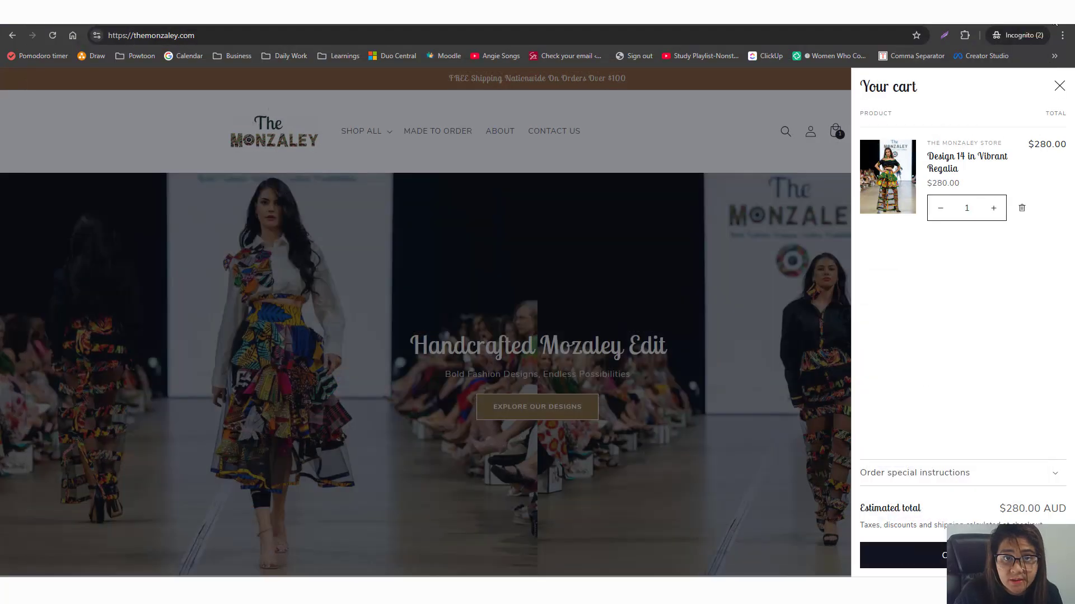